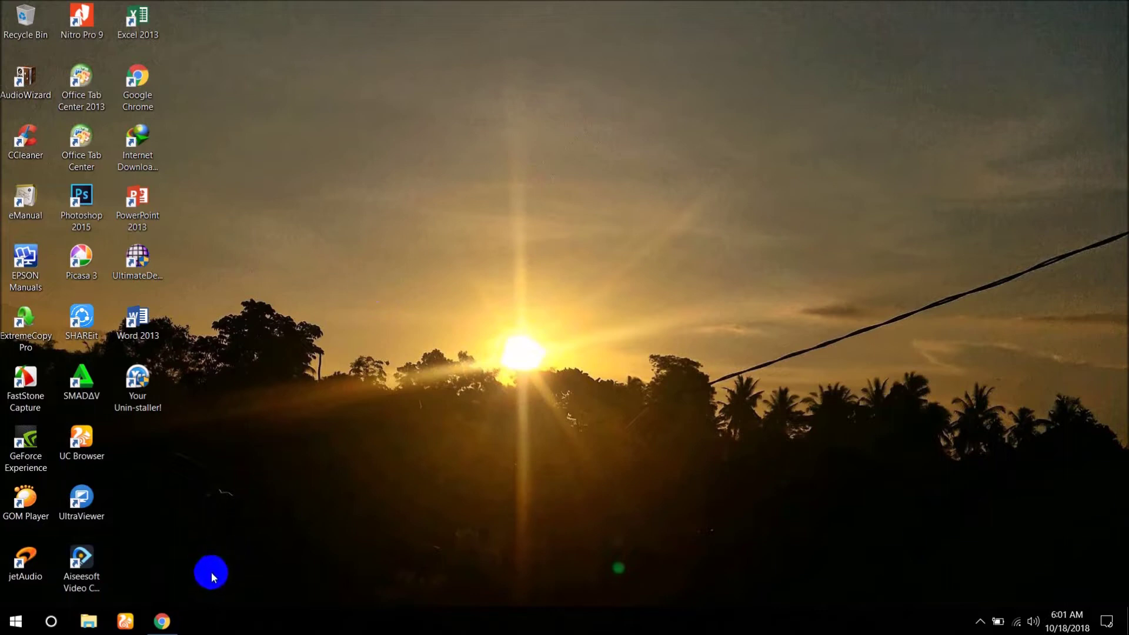
# Bring the browser forward, switch to the Google Drive tab, and dismiss the notification.
pyautogui.moveTo(171, 617)
pyautogui.click(179, 589)
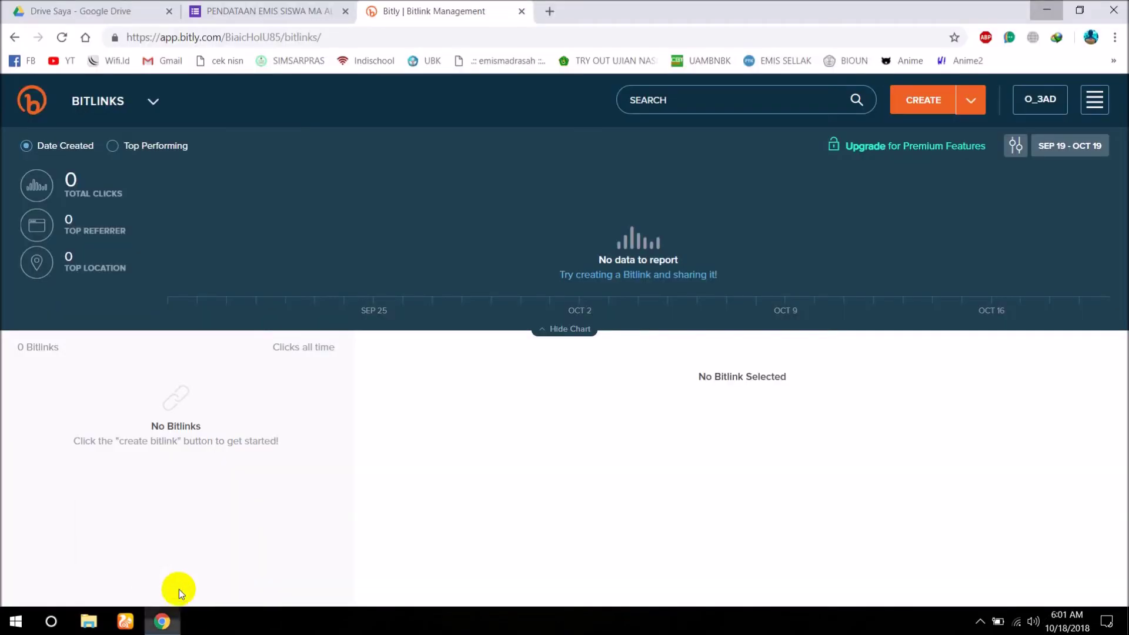
pyautogui.click(26, 13)
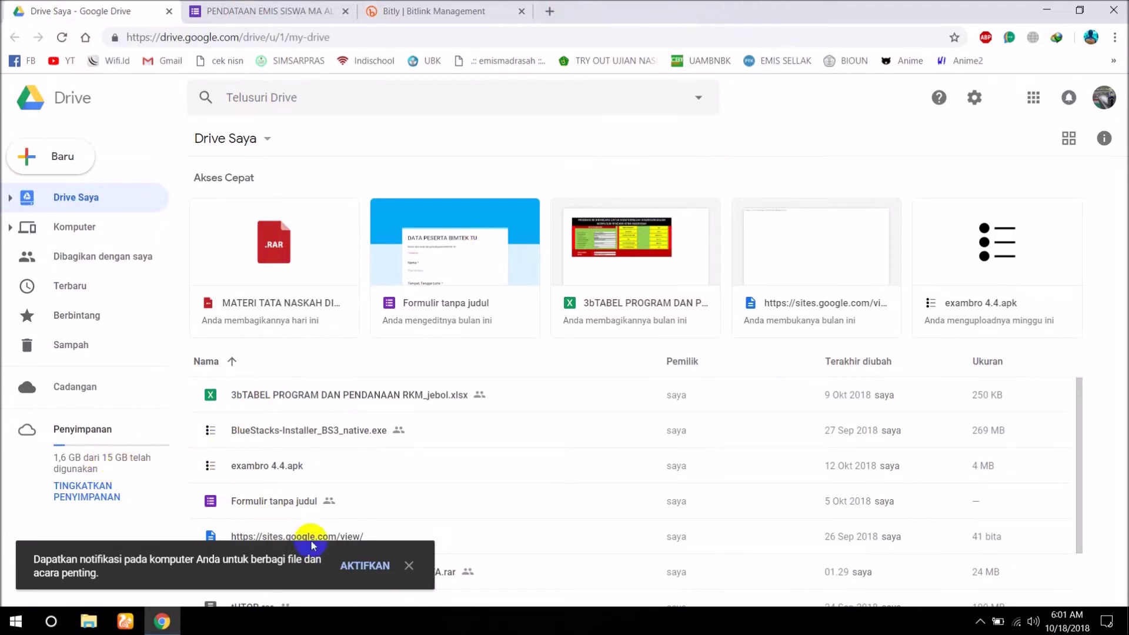
pyautogui.click(405, 568)
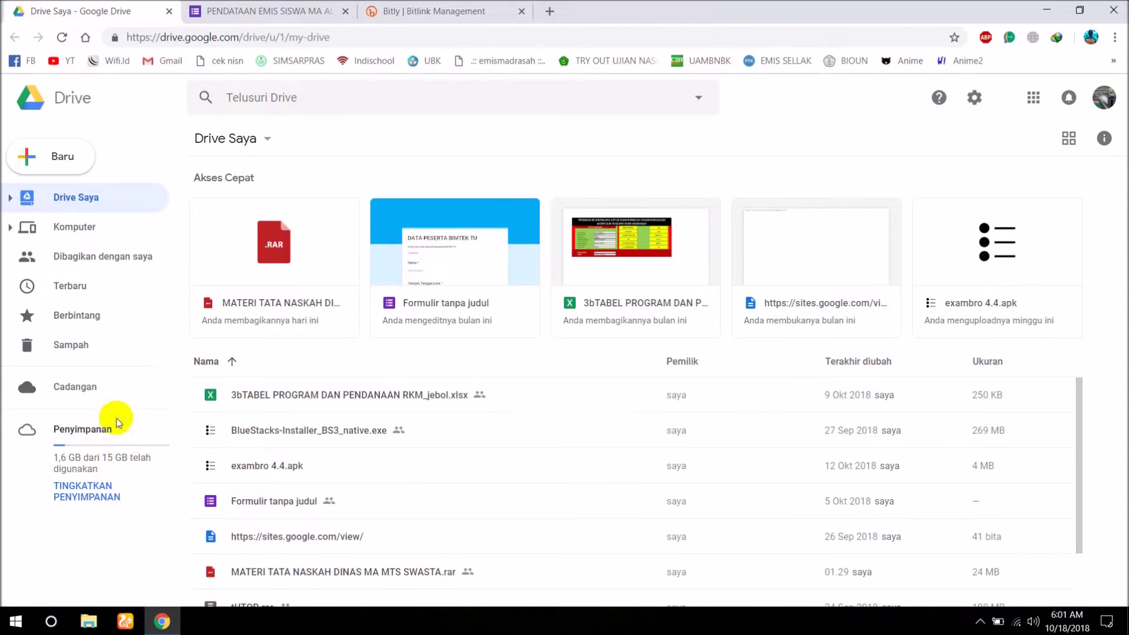
# Create a new blank Google Form from Drive's Baru > Lainnya menu.
pyautogui.click(48, 166)
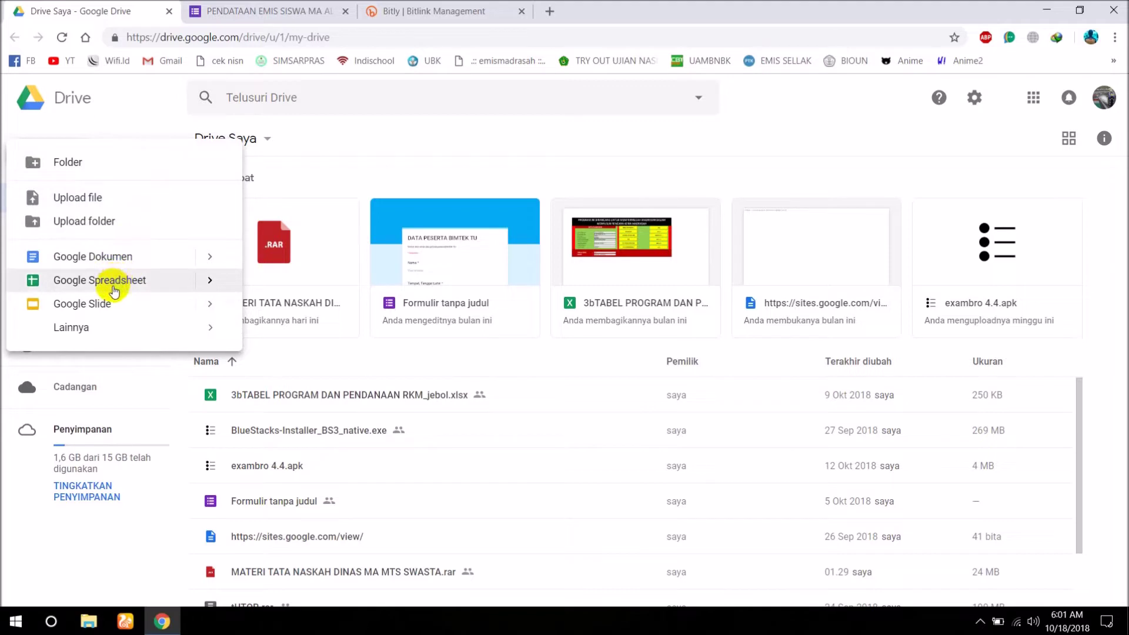
pyautogui.moveTo(105, 339)
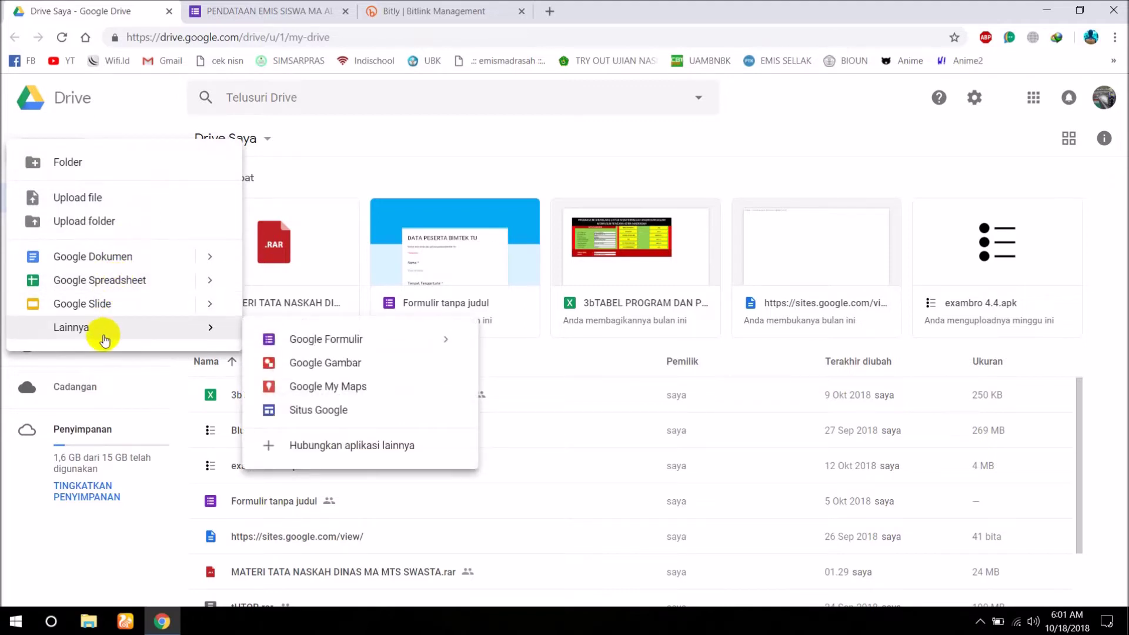
pyautogui.click(280, 340)
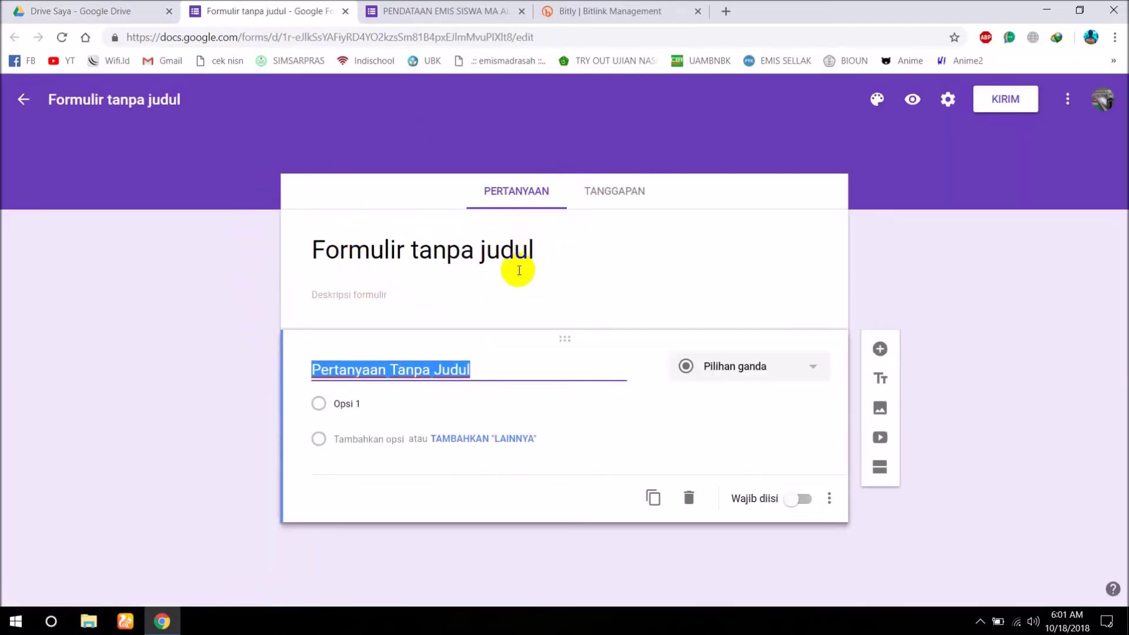
# Title the form 'PENDATAAN EMIS SISWA'.
pyautogui.click(541, 254)
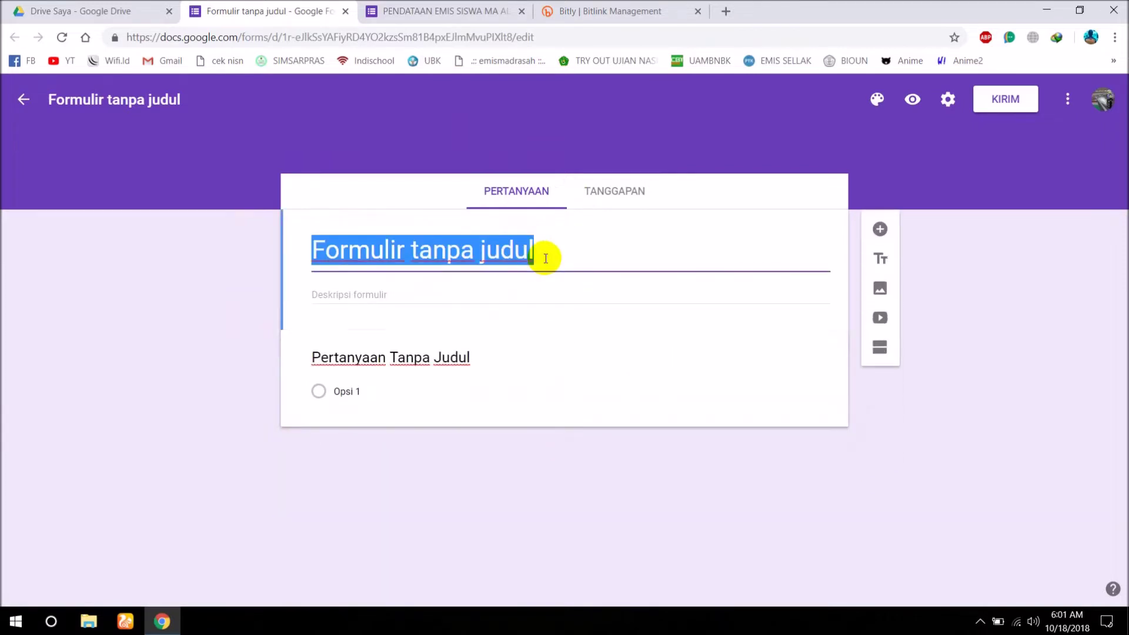
pyautogui.write('P')
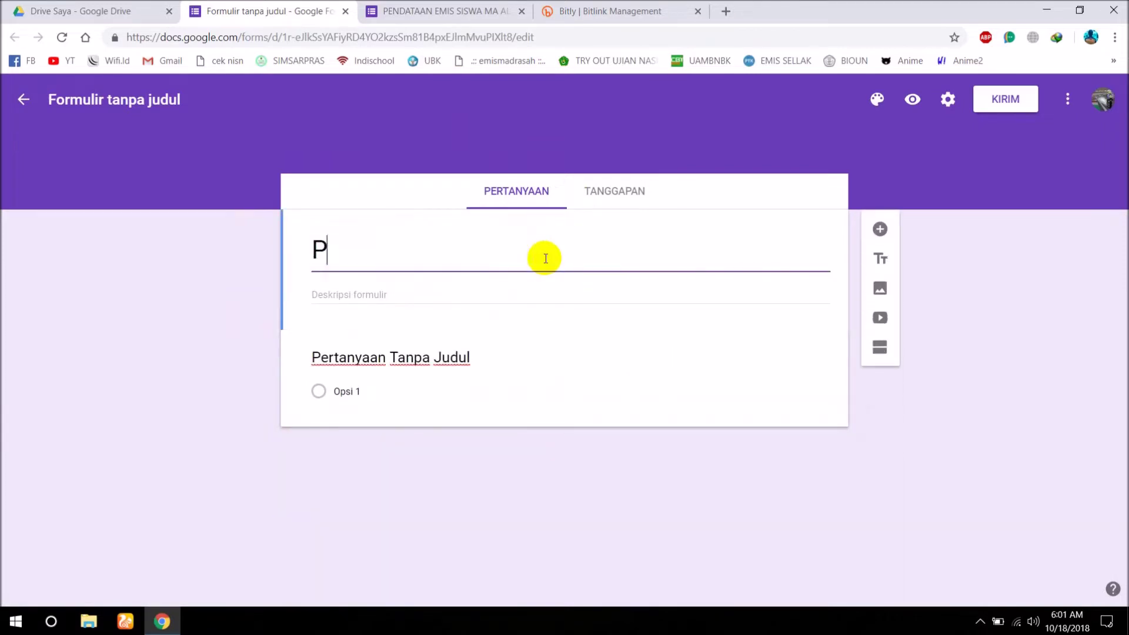
pyautogui.write('ENDAT')
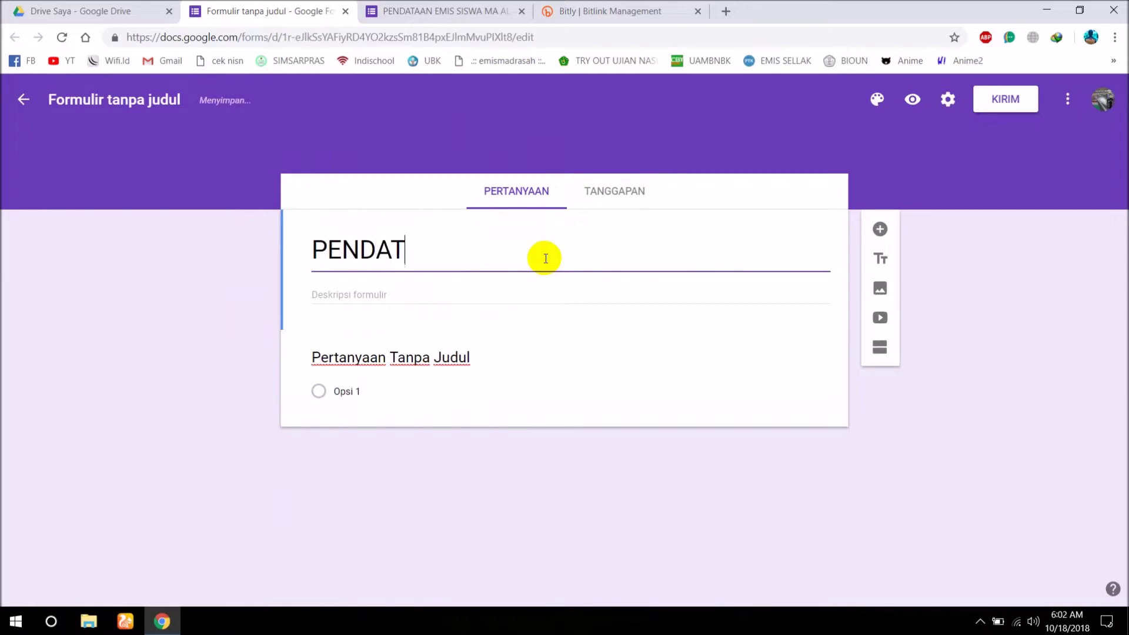
pyautogui.write('AAN E')
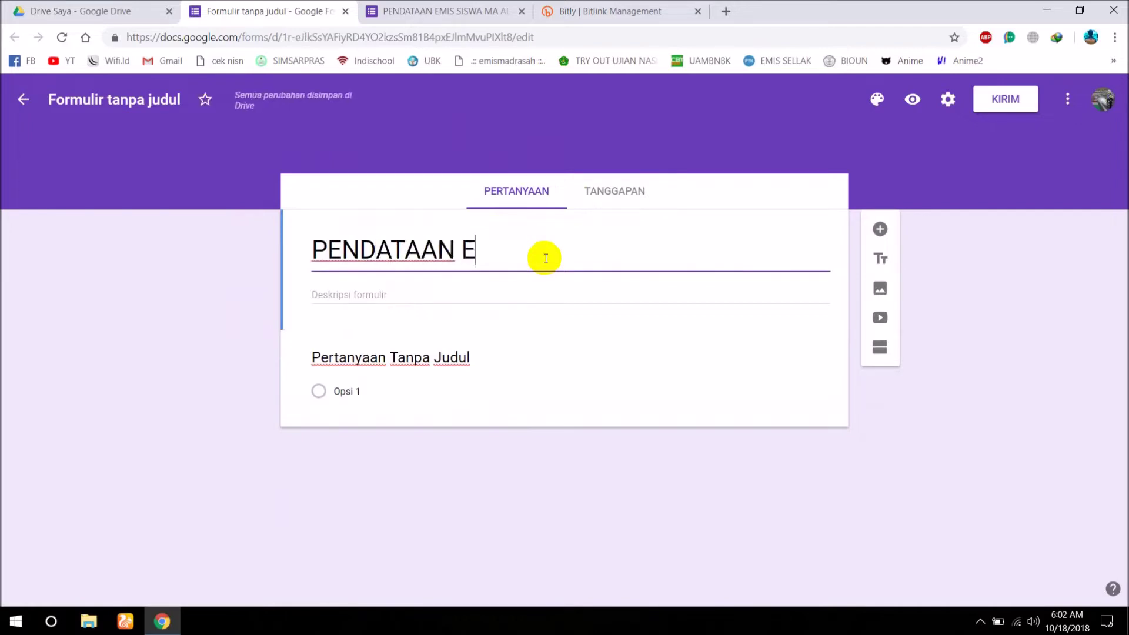
pyautogui.write('MIS SISWA')
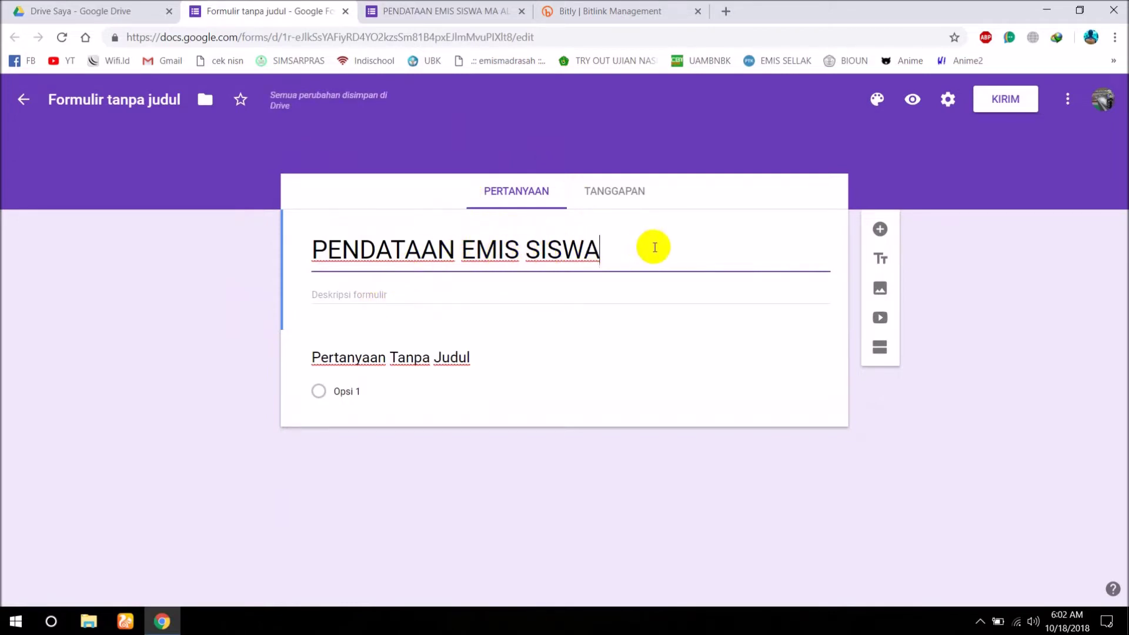
pyautogui.click(412, 284)
# Write the description 'PERSIAPAN PENGISIAN' listing 1. KK, 2. KTP ORANG TUA, 3. IJAZAH, 4. SKHUN, 5. EMAIL.
pyautogui.click(354, 290)
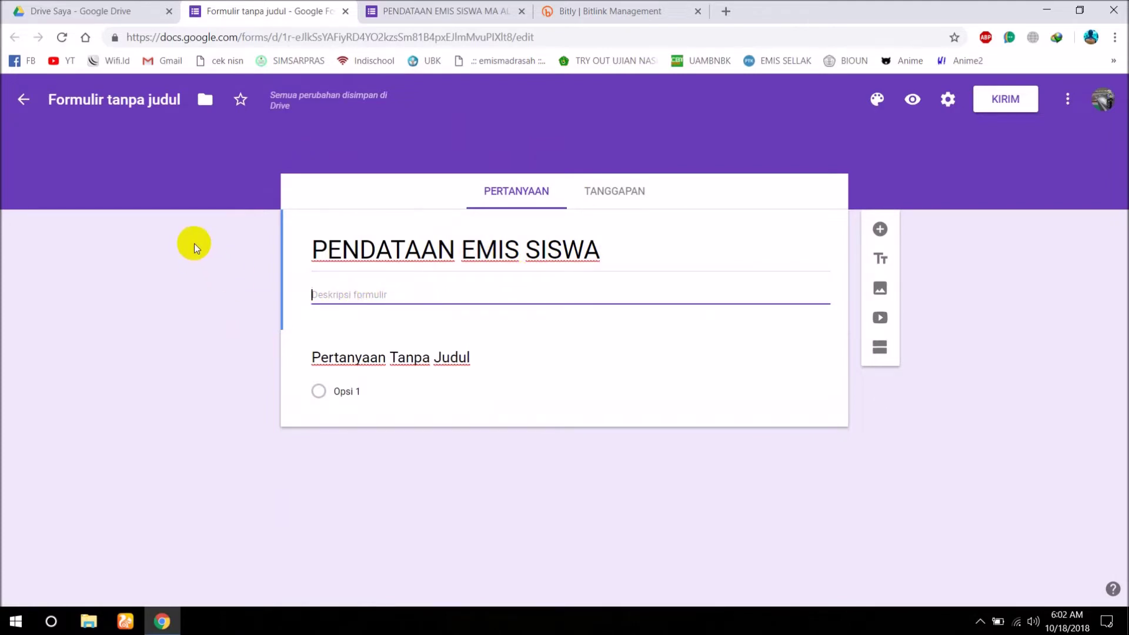
pyautogui.write('PERSIAPAN PENGISIAN')
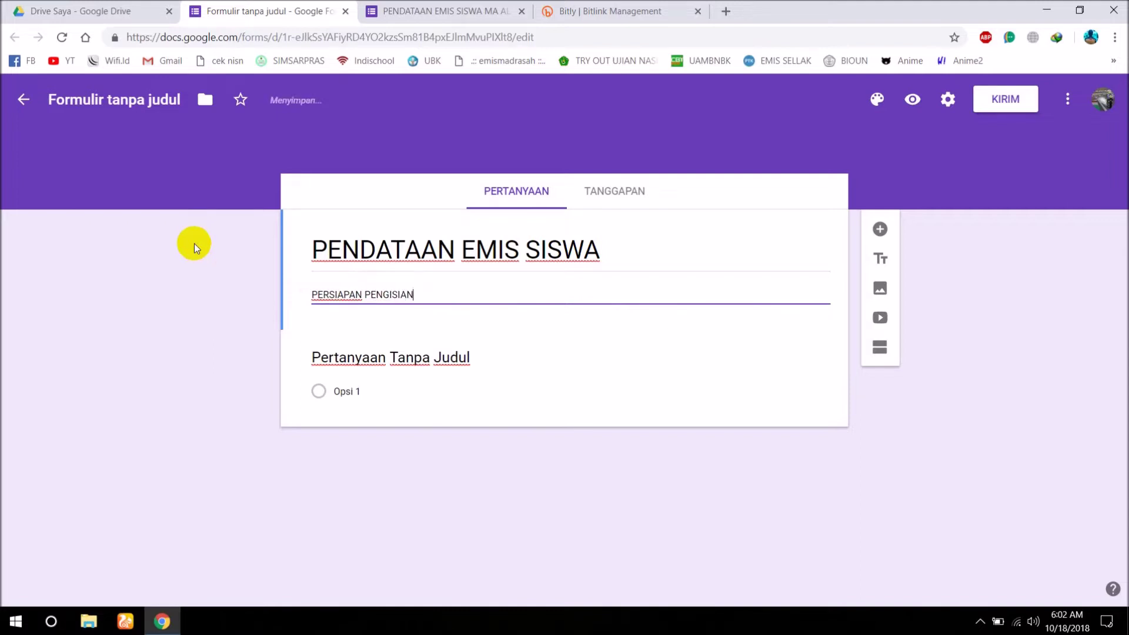
pyautogui.press('Return')
pyautogui.write('1. KK')
pyautogui.press('Return')
pyautogui.write('2')
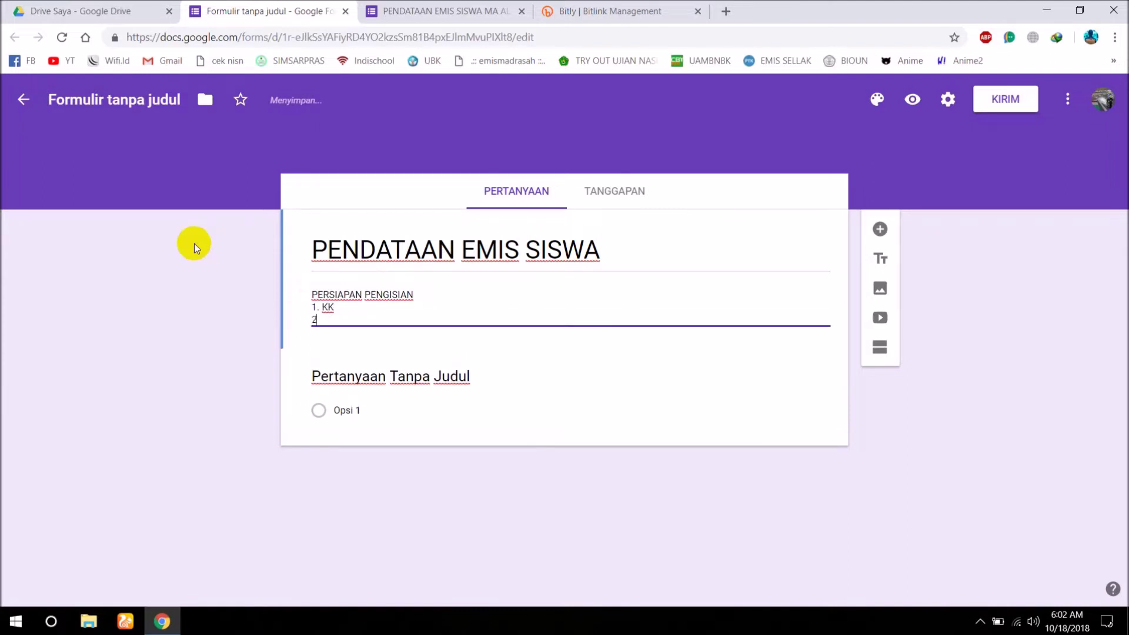
pyautogui.write('. KTO')
pyautogui.press('BackSpace')
pyautogui.write('P ORANG TUA')
pyautogui.press('Return')
pyautogui.write('3')
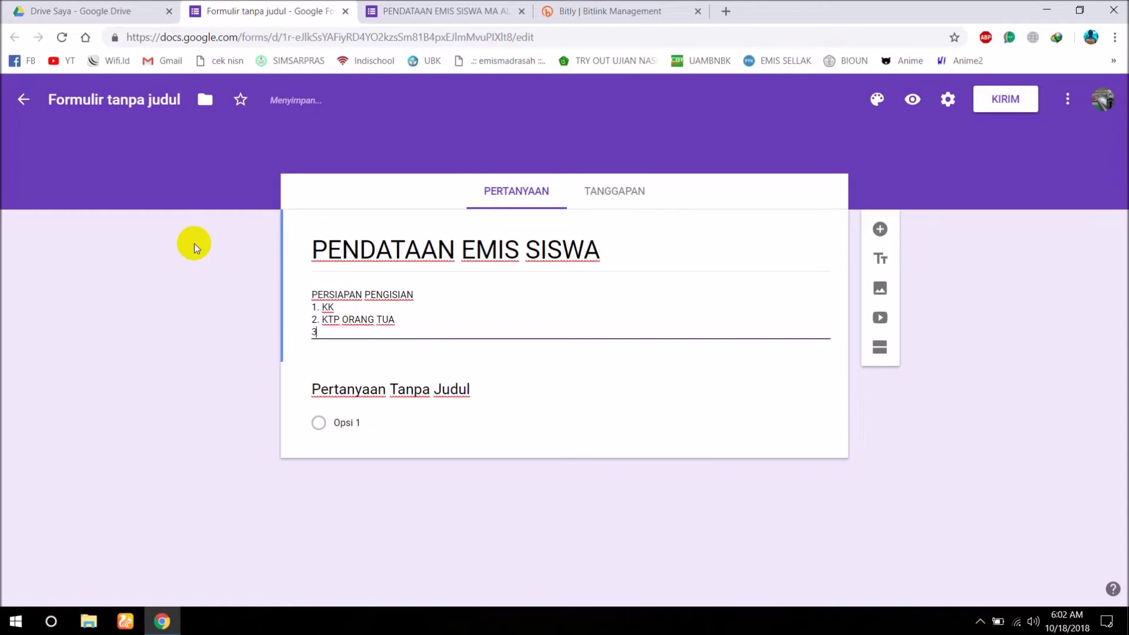
pyautogui.write('. IJAZAH')
pyautogui.press('Return')
pyautogui.write('4. ')
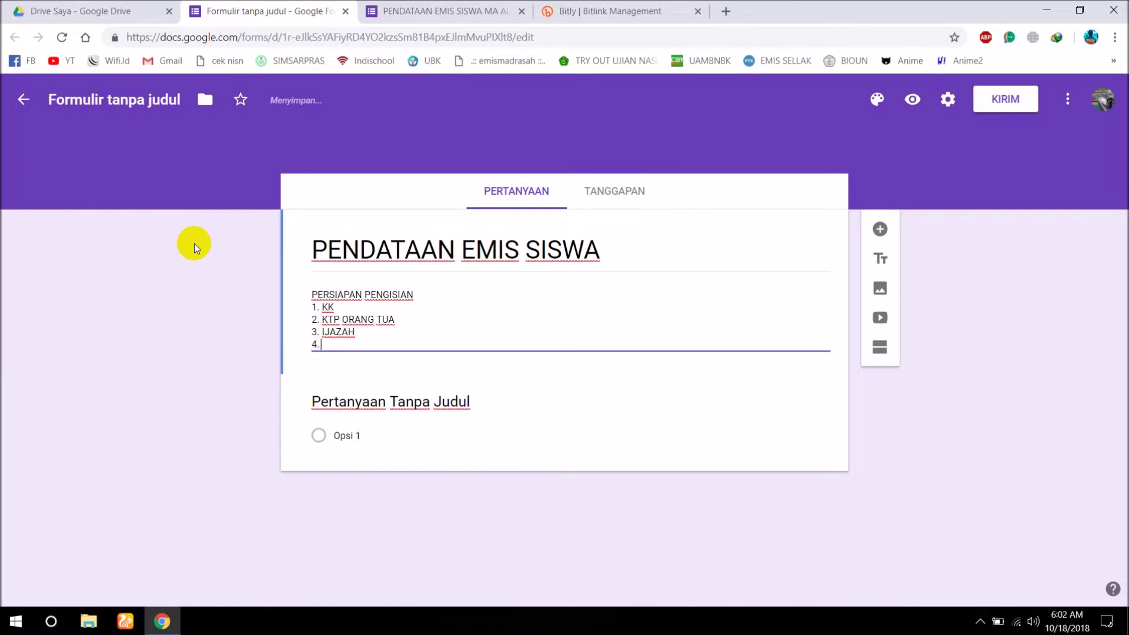
pyautogui.write('SKHUN')
pyautogui.press('Return')
pyautogui.write('5')
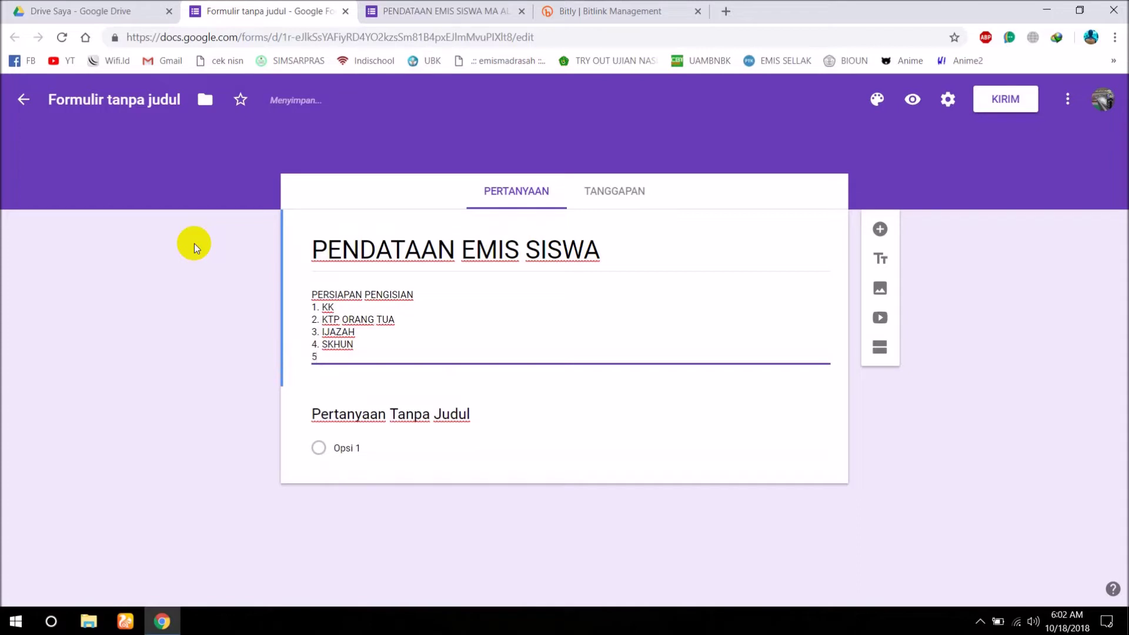
pyautogui.write('. EMAIL')
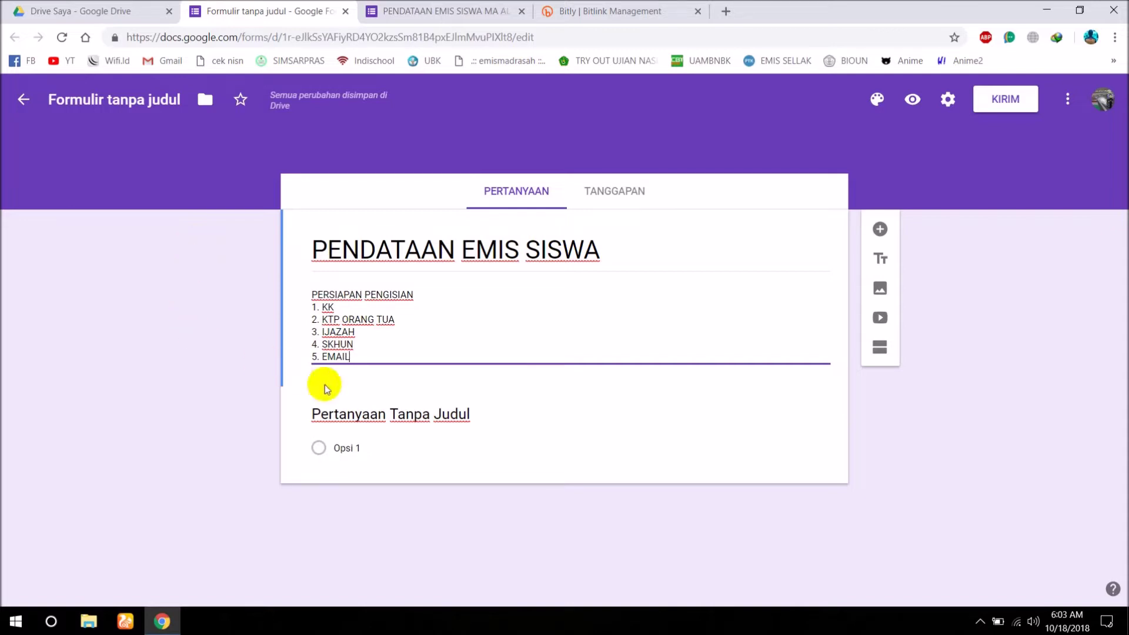
# Rename the first question NAMA and make it short answer (Jawaban singkat).
pyautogui.click(391, 415)
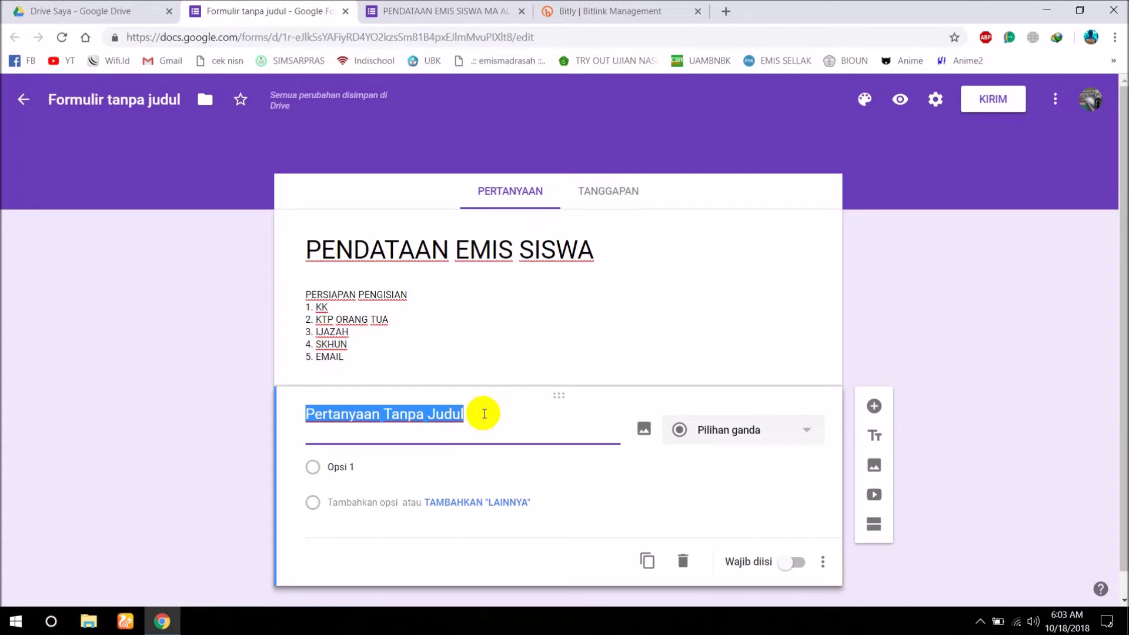
pyautogui.write('NAMA')
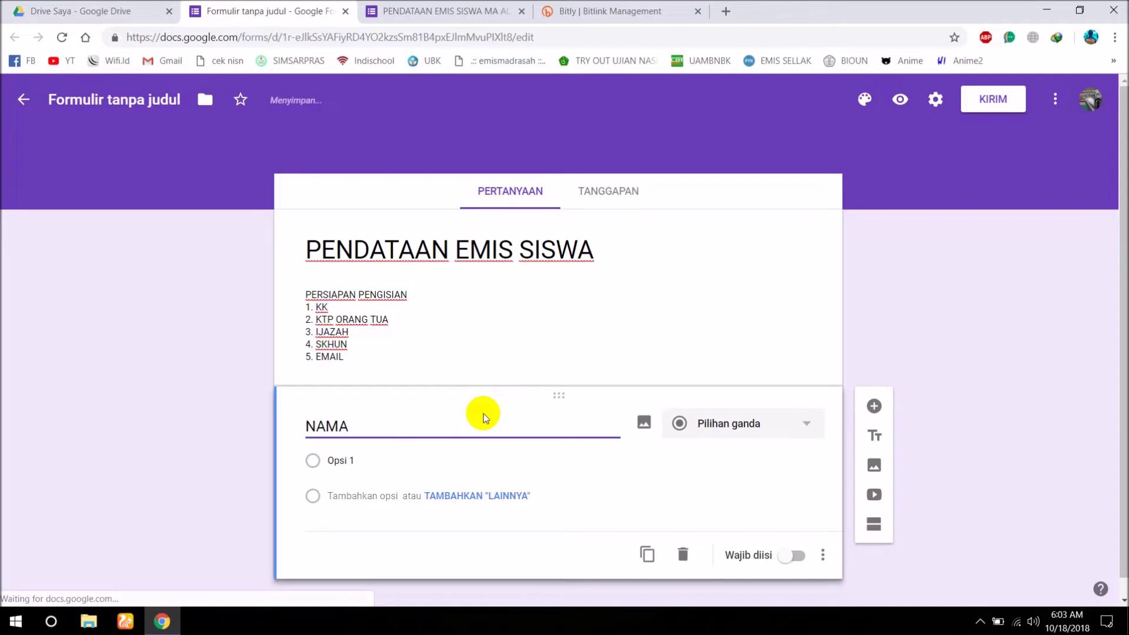
pyautogui.click(814, 433)
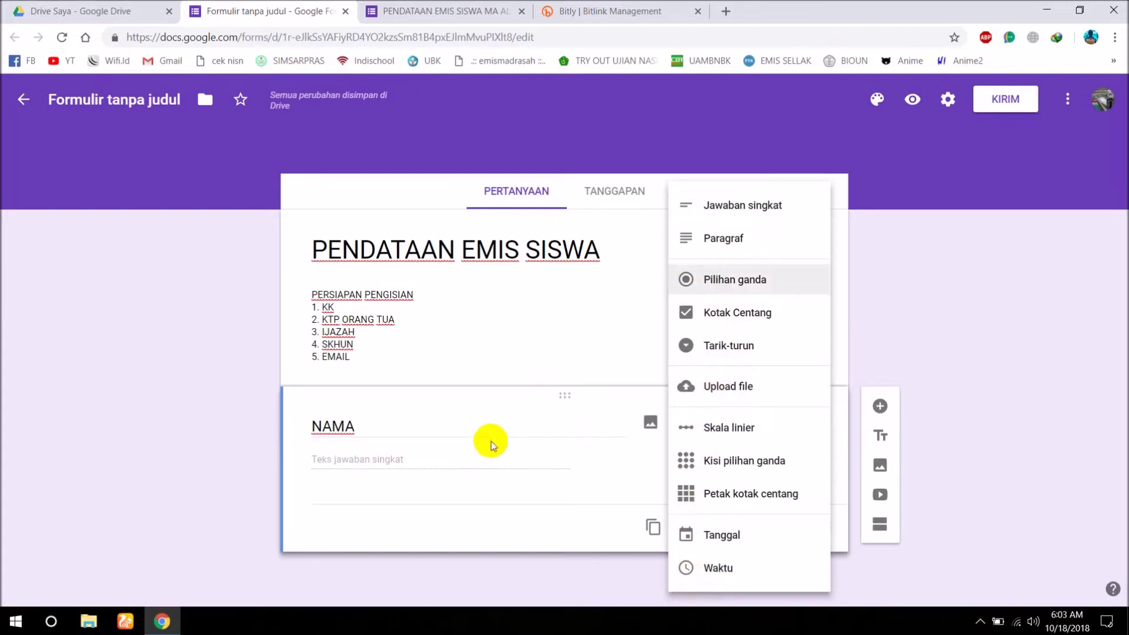
pyautogui.click(701, 216)
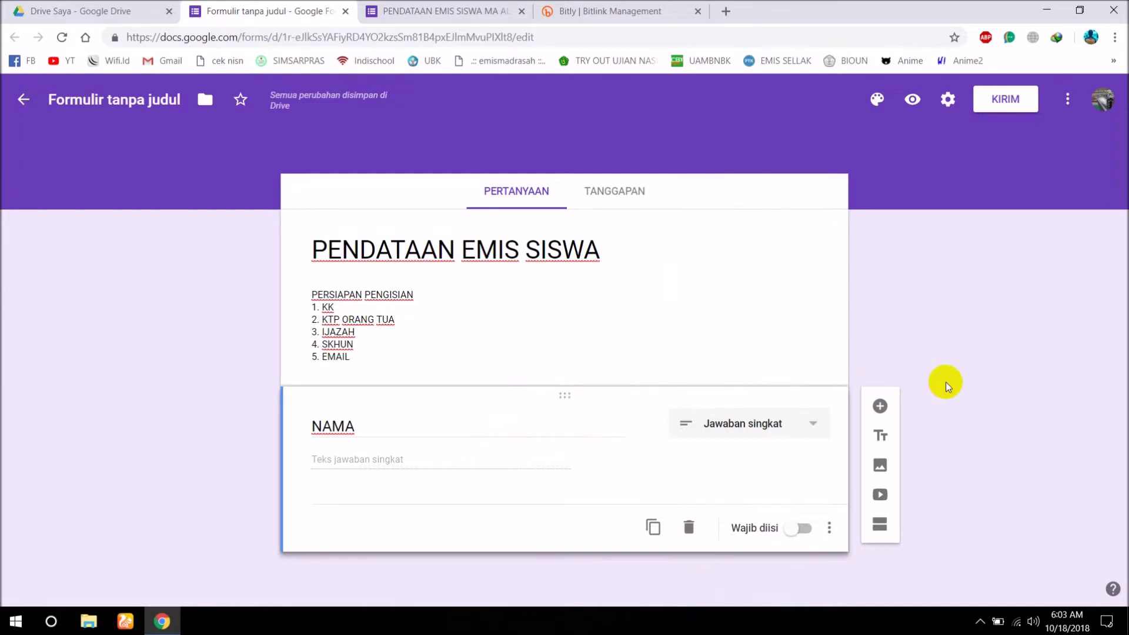
# Add a short-answer question ALAMAT LENGKAP, then add another blank question below it.
pyautogui.click(881, 412)
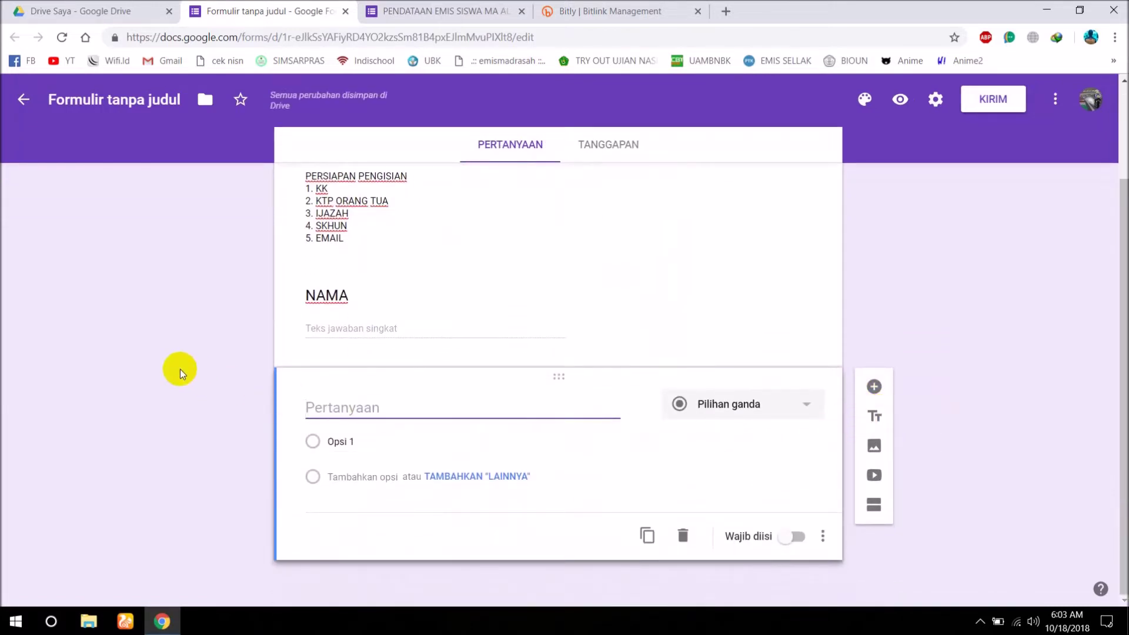
pyautogui.write('ALAMAT LENG')
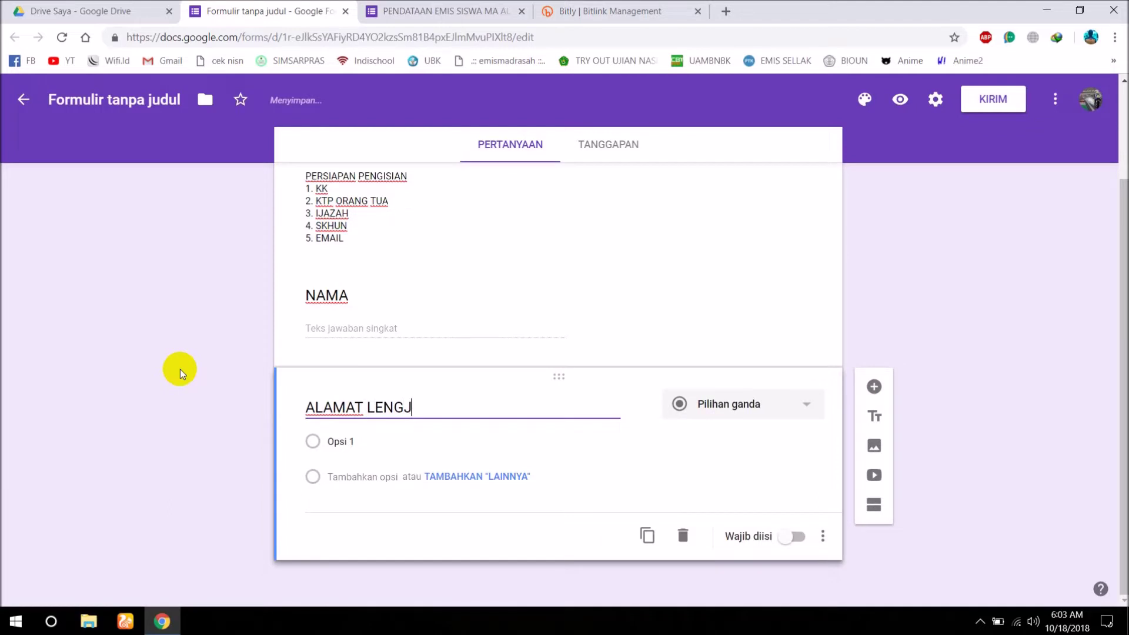
pyautogui.write('KAP')
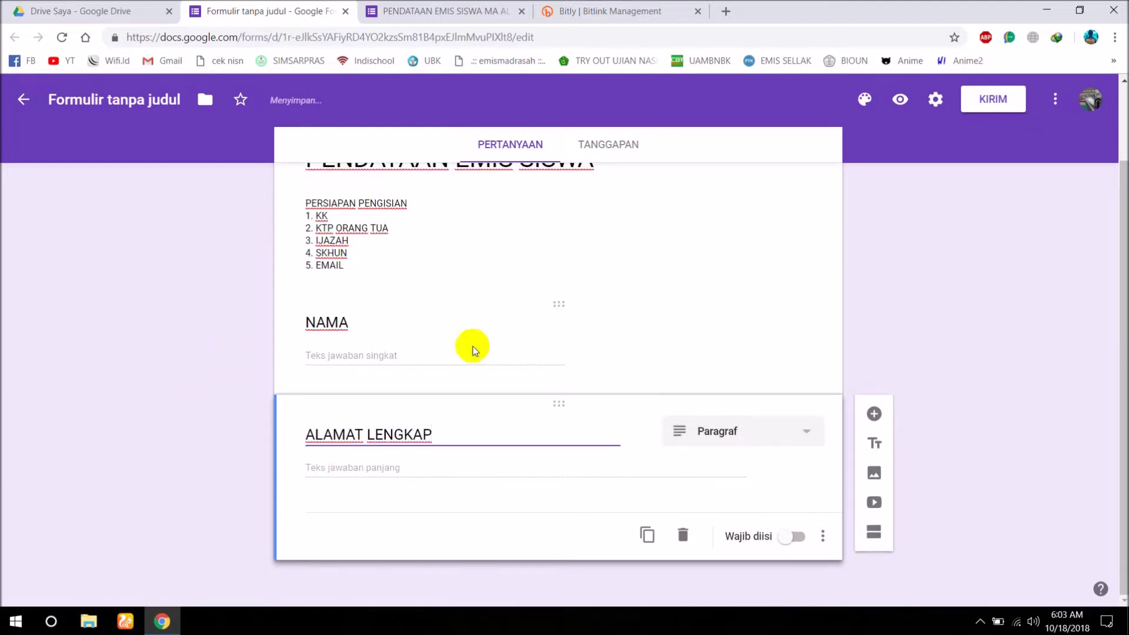
pyautogui.click(779, 434)
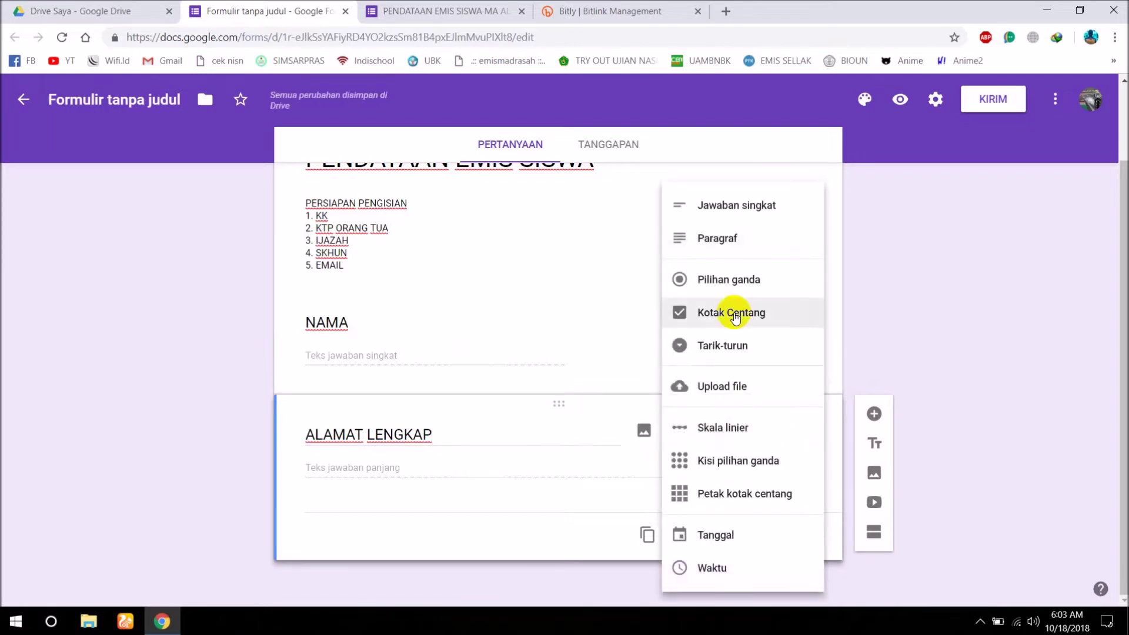
pyautogui.click(718, 209)
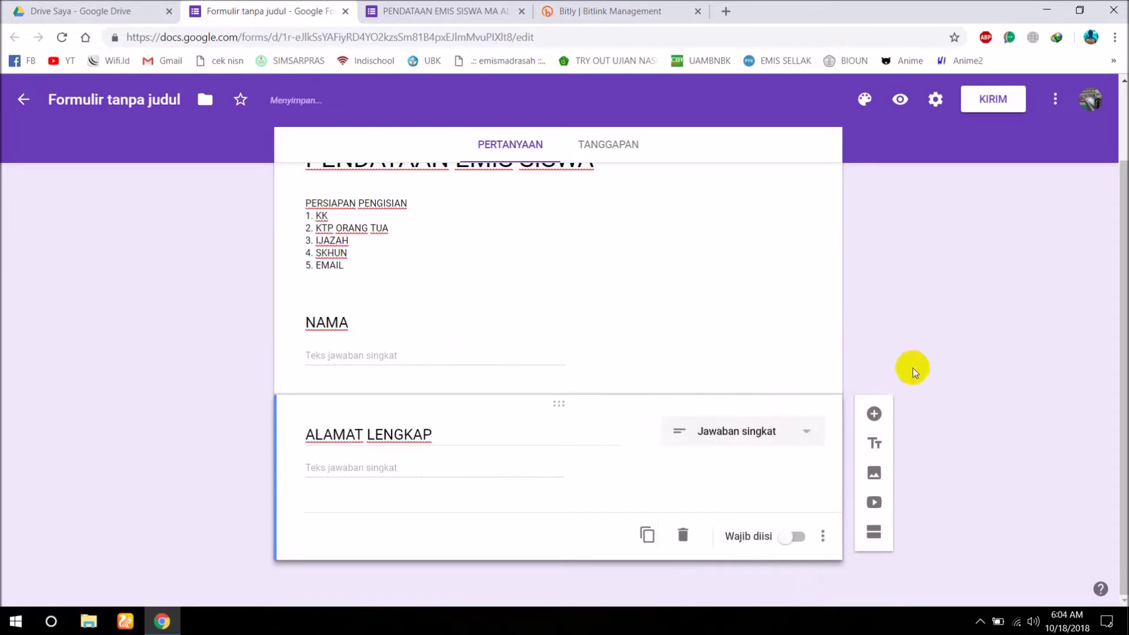
pyautogui.click(874, 415)
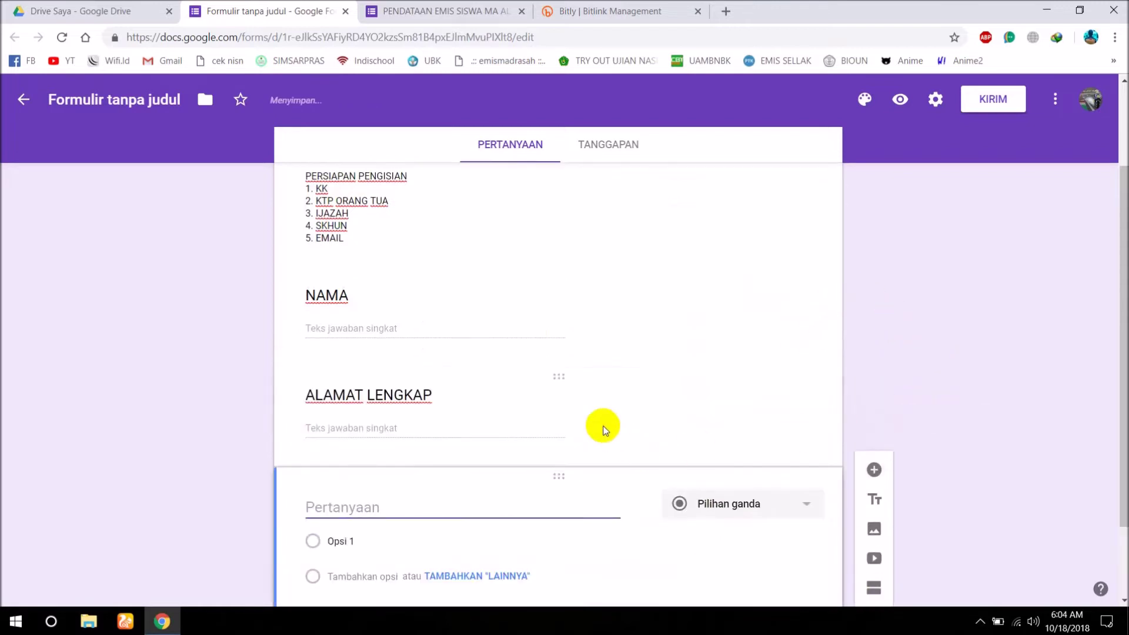
# Title the new question TANGGAL LAHIR and set its type to date (Tanggal).
pyautogui.write('TANGGAL LAH')
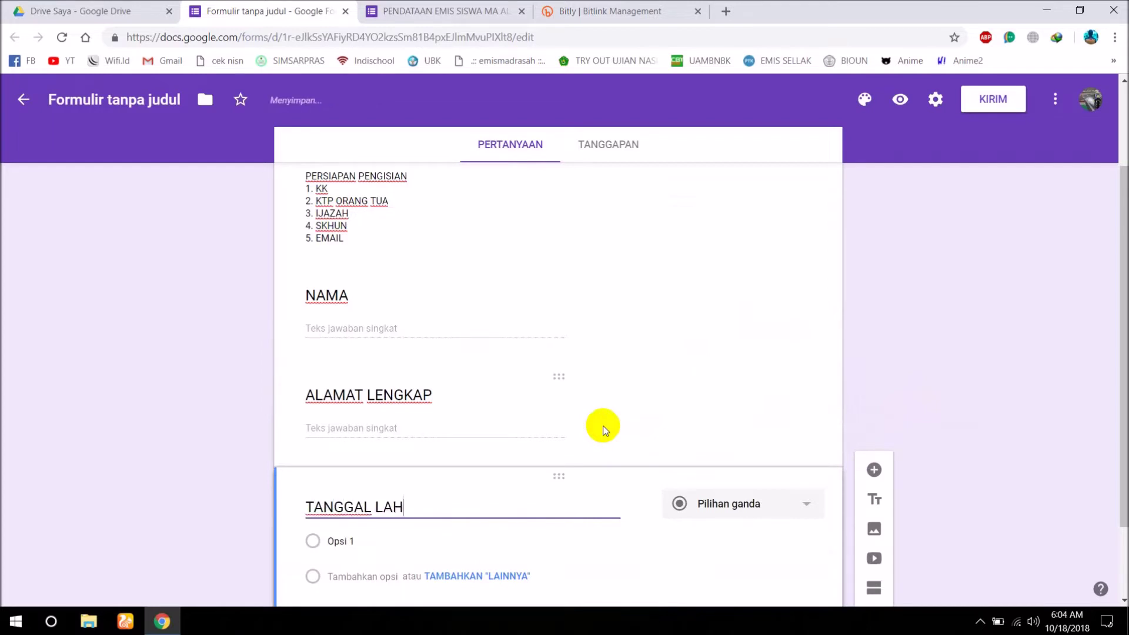
pyautogui.write('IR')
pyautogui.click(747, 506)
pyautogui.click(718, 535)
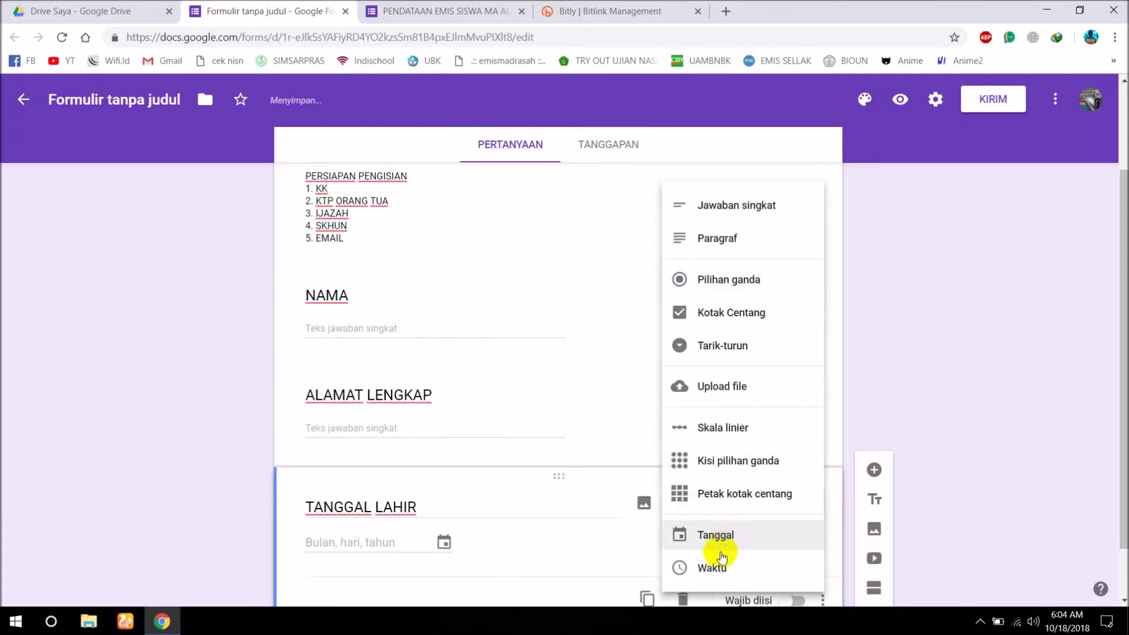
pyautogui.scroll(-1, 524, 486)
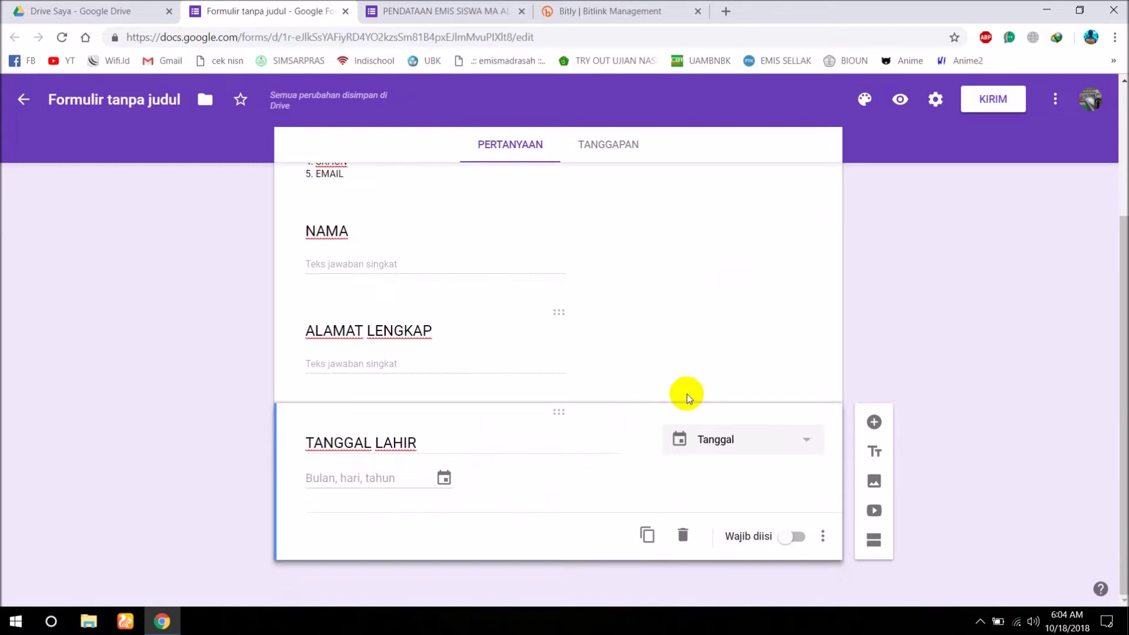
# Add a multiple-choice question titled PENDIDIKAN ORANG TUA.
pyautogui.click(874, 423)
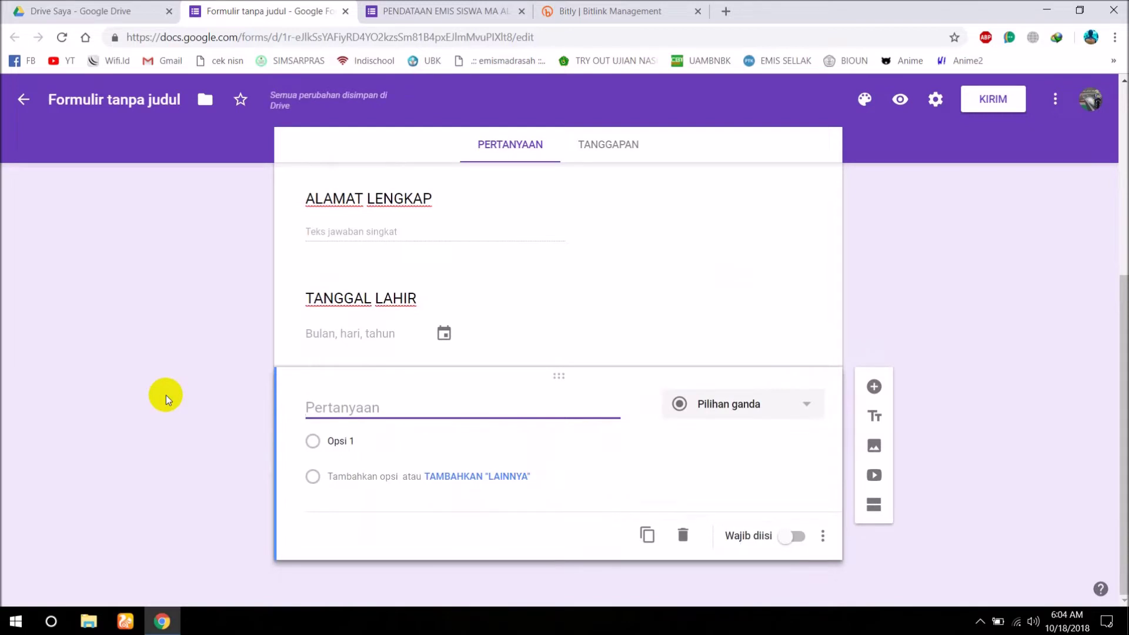
pyautogui.write('PENDIDIKAN ORANG TUA')
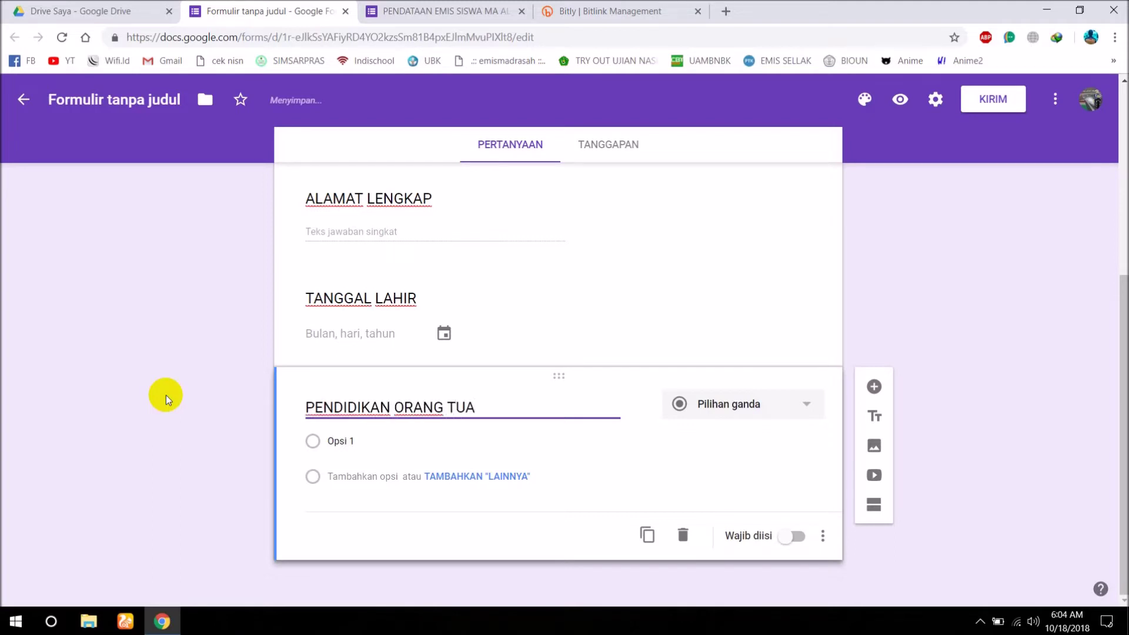
pyautogui.click(813, 408)
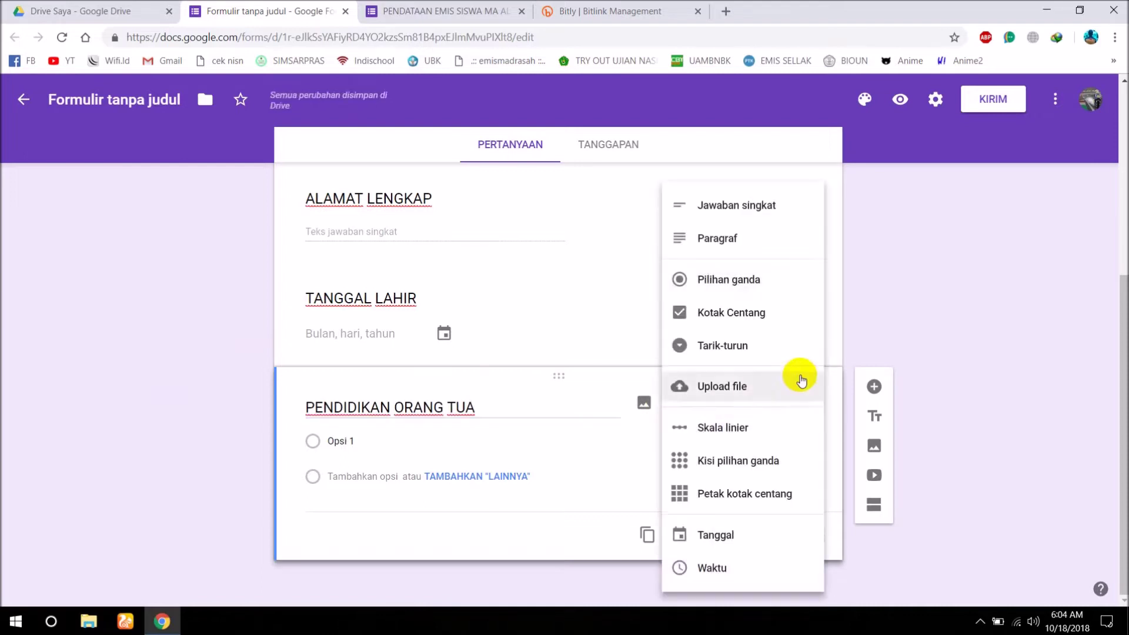
pyautogui.click(705, 279)
# Enter its options TIDAK TAMAT SD, SD, SMP, SMA, S1, S2 and S3.
pyautogui.click(363, 444)
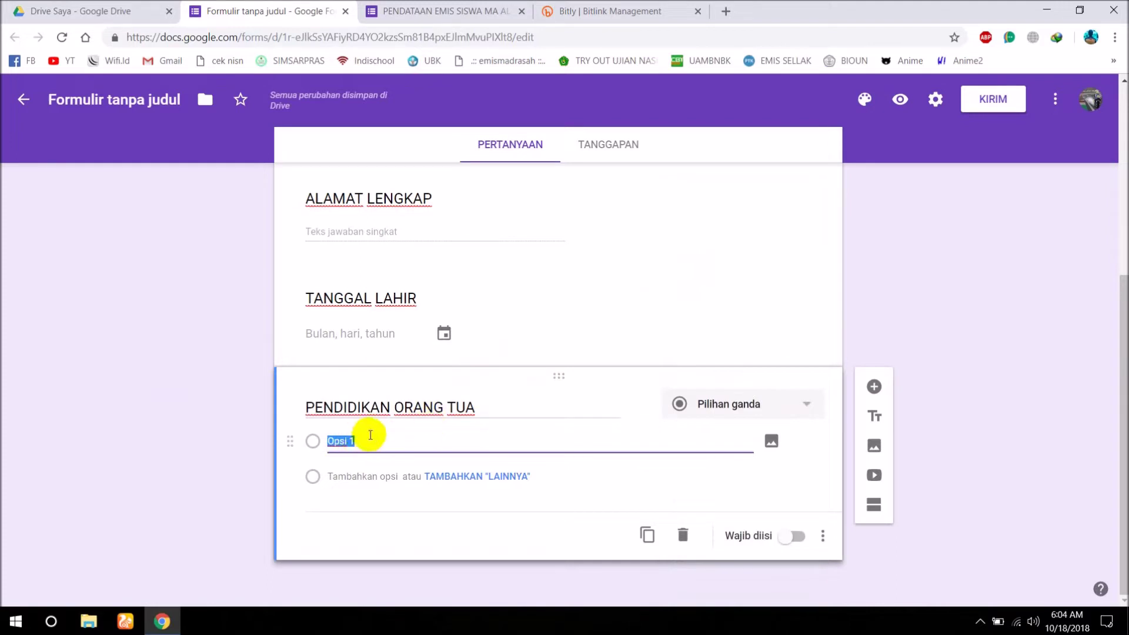
pyautogui.write('TIDAK')
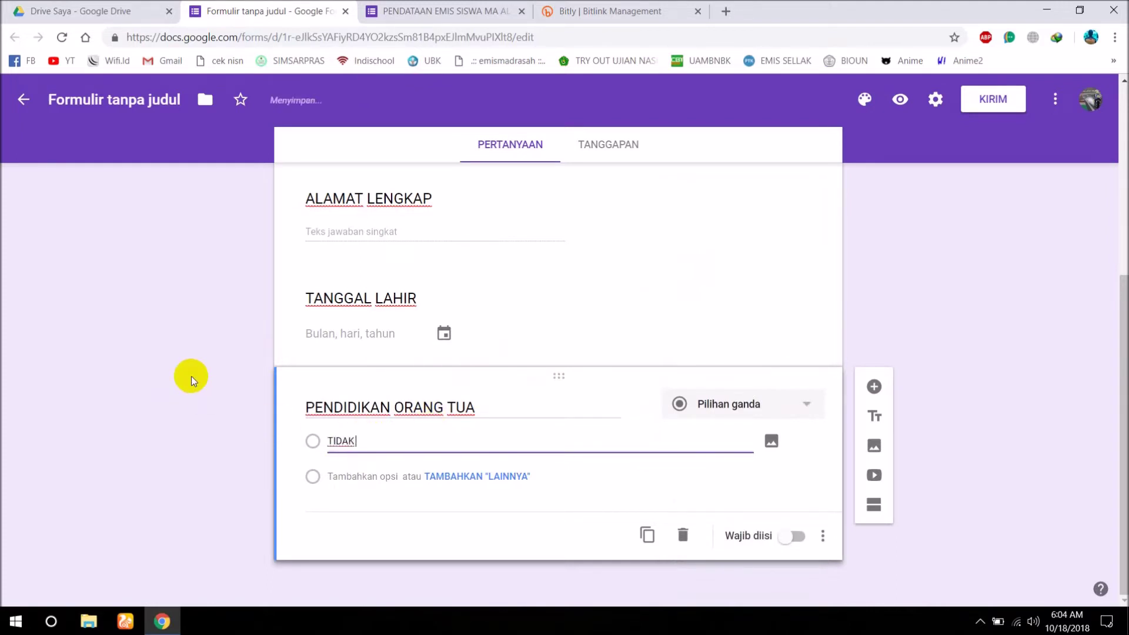
pyautogui.write(' TAMAT SD')
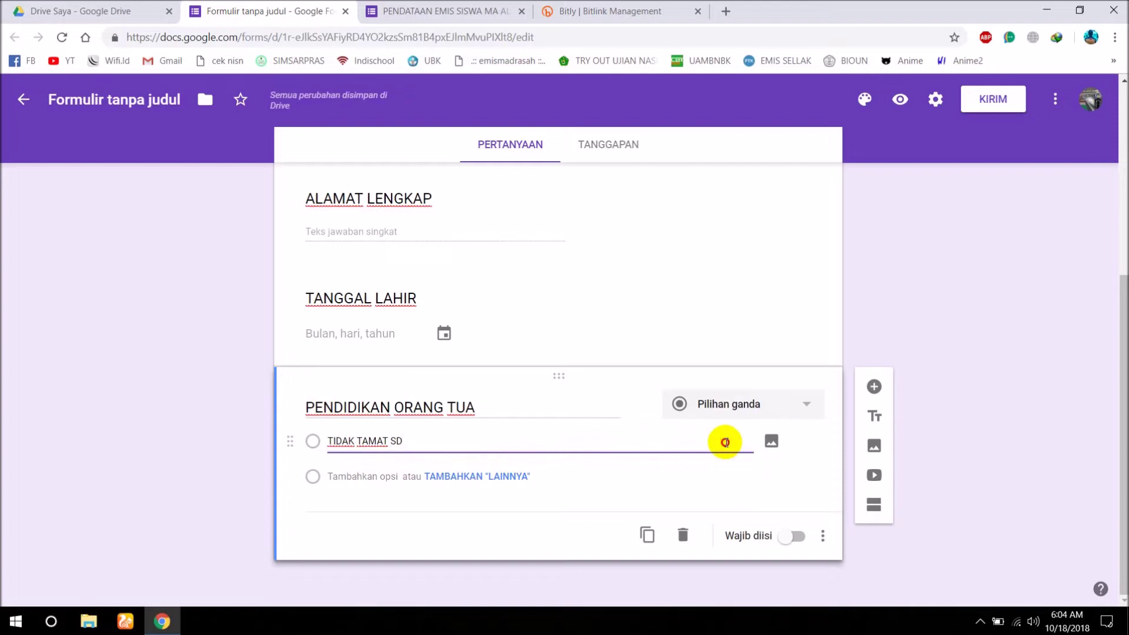
pyautogui.press('Return')
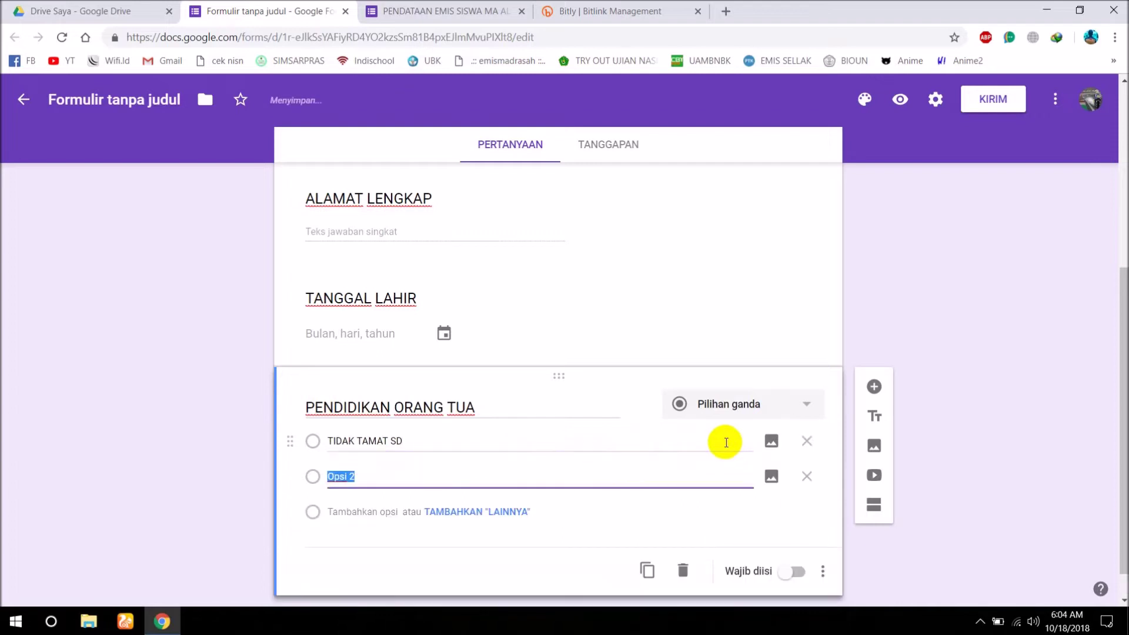
pyautogui.write('SD')
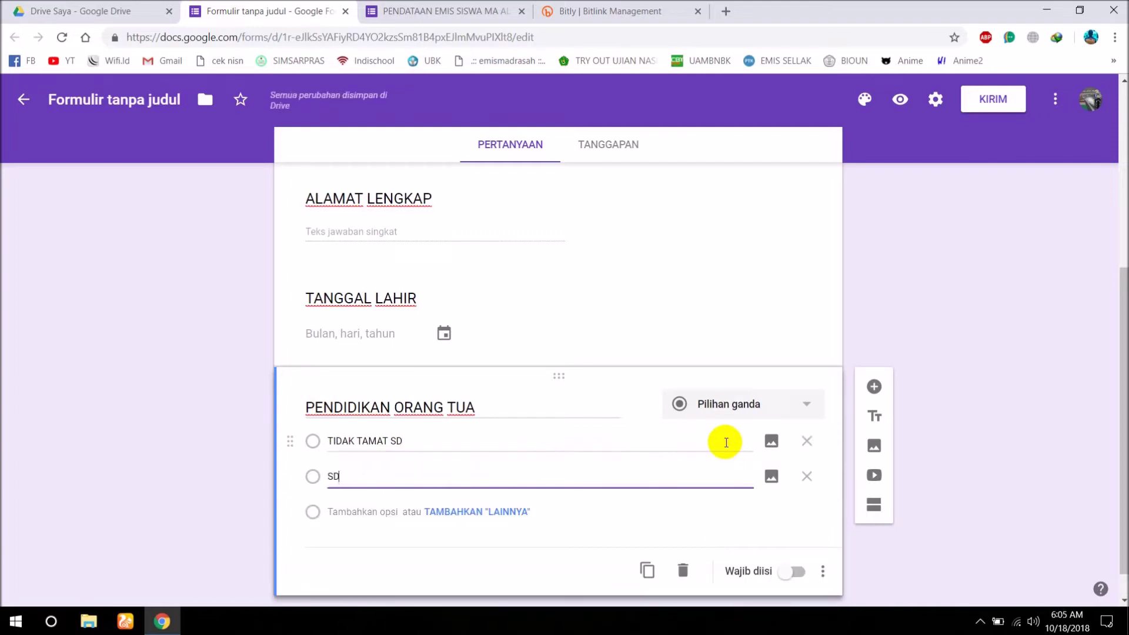
pyautogui.press('Return')
pyautogui.write('SMP')
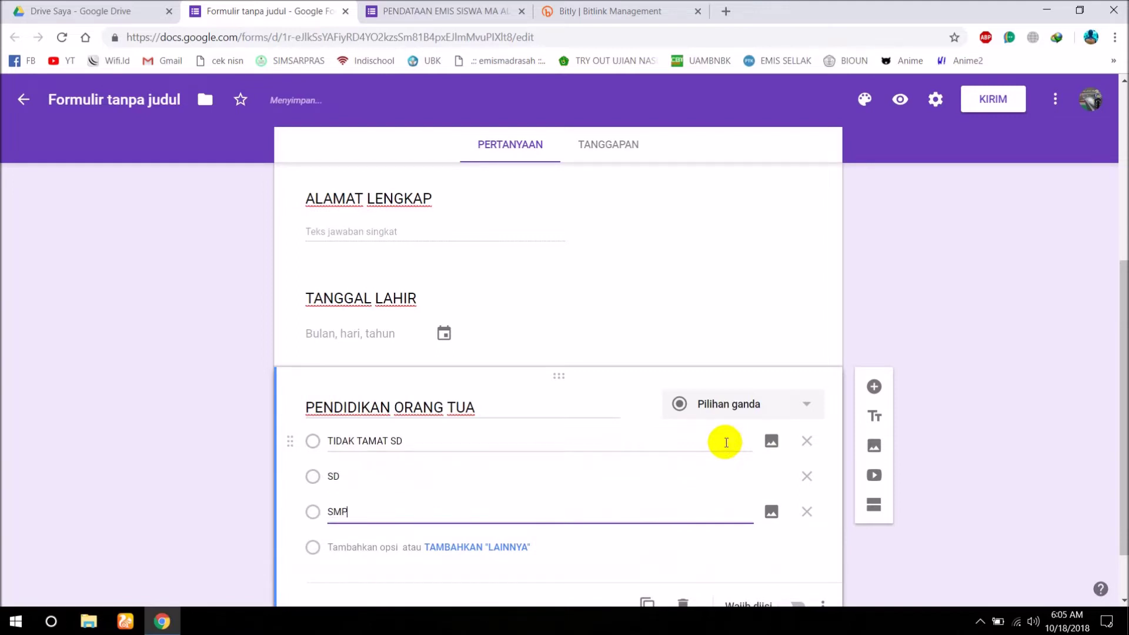
pyautogui.press('Return')
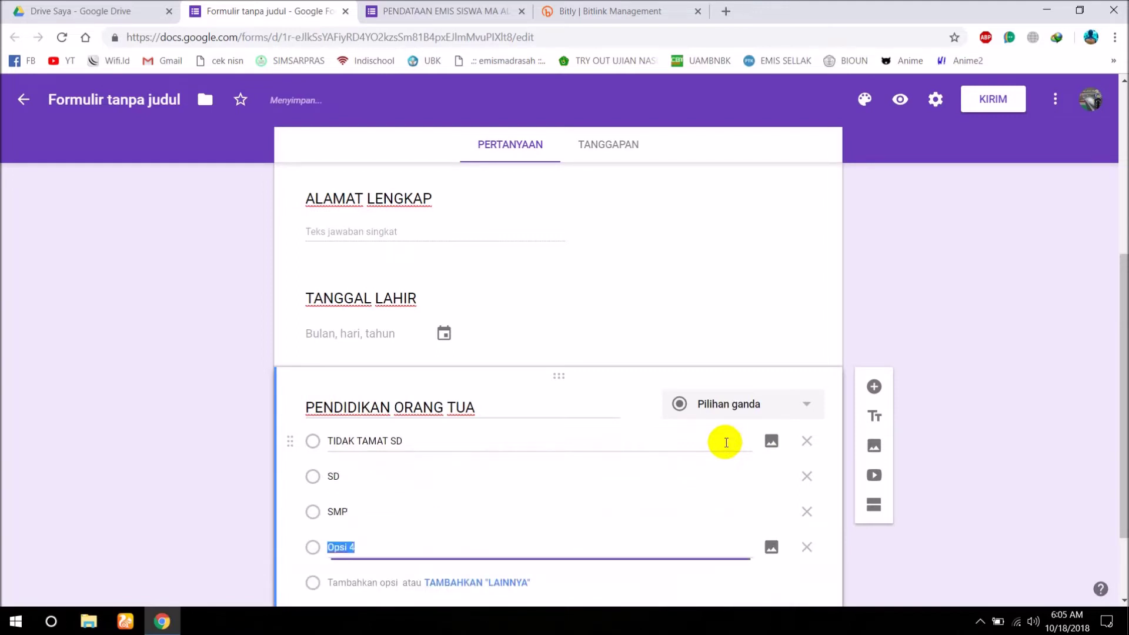
pyautogui.write('SMA')
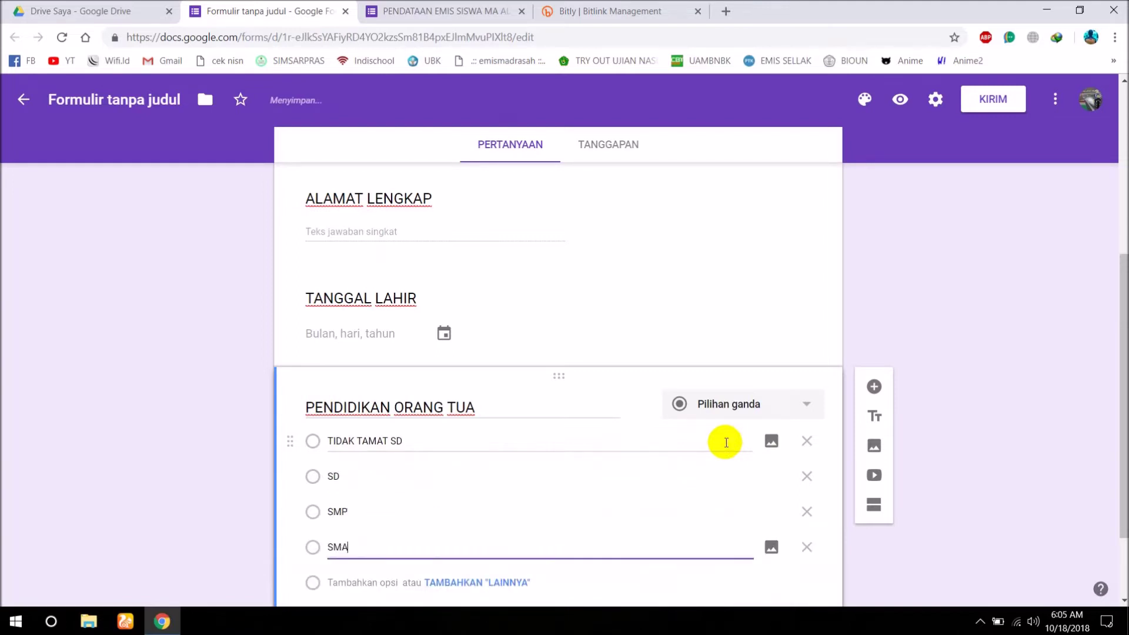
pyautogui.press('Return')
pyautogui.write('S1')
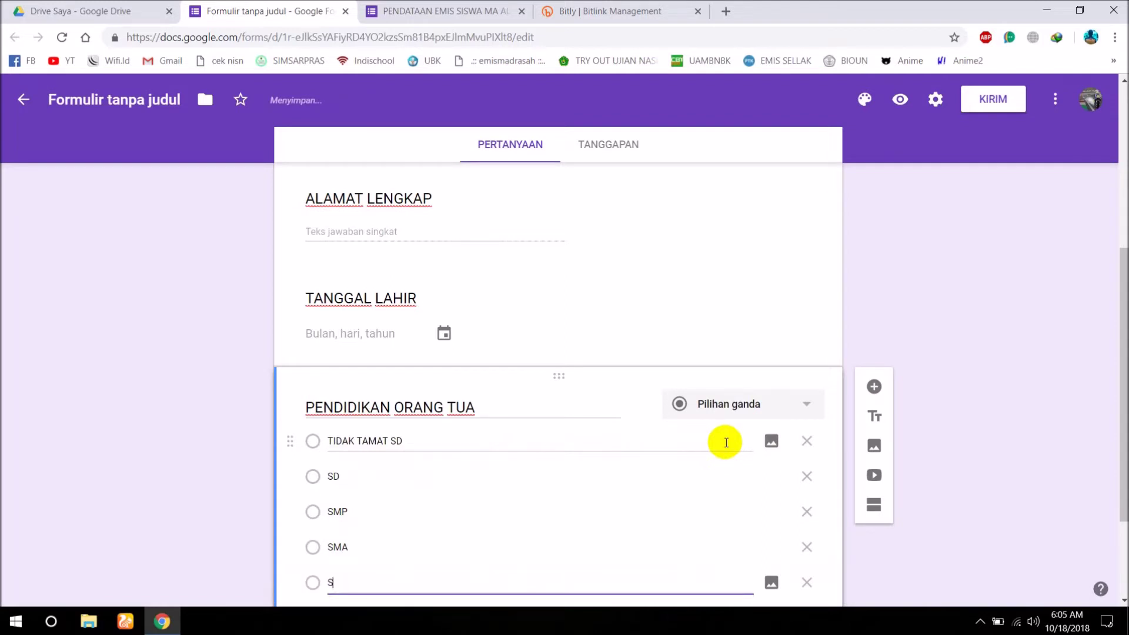
pyautogui.press('Return')
pyautogui.write('S2')
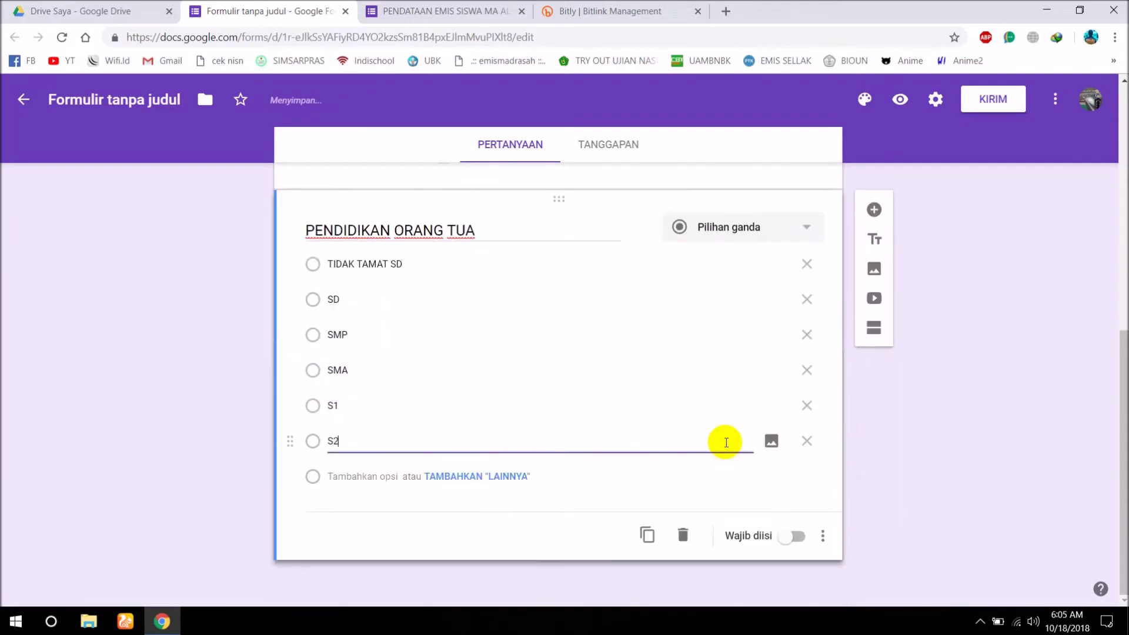
pyautogui.press('Return')
pyautogui.write('S3')
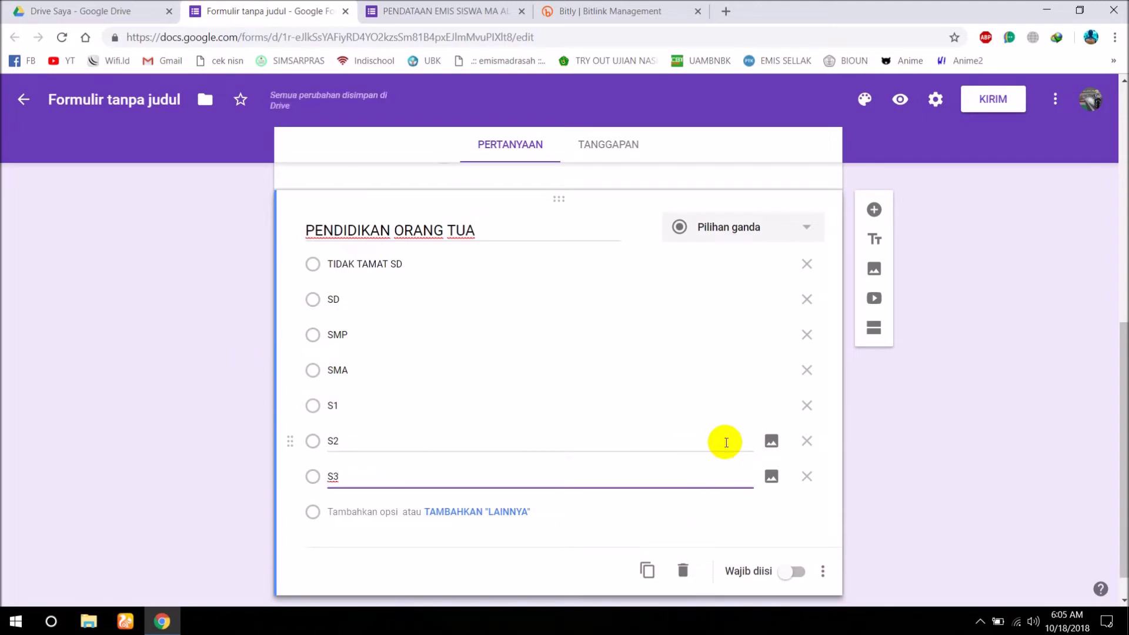
pyautogui.click(925, 435)
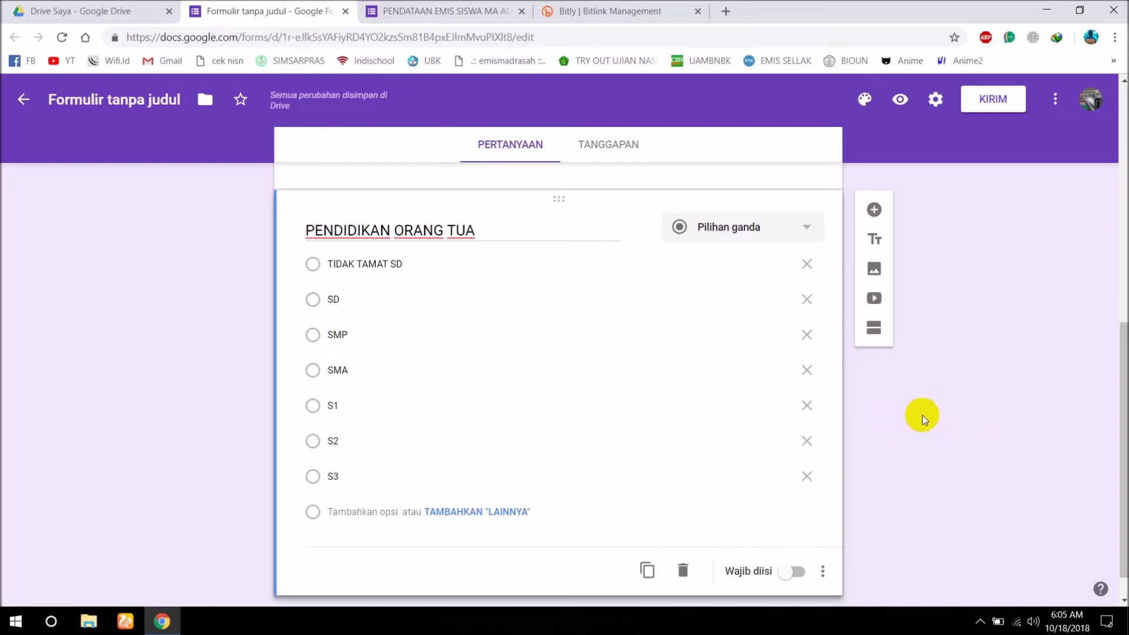
pyautogui.scroll(-1, 941, 306)
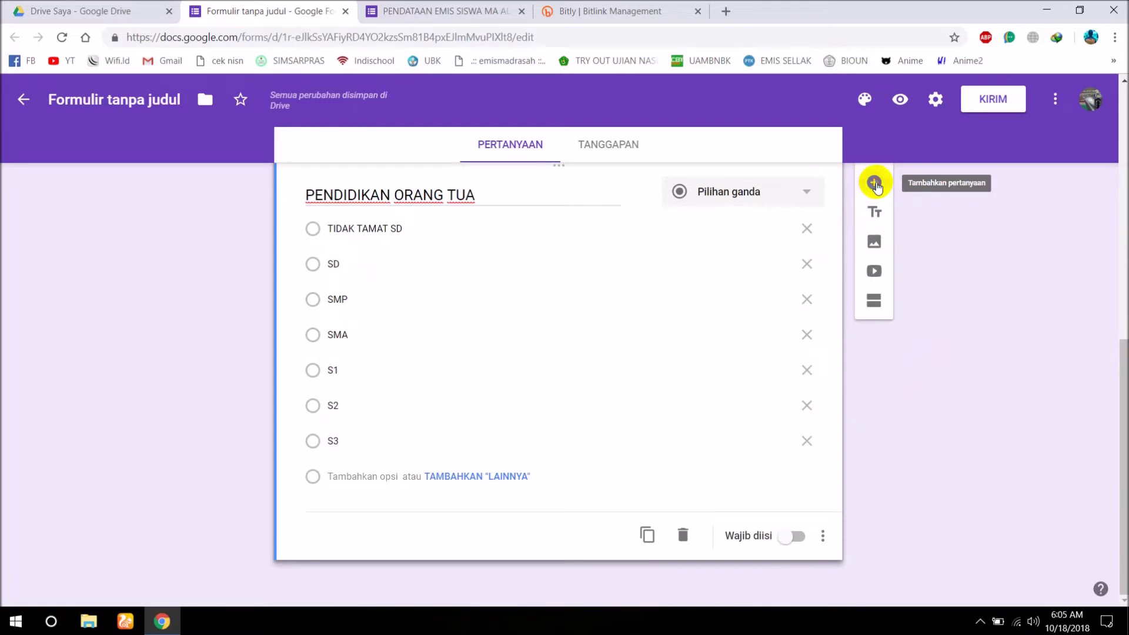
# Add a question 'UPLOAD FILE KK (PDF)' with the file upload question type.
pyautogui.click(874, 183)
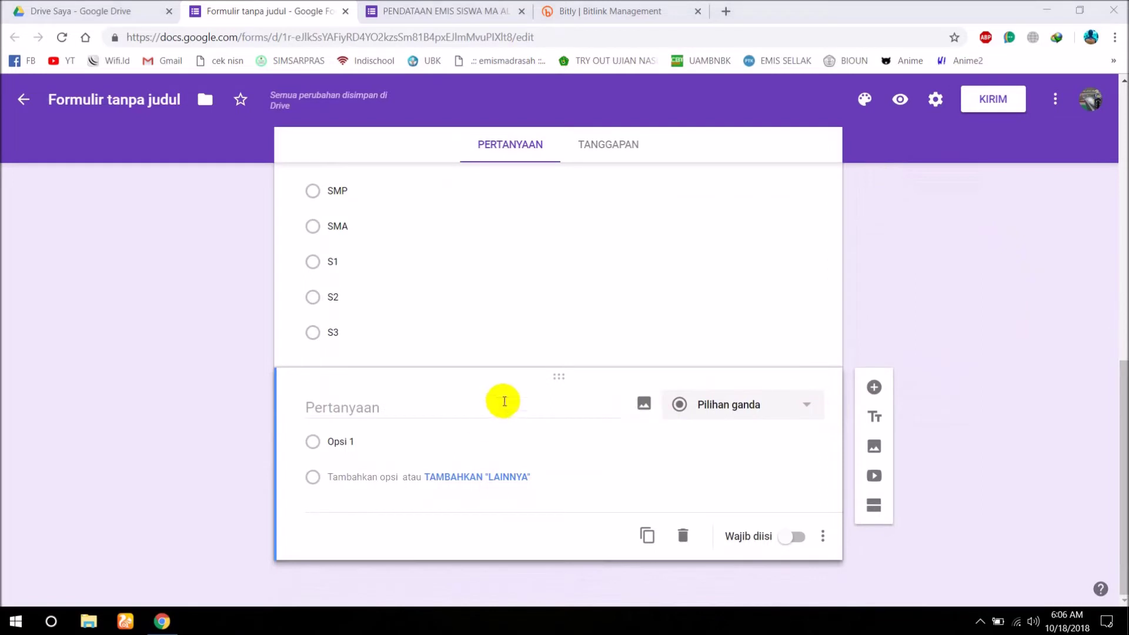
pyautogui.click(426, 407)
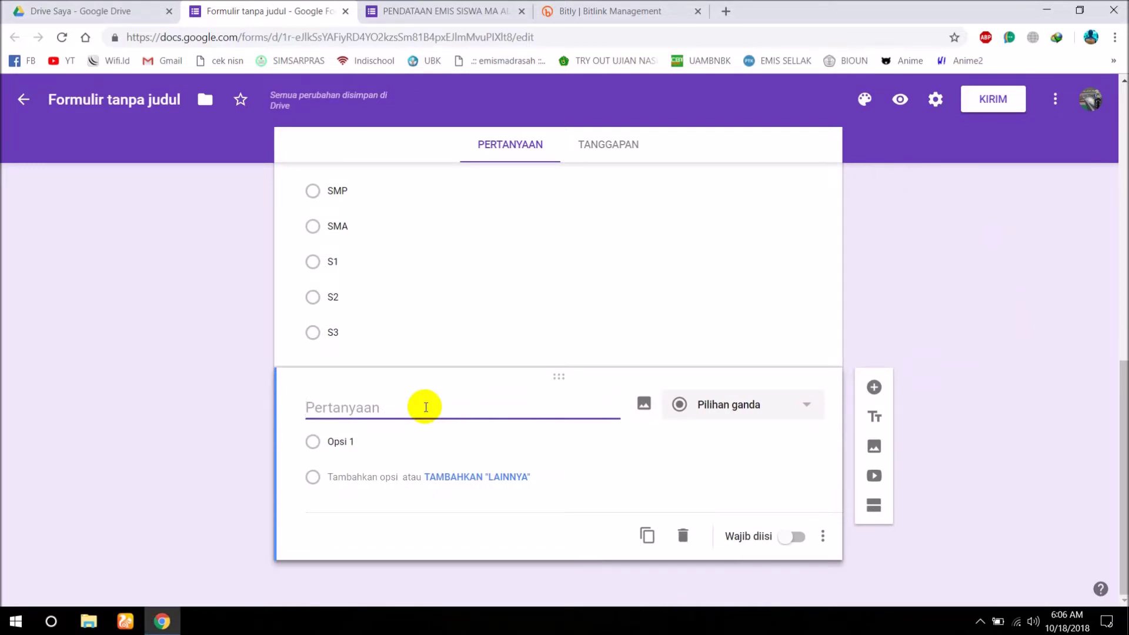
pyautogui.write('UPLOAD FILE')
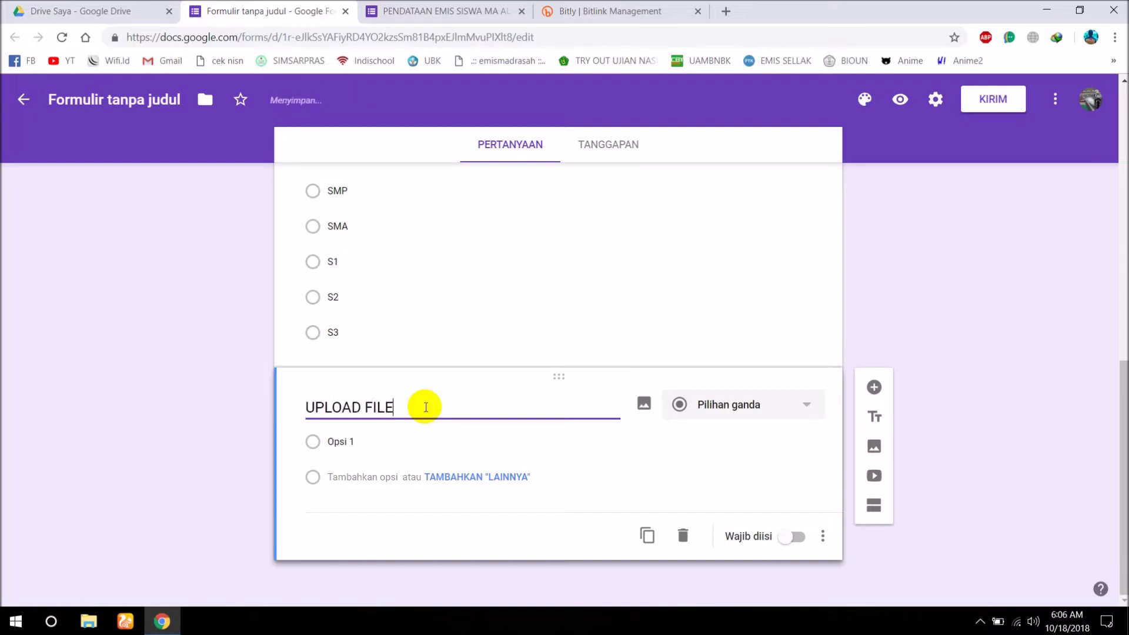
pyautogui.write(' KK (PDF)')
pyautogui.click(716, 410)
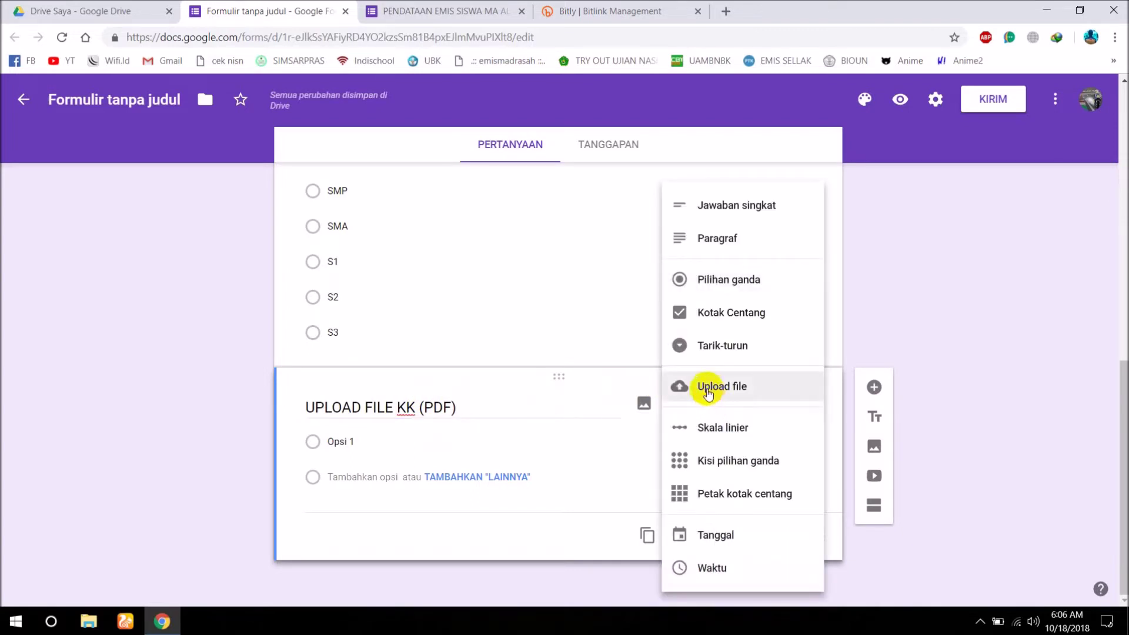
pyautogui.click(708, 392)
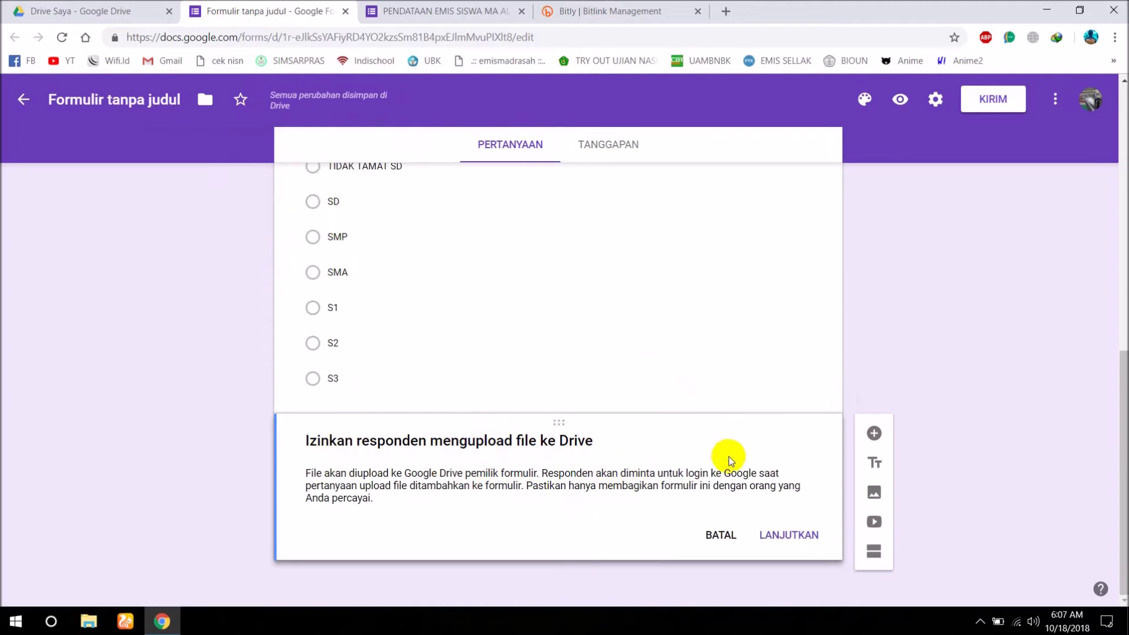
# Allow respondents to upload files to Drive for the upload question.
pyautogui.click(794, 535)
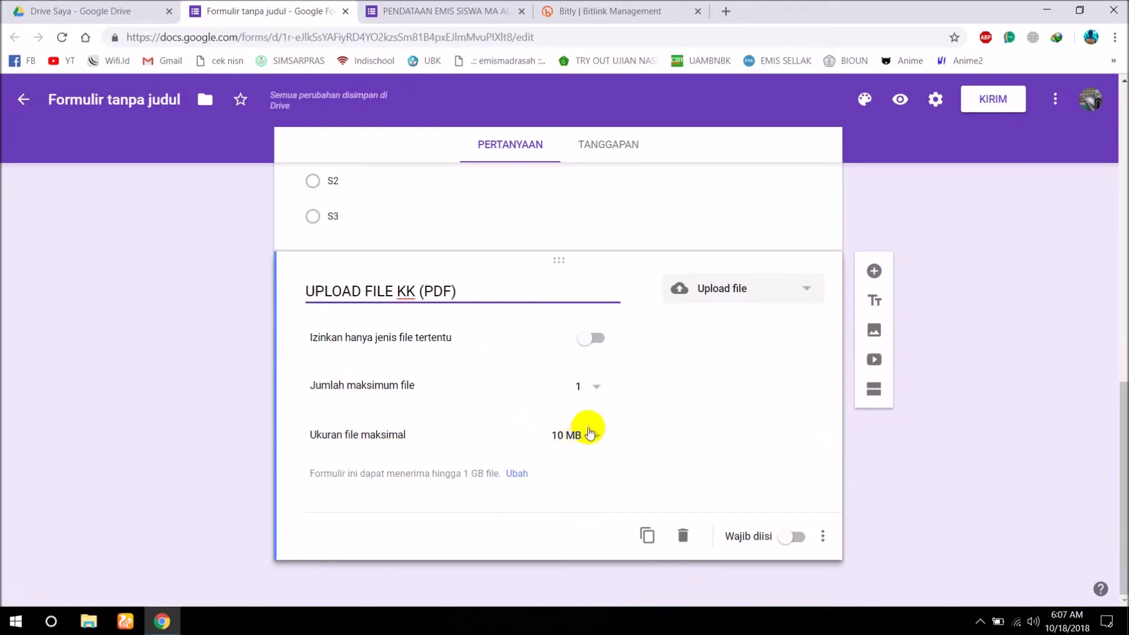
pyautogui.scroll(1, 557, 367)
pyautogui.scroll(5, 556, 362)
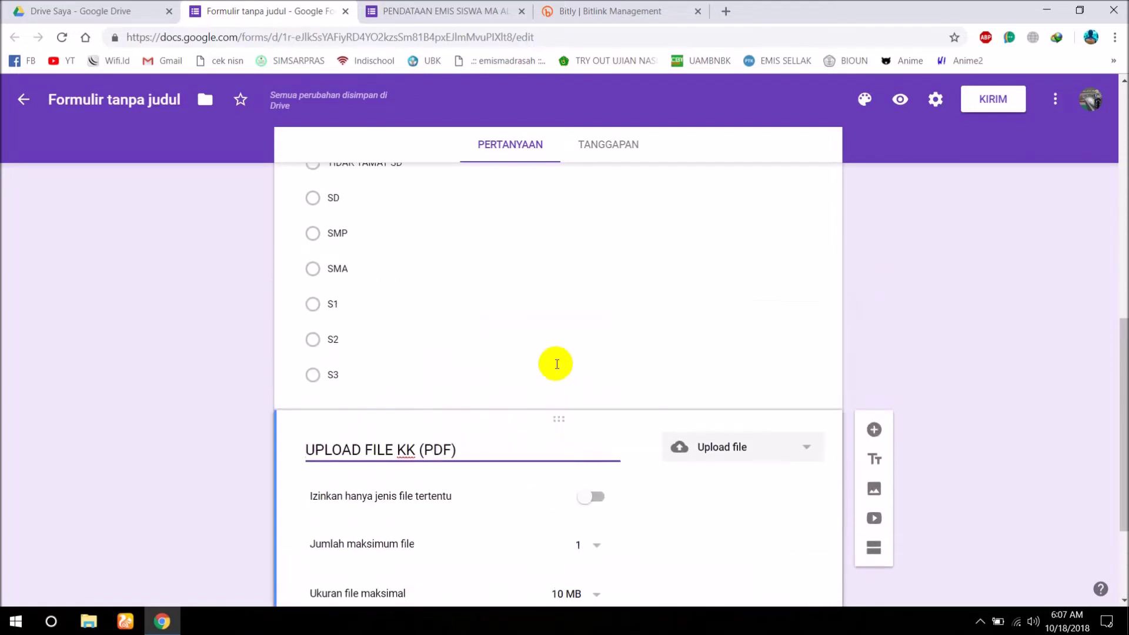
pyautogui.scroll(-5, 556, 362)
pyautogui.scroll(-1, 609, 452)
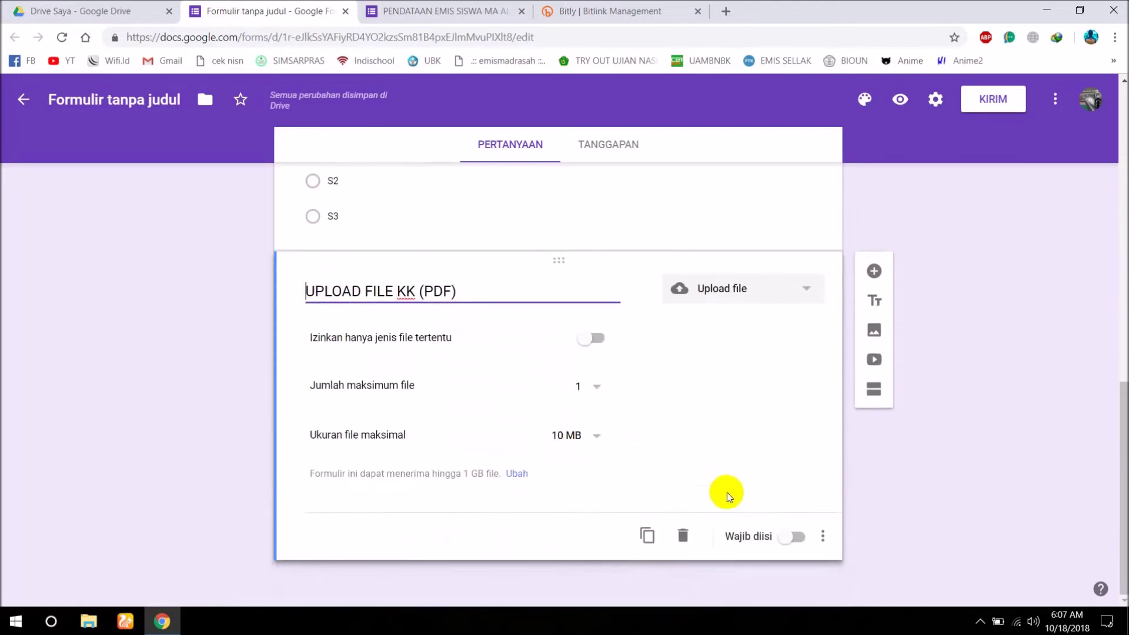
# Leave UPLOAD FILE KK (PDF) optional, switching 'Wajib diisi' on and back off.
pyautogui.click(796, 539)
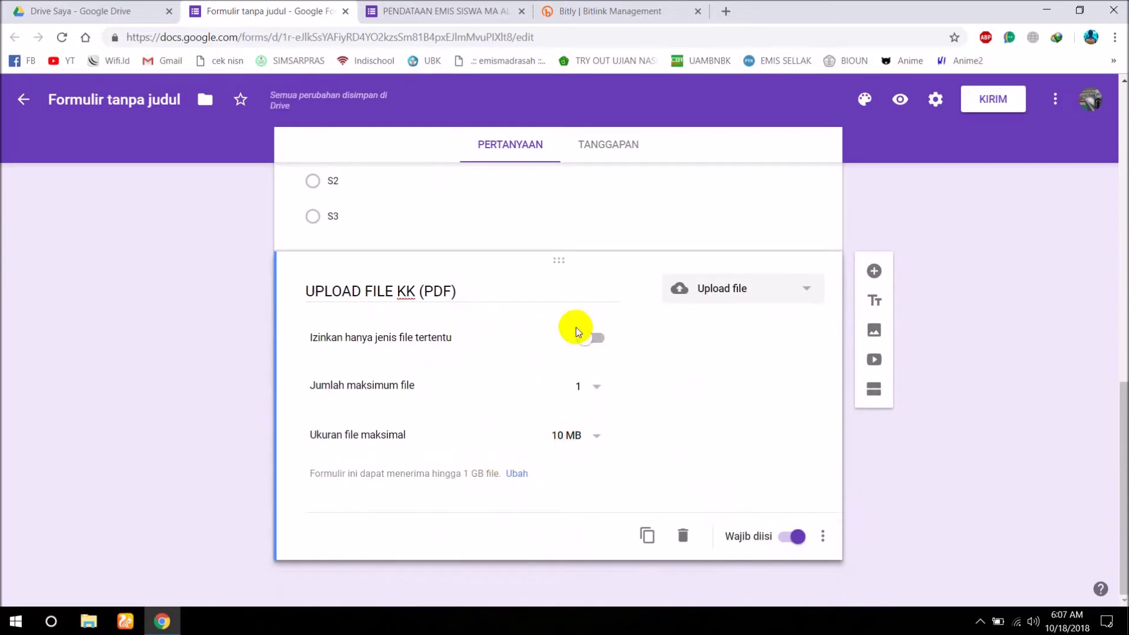
pyautogui.scroll(5, 576, 327)
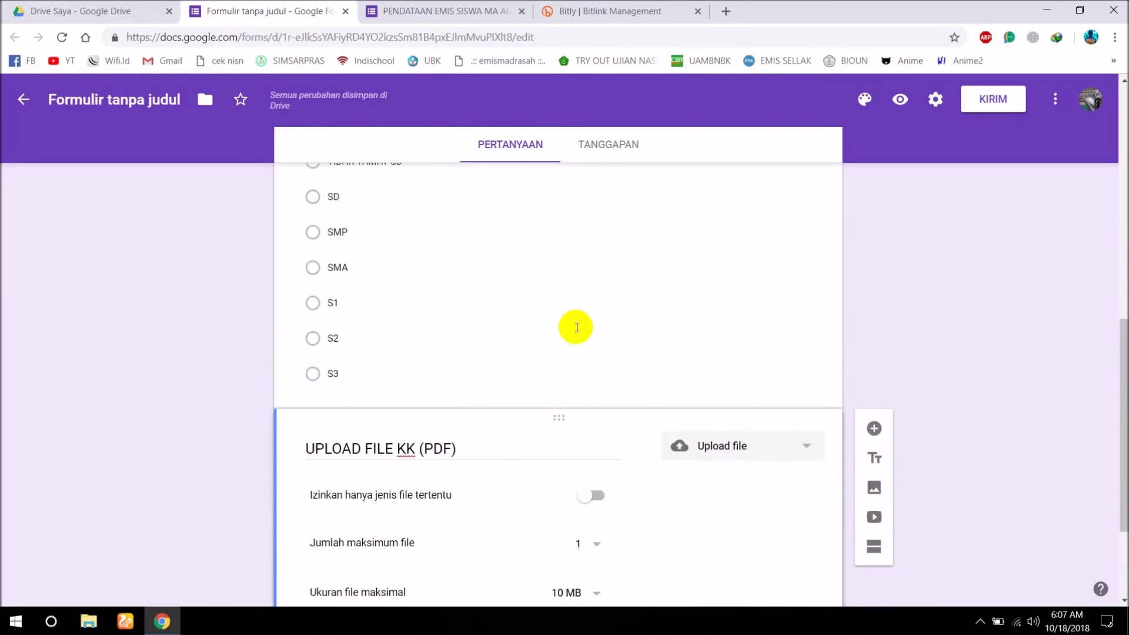
pyautogui.scroll(-5, 577, 327)
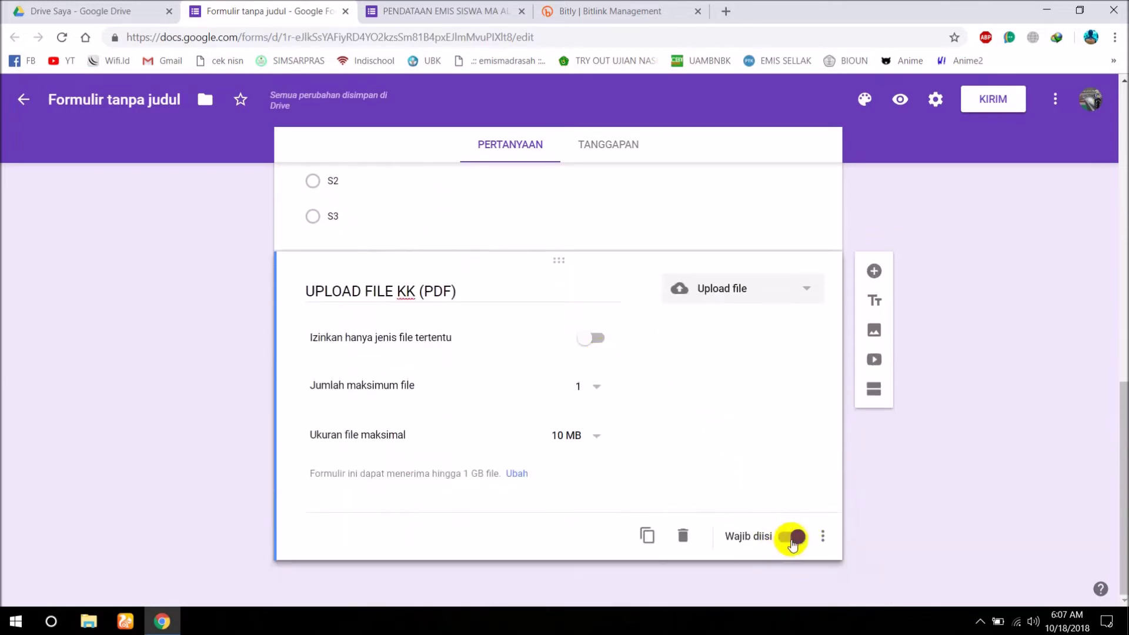
pyautogui.click(791, 538)
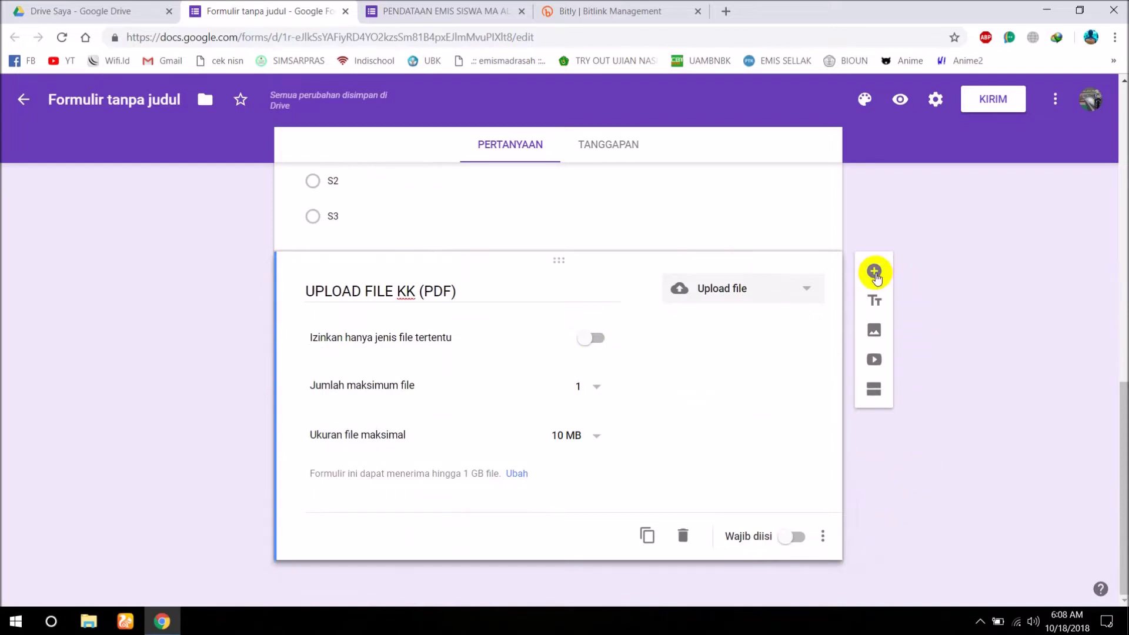
# Insert a title block reading 'SETELAH SELESAI KLIK SUBMIT/KIRIM' below the upload question.
pyautogui.click(874, 301)
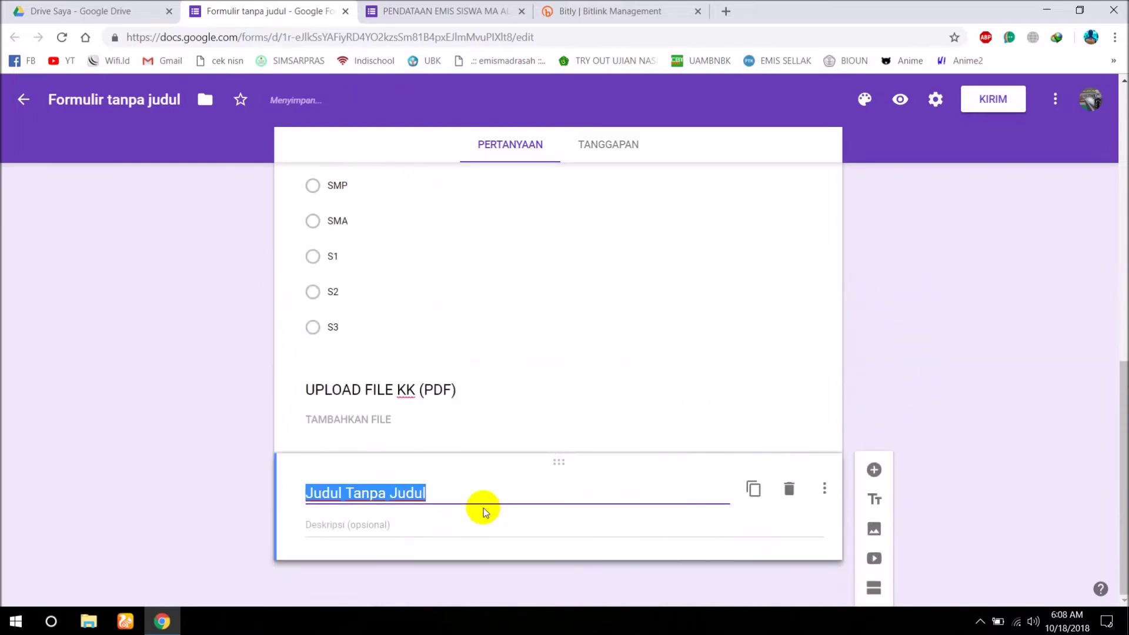
pyautogui.write('SETE;')
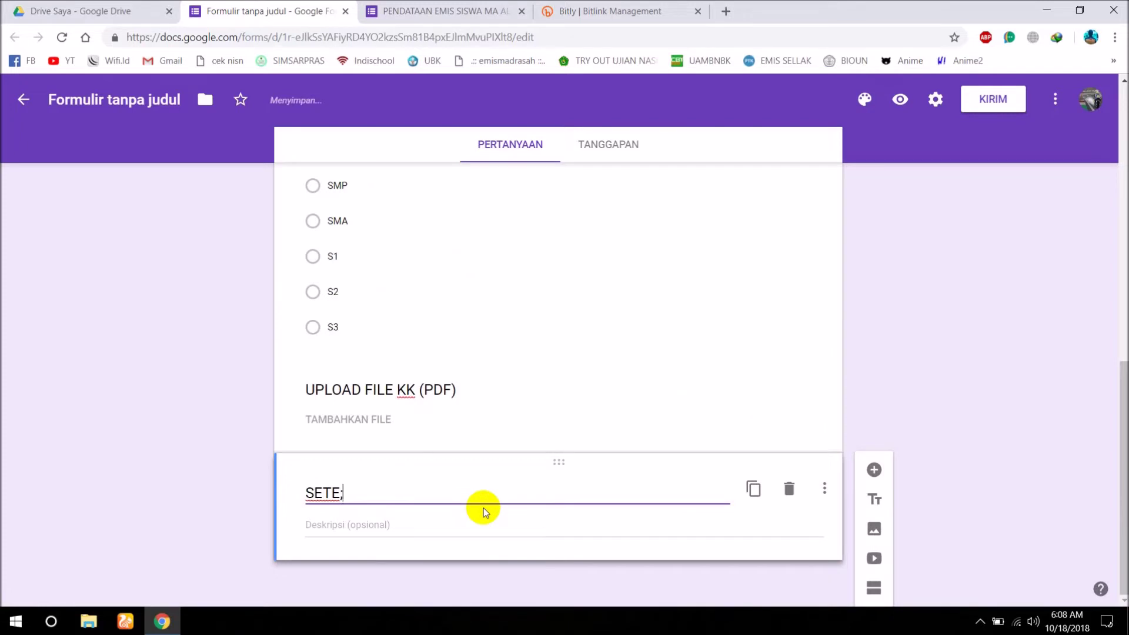
pyautogui.press('BackSpace')
pyautogui.write('LAH SELESAI ')
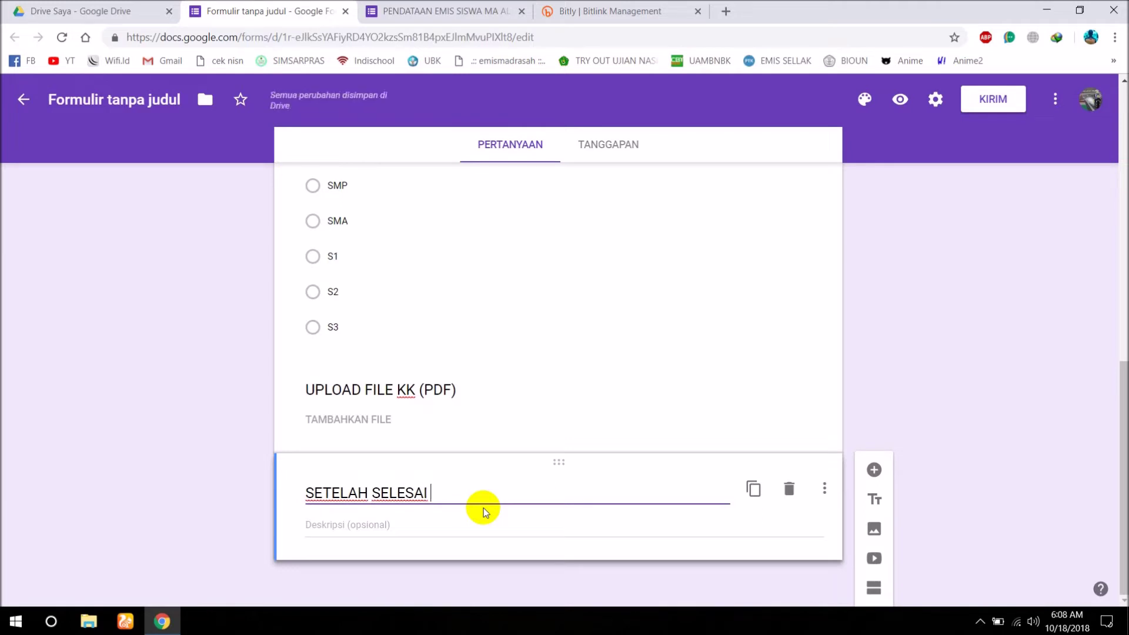
pyautogui.write('KLIK')
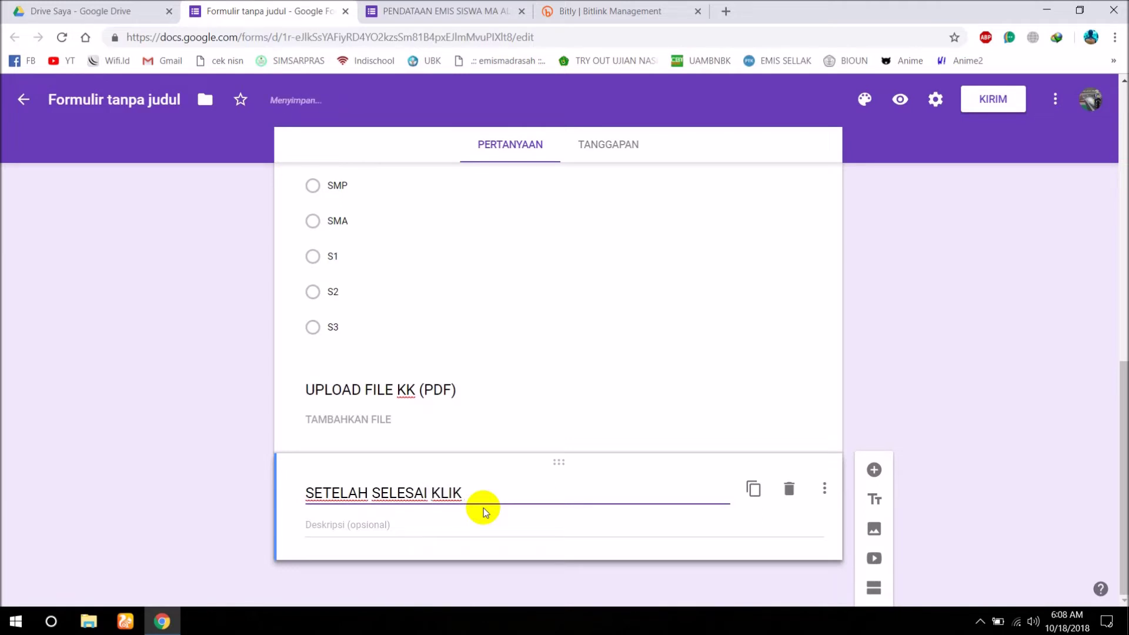
pyautogui.write(' SUBMIT/KIRIM')
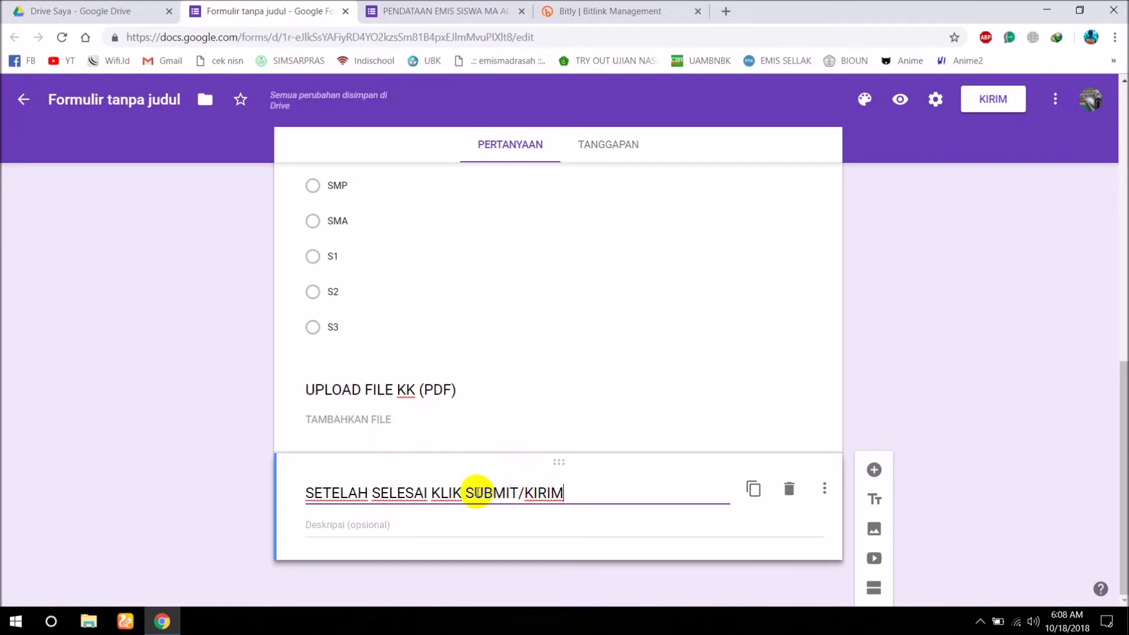
pyautogui.click(903, 325)
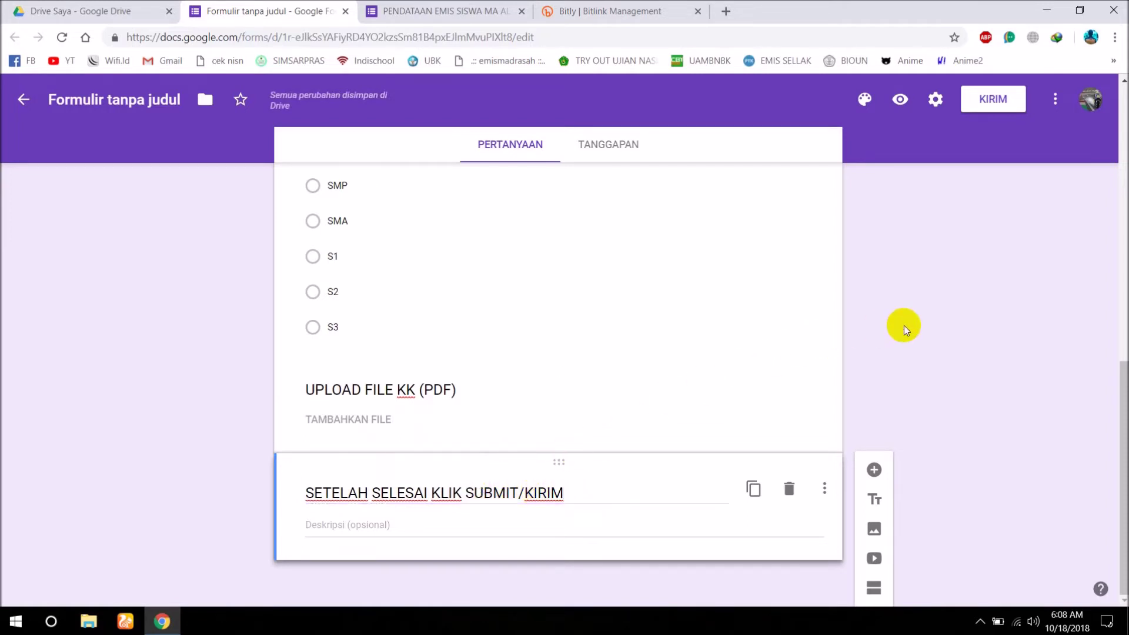
pyautogui.scroll(10, 509, 321)
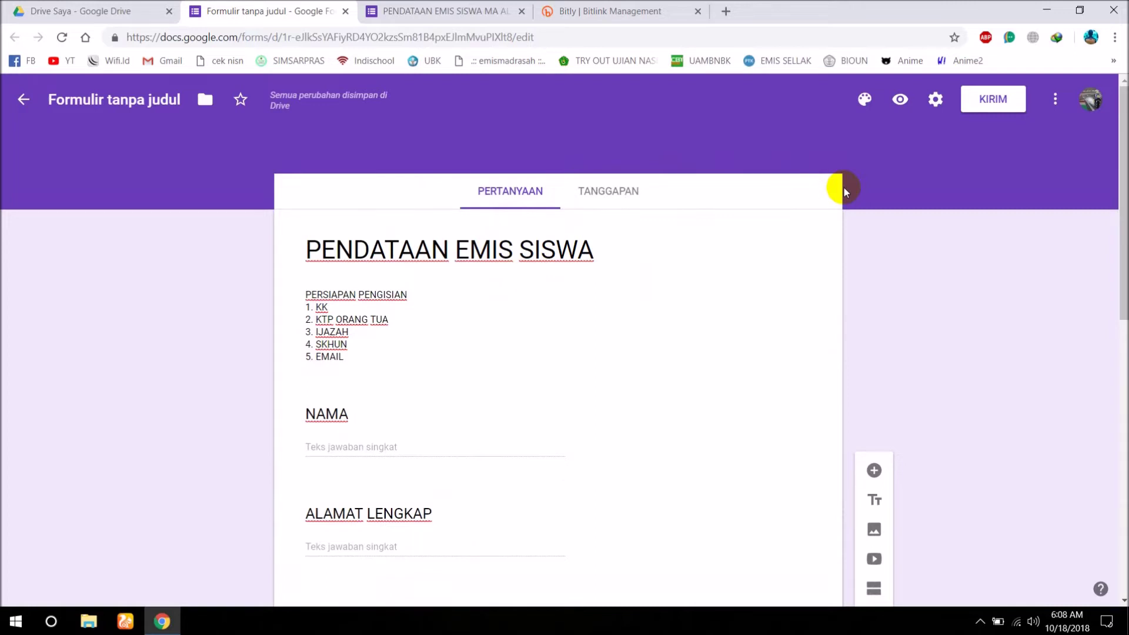
pyautogui.click(900, 100)
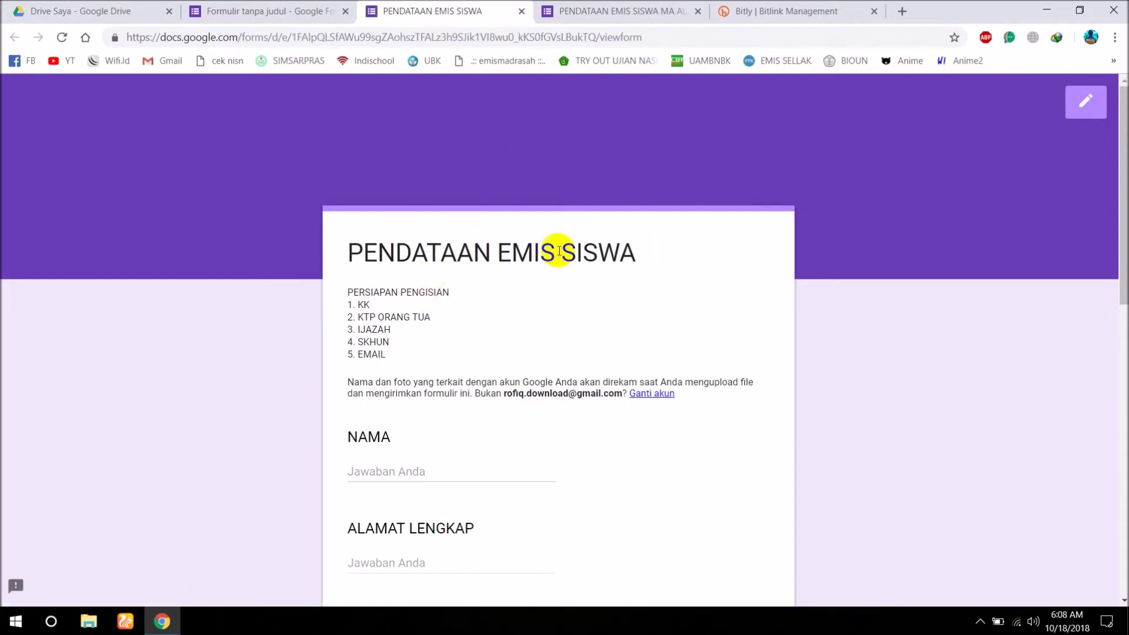
pyautogui.scroll(-1, 558, 251)
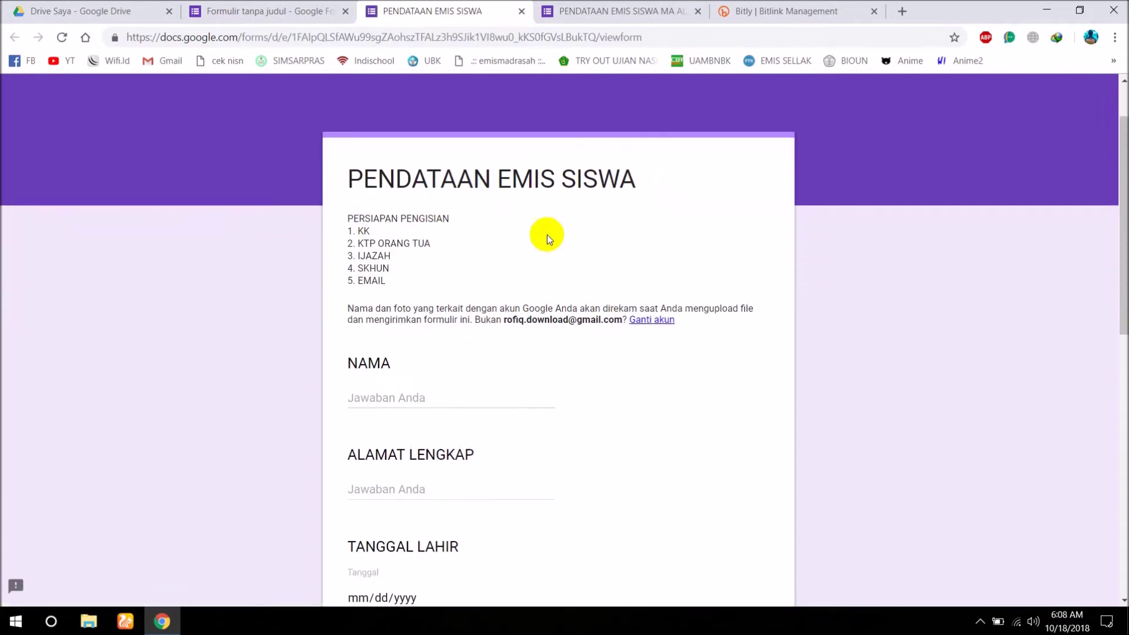
pyautogui.click(385, 389)
pyautogui.scroll(-2, 420, 367)
pyautogui.click(390, 341)
pyautogui.scroll(-2, 390, 341)
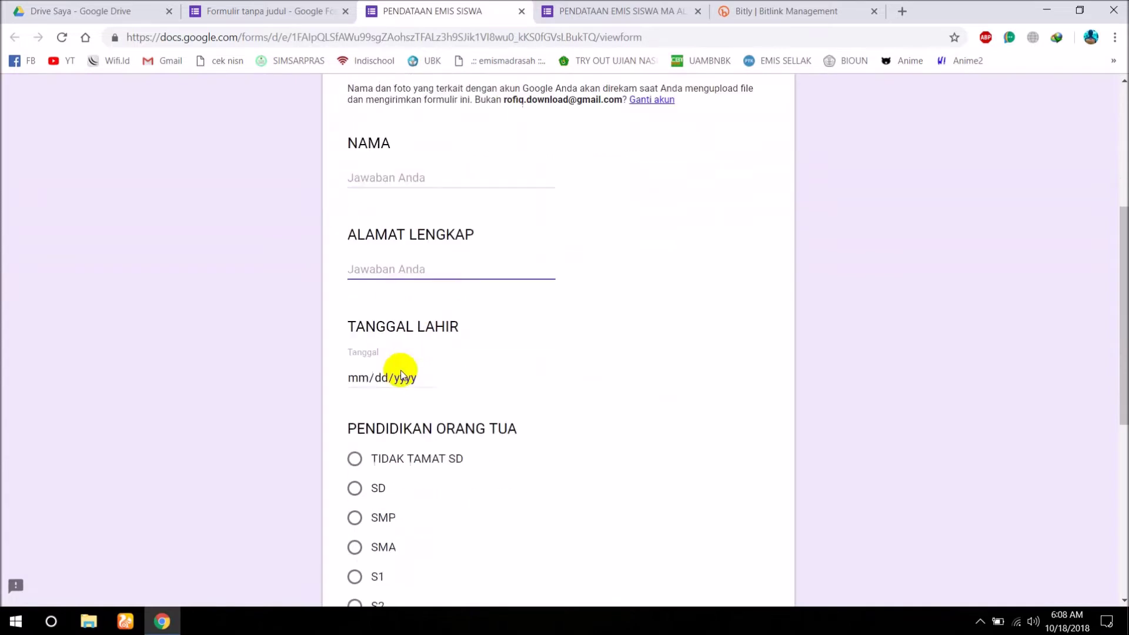
pyautogui.click(361, 271)
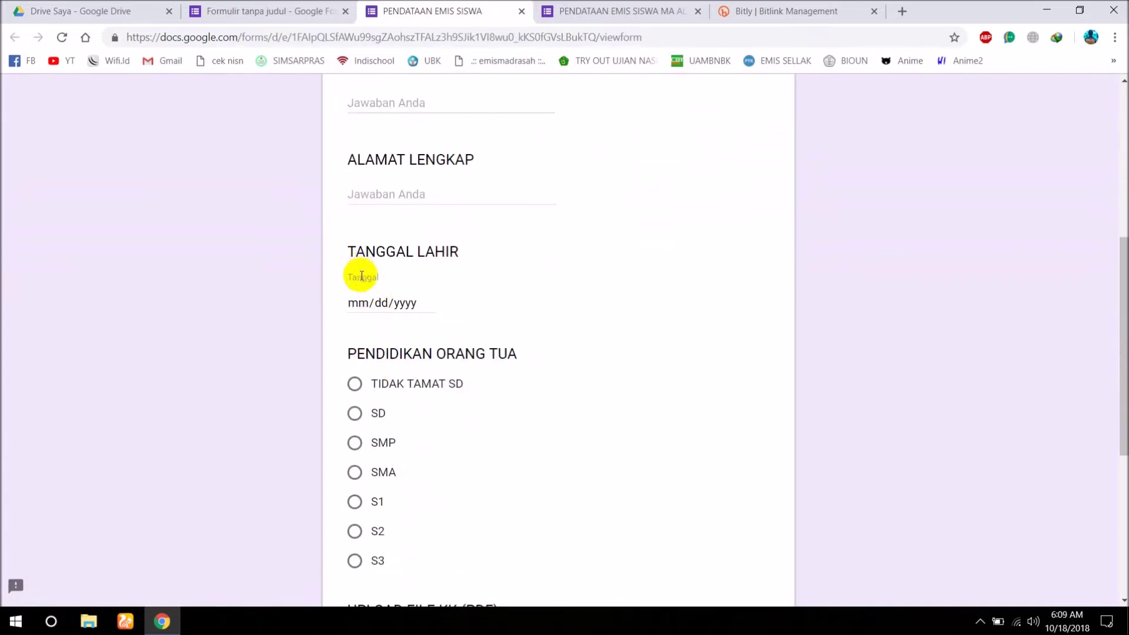
pyautogui.click(428, 304)
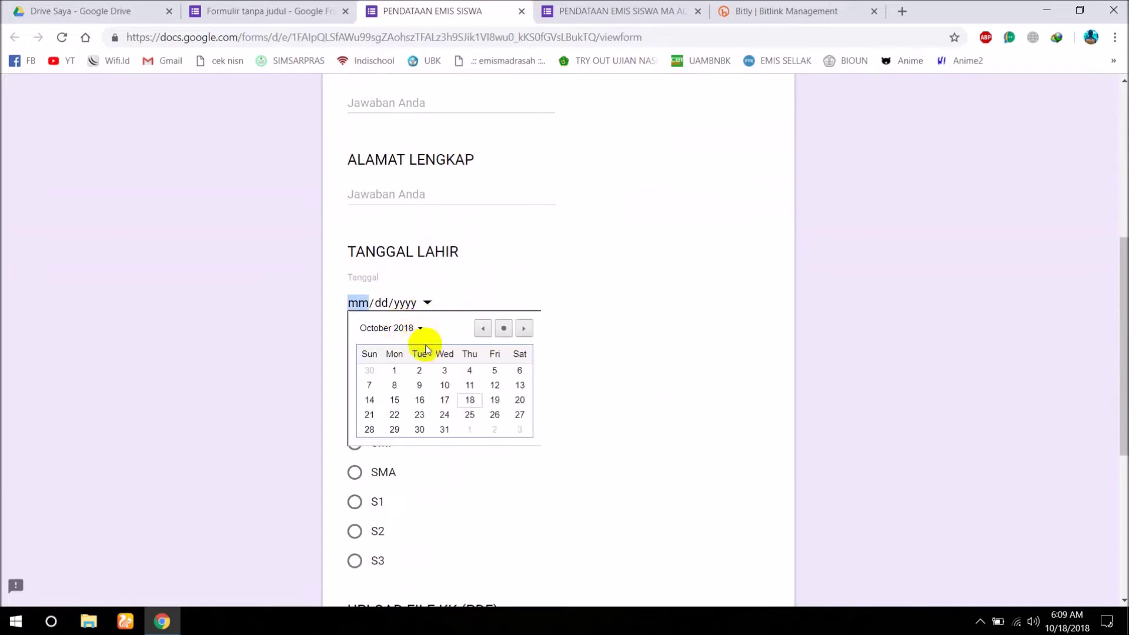
pyautogui.click(660, 253)
pyautogui.scroll(-2, 437, 360)
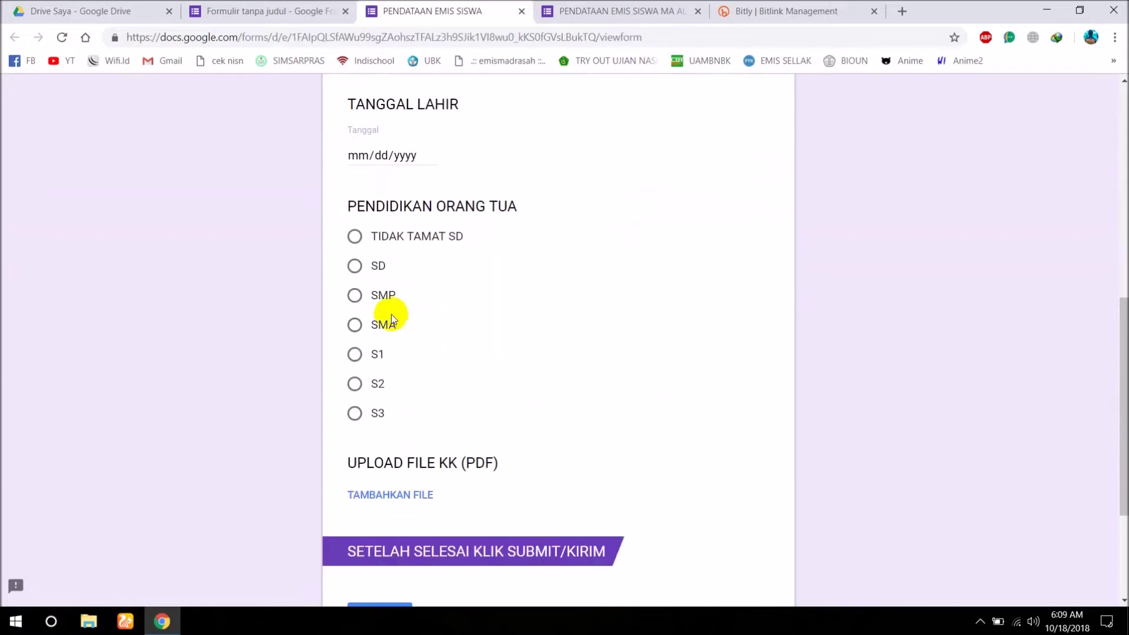
pyautogui.scroll(-3, 549, 383)
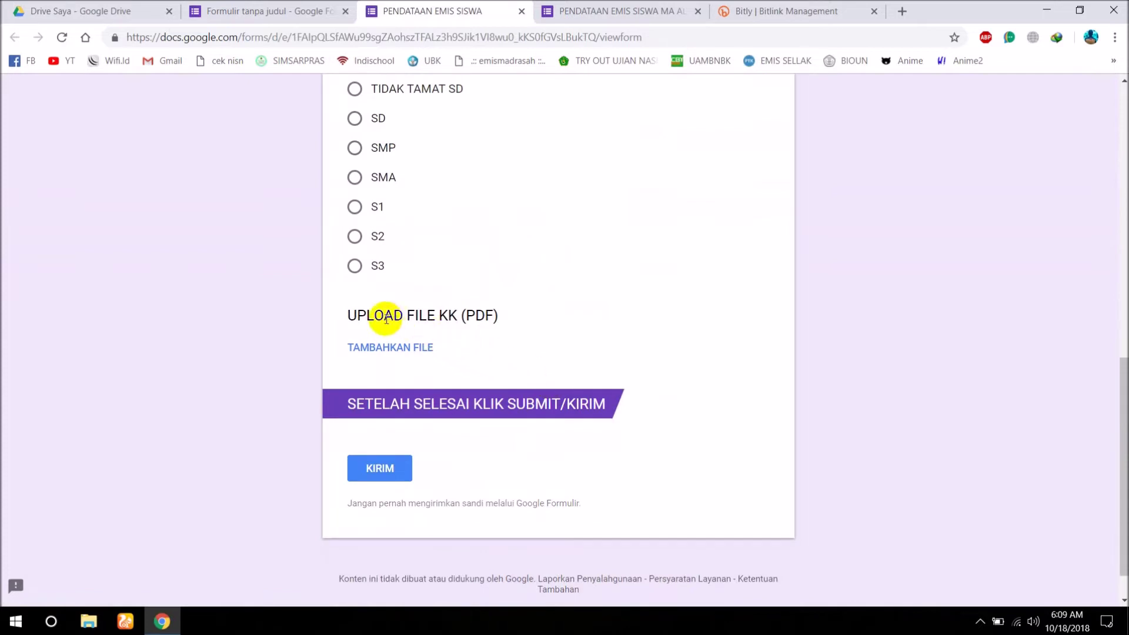
pyautogui.click(387, 348)
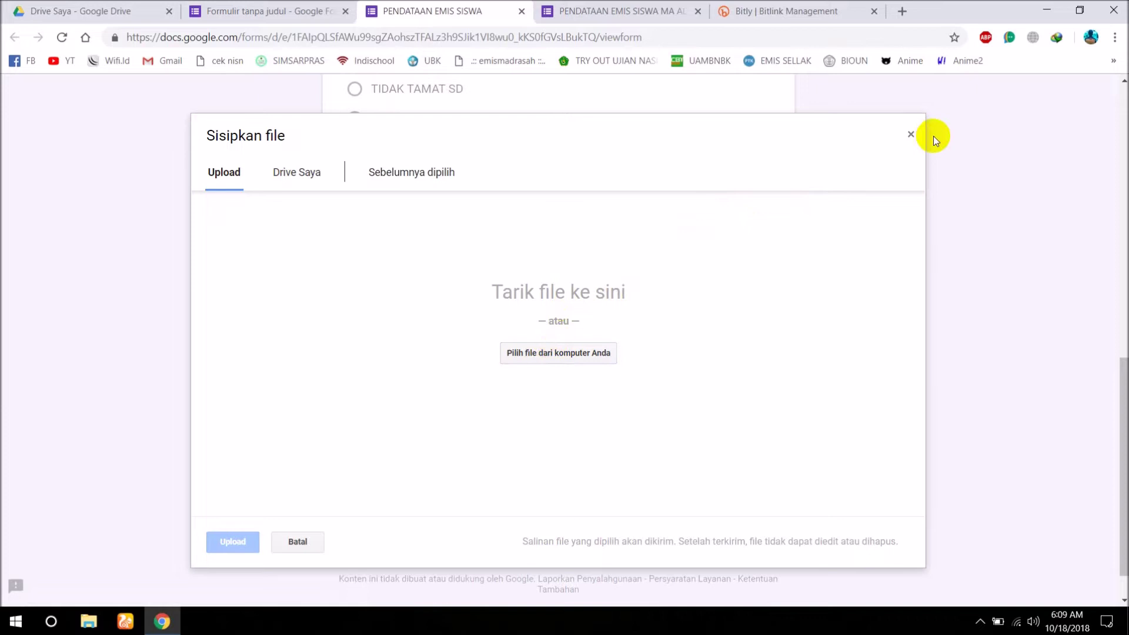
pyautogui.click(909, 134)
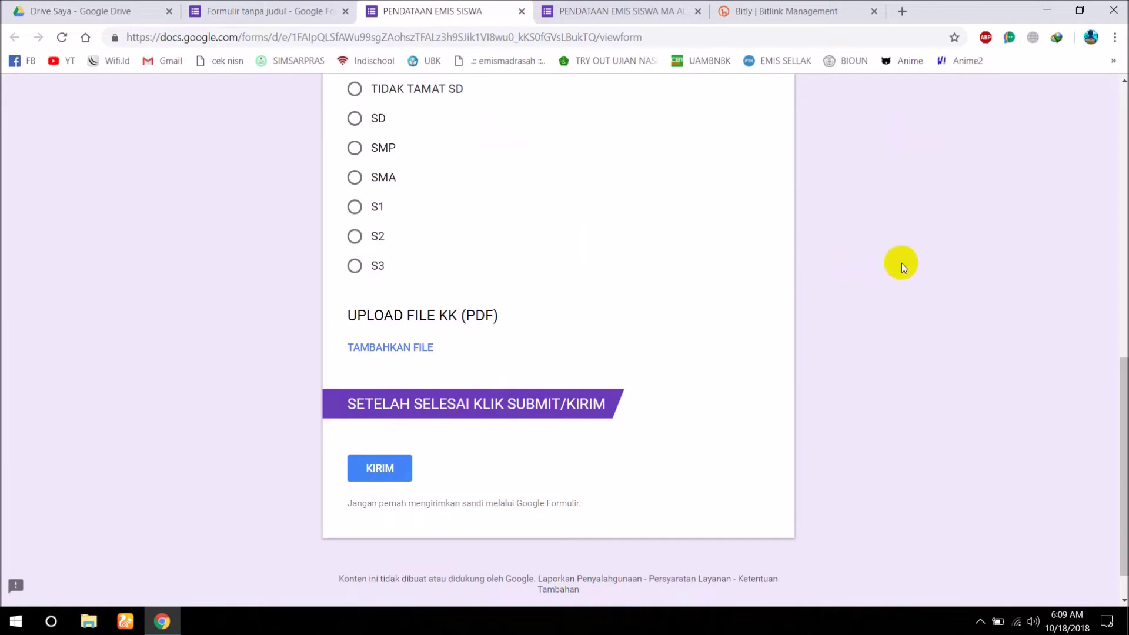
pyautogui.scroll(5, 902, 262)
pyautogui.click(521, 11)
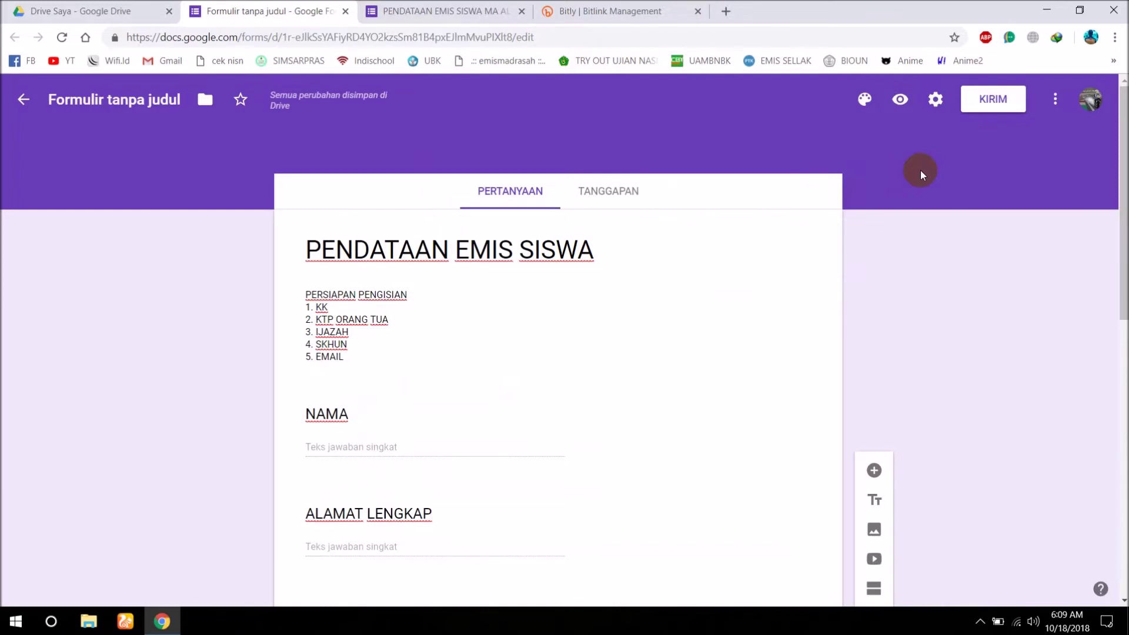
pyautogui.click(863, 103)
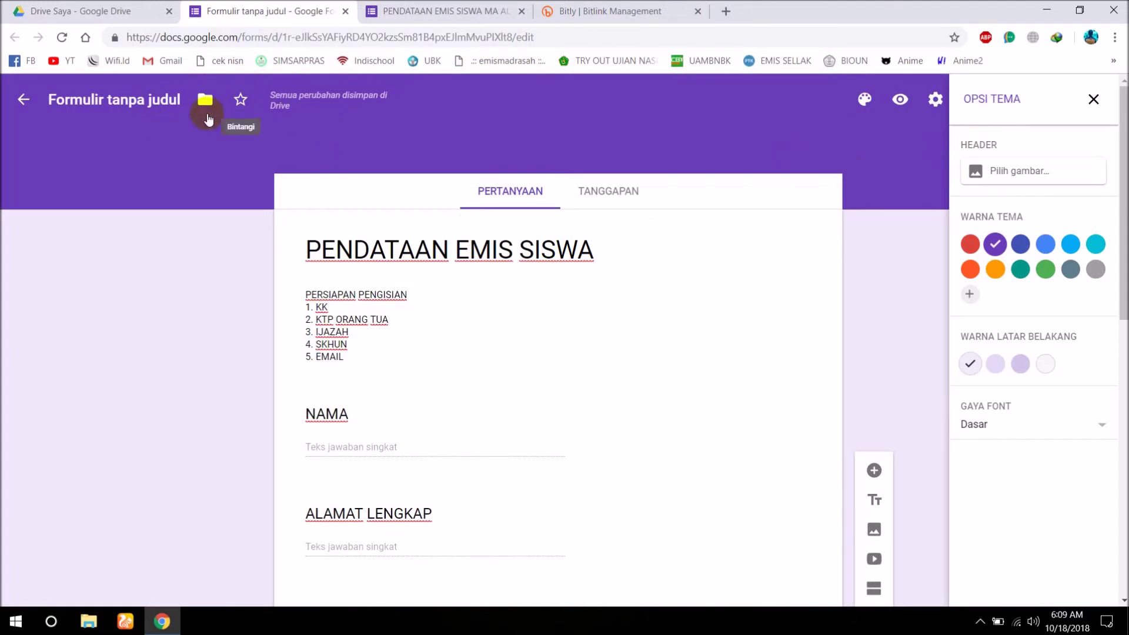
pyautogui.click(1021, 243)
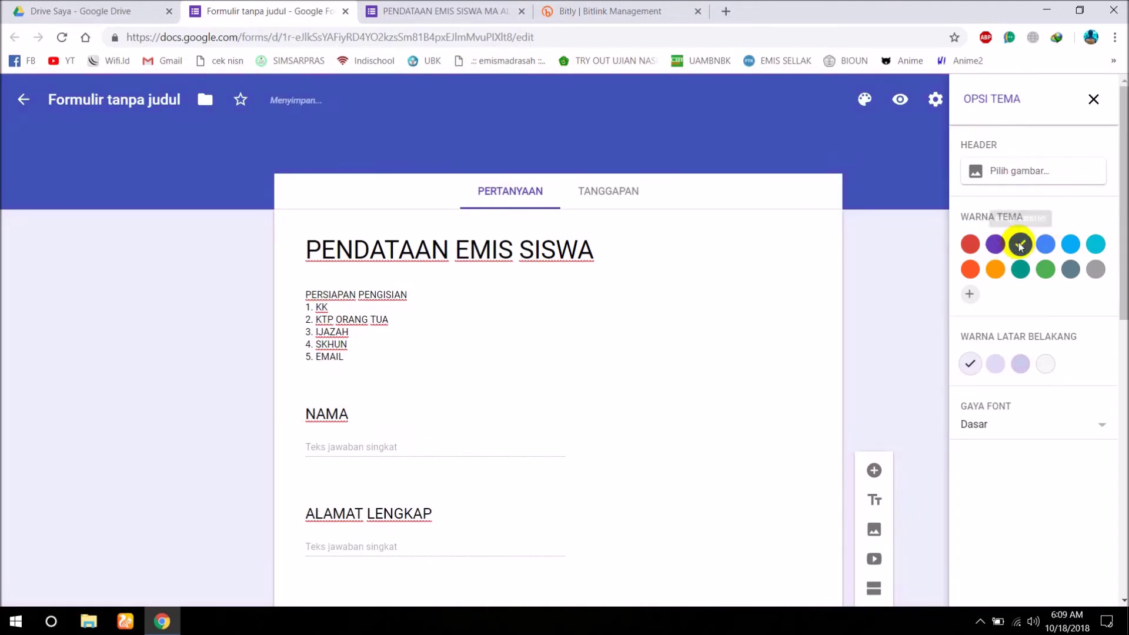
pyautogui.click(994, 246)
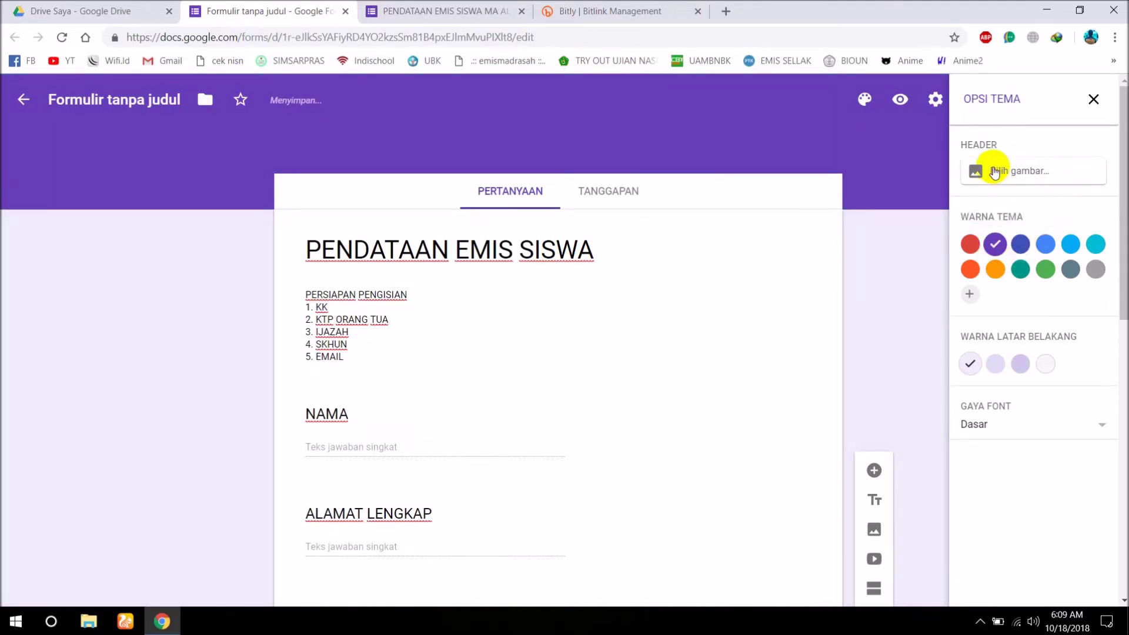
pyautogui.click(988, 171)
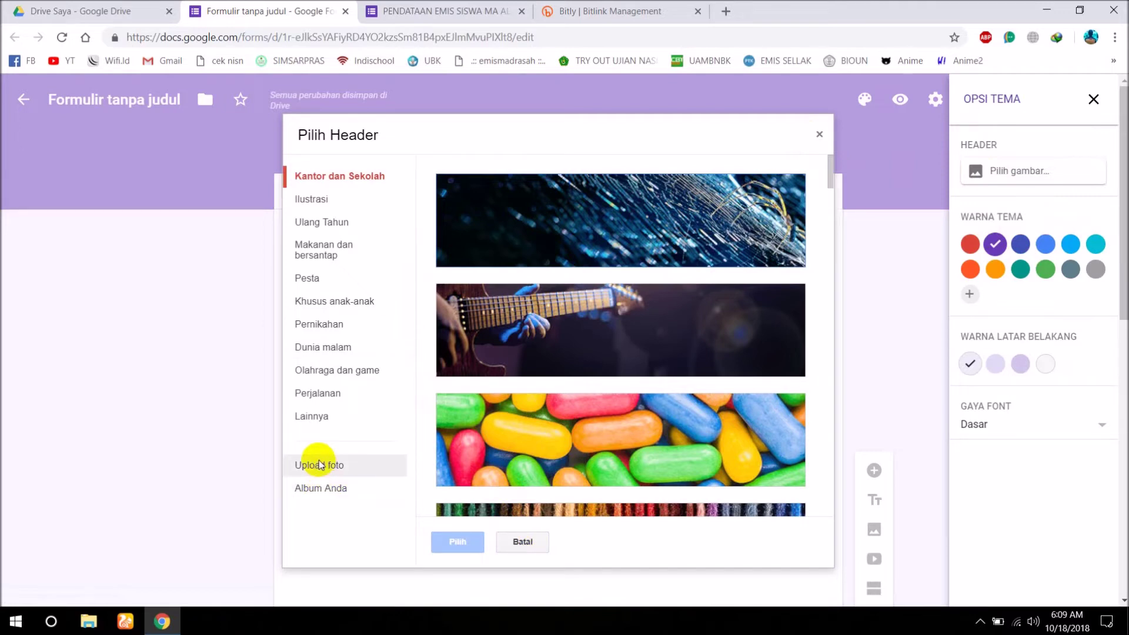
pyautogui.click(320, 466)
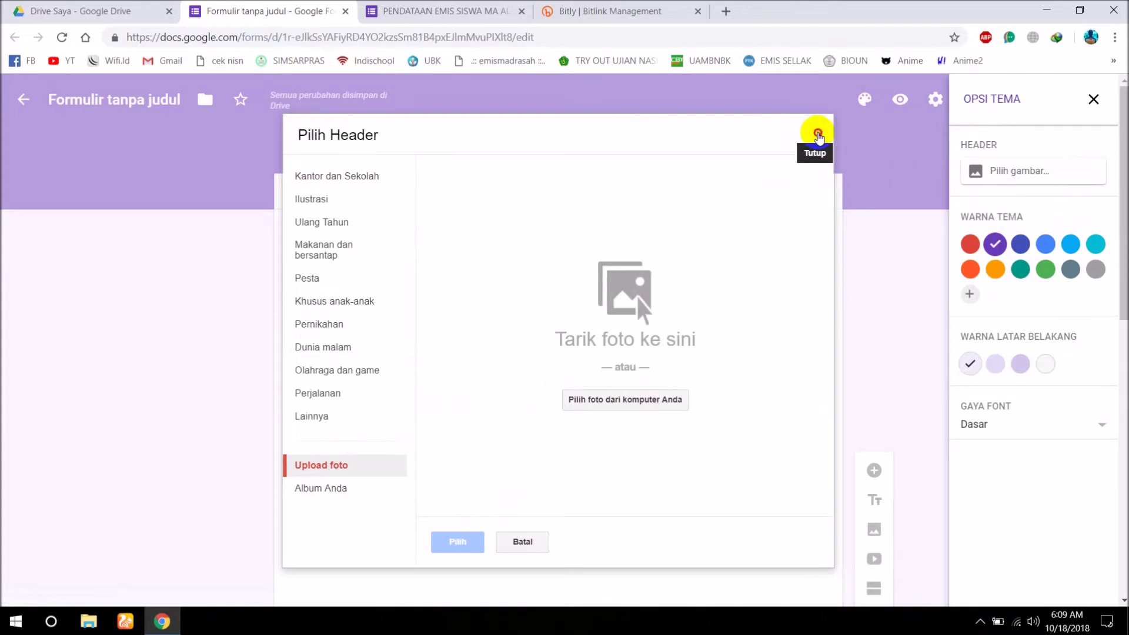
pyautogui.click(817, 136)
pyautogui.click(1093, 99)
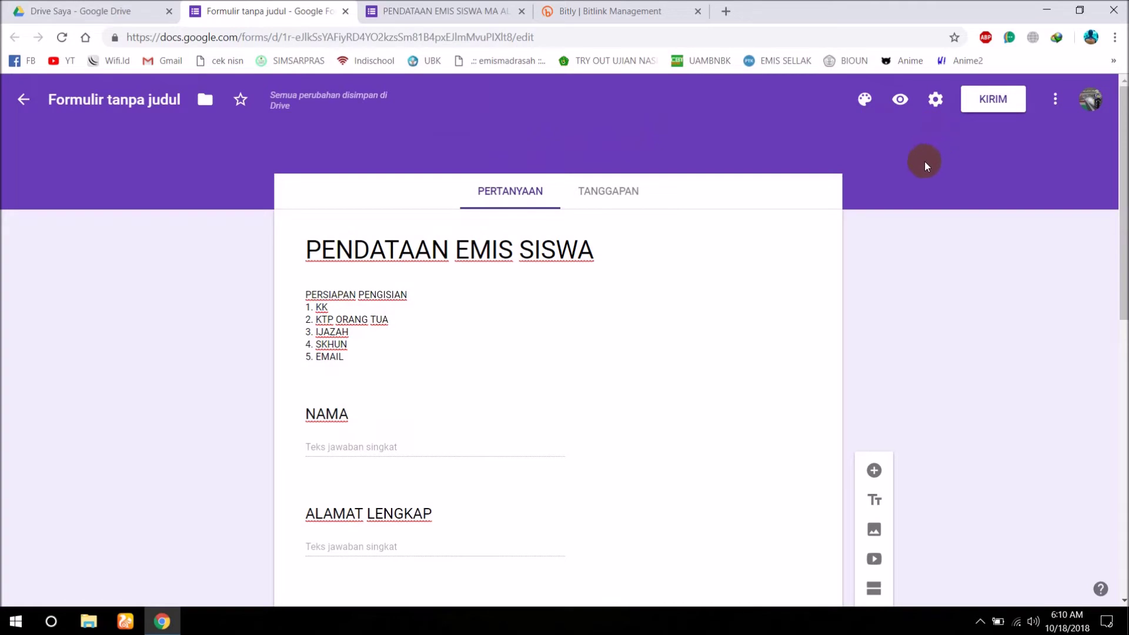
# Enable 'Batasi ke 1 tanggapan' in Settings, save, then switch to the PENDATAAN EMIS SISWA MA AL FIRDAUS tab.
pyautogui.click(936, 101)
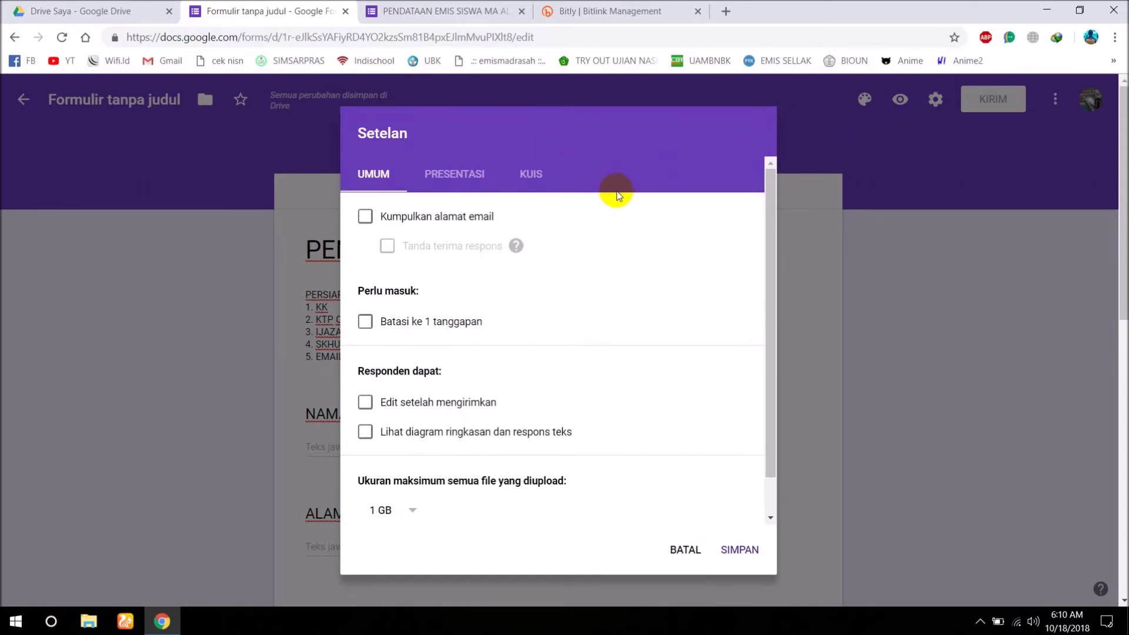
pyautogui.scroll(-2, 614, 193)
pyautogui.scroll(2, 613, 190)
pyautogui.moveTo(519, 255)
pyautogui.scroll(-1, 389, 242)
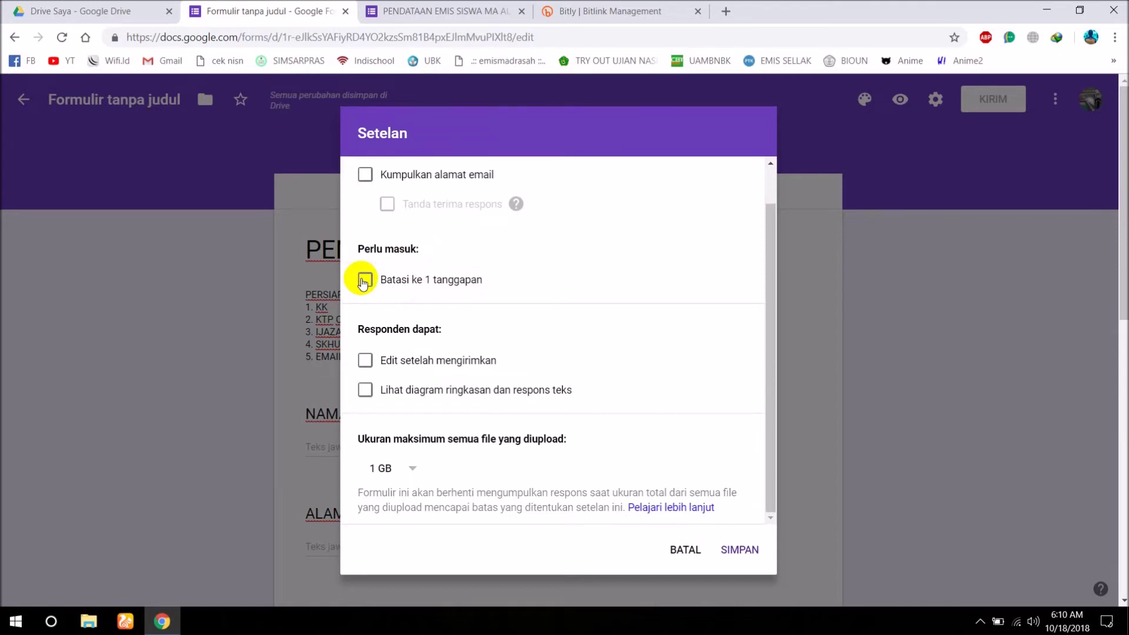
pyautogui.click(364, 280)
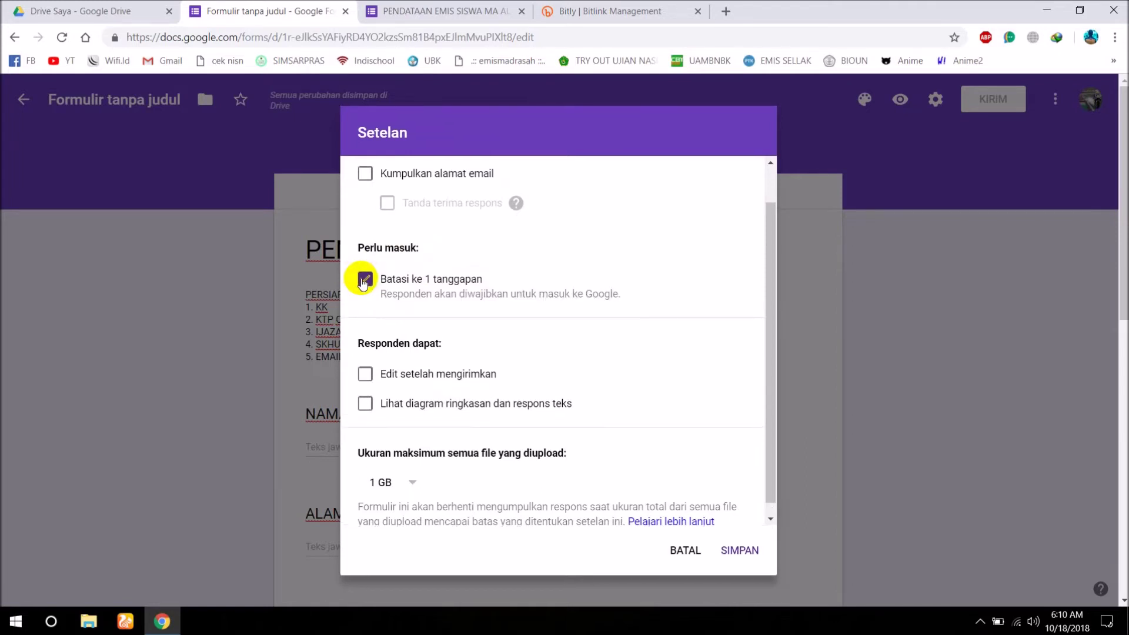
pyautogui.click(364, 281)
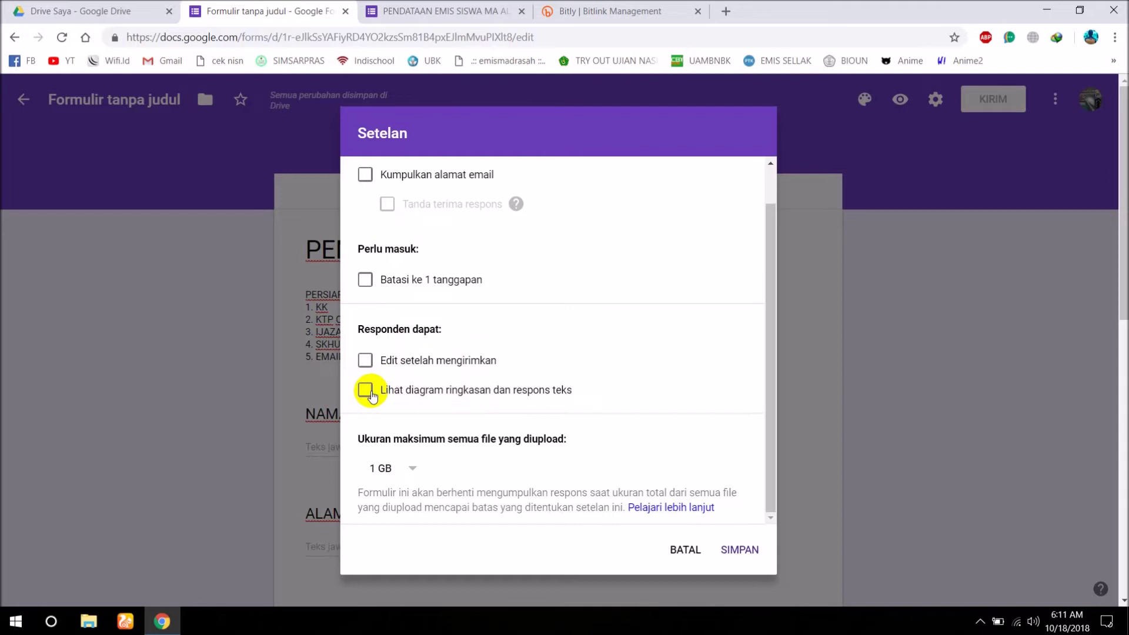
pyautogui.click(366, 279)
pyautogui.click(736, 550)
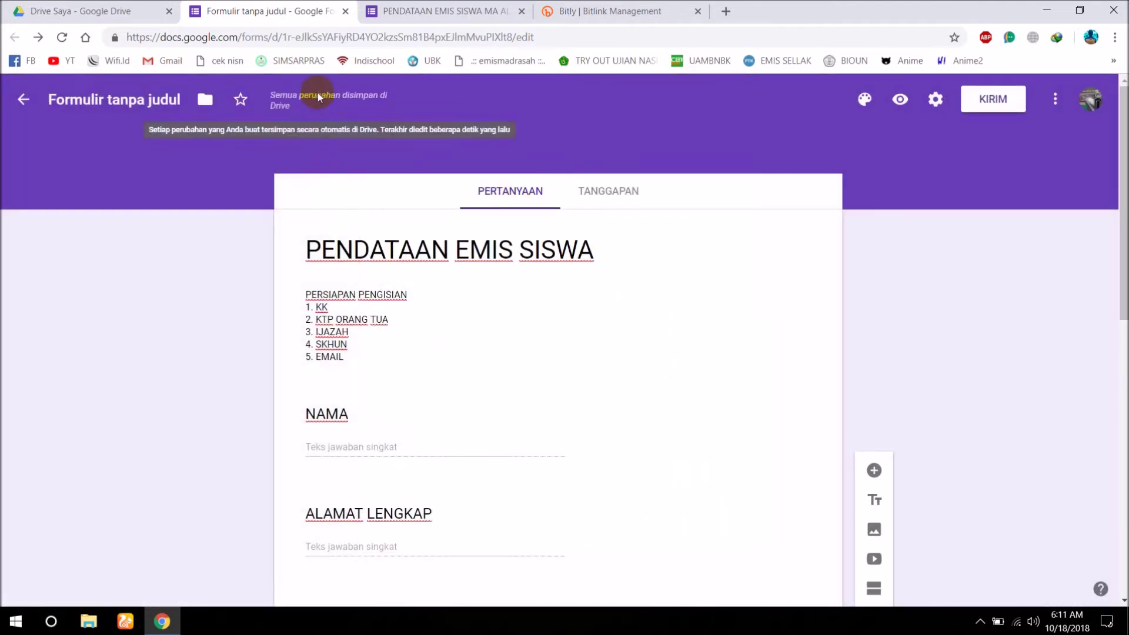
pyautogui.click(404, 12)
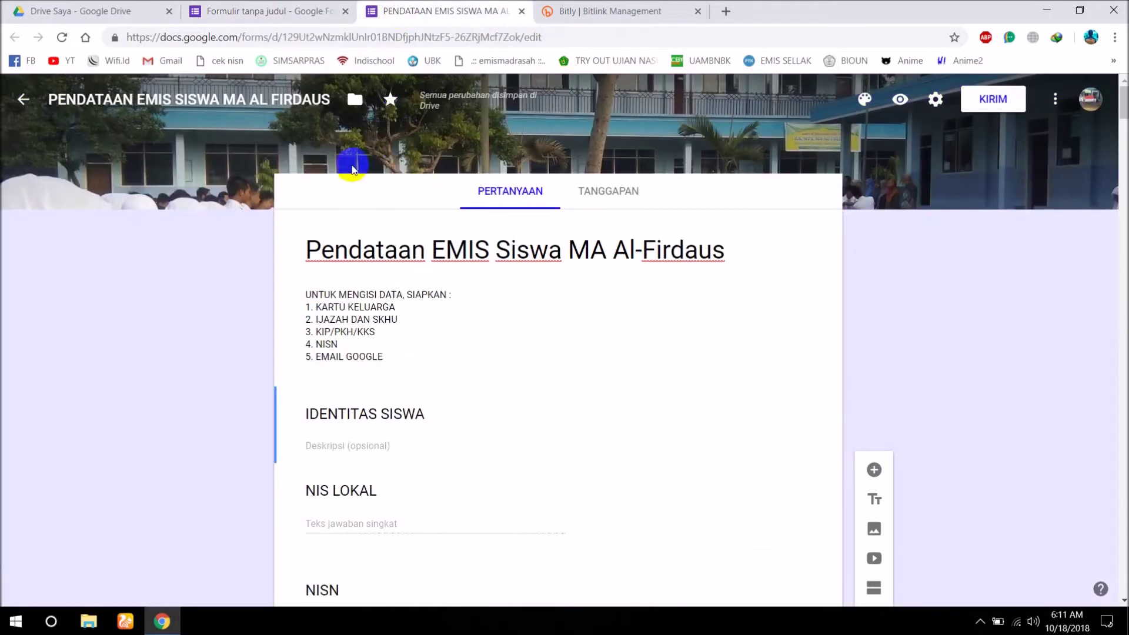
pyautogui.click(901, 106)
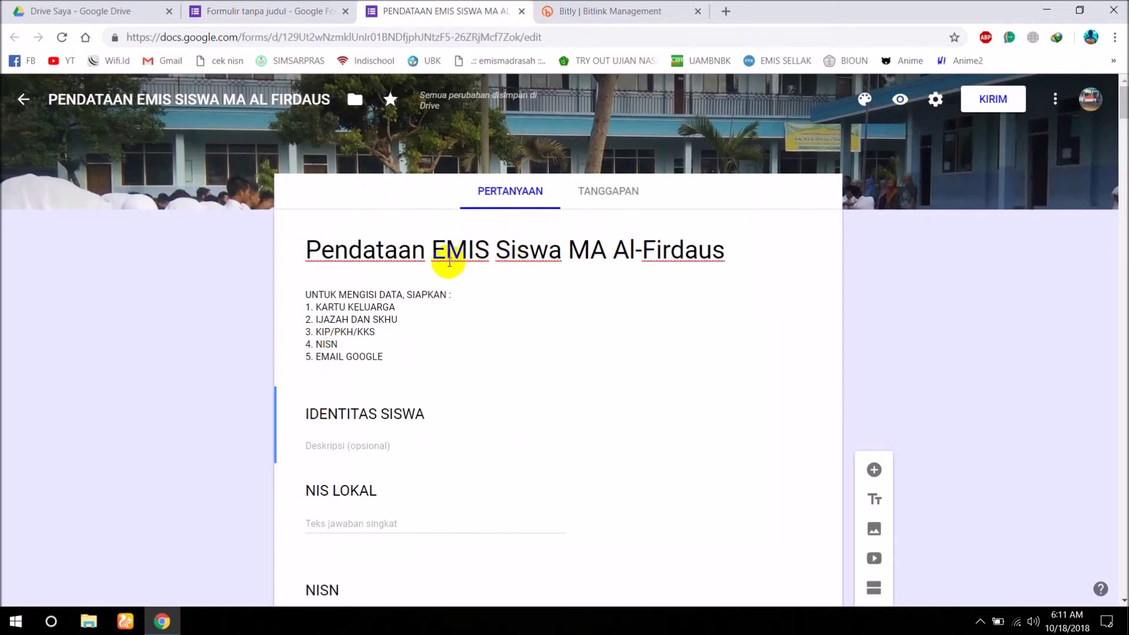
pyautogui.scroll(-1, 415, 266)
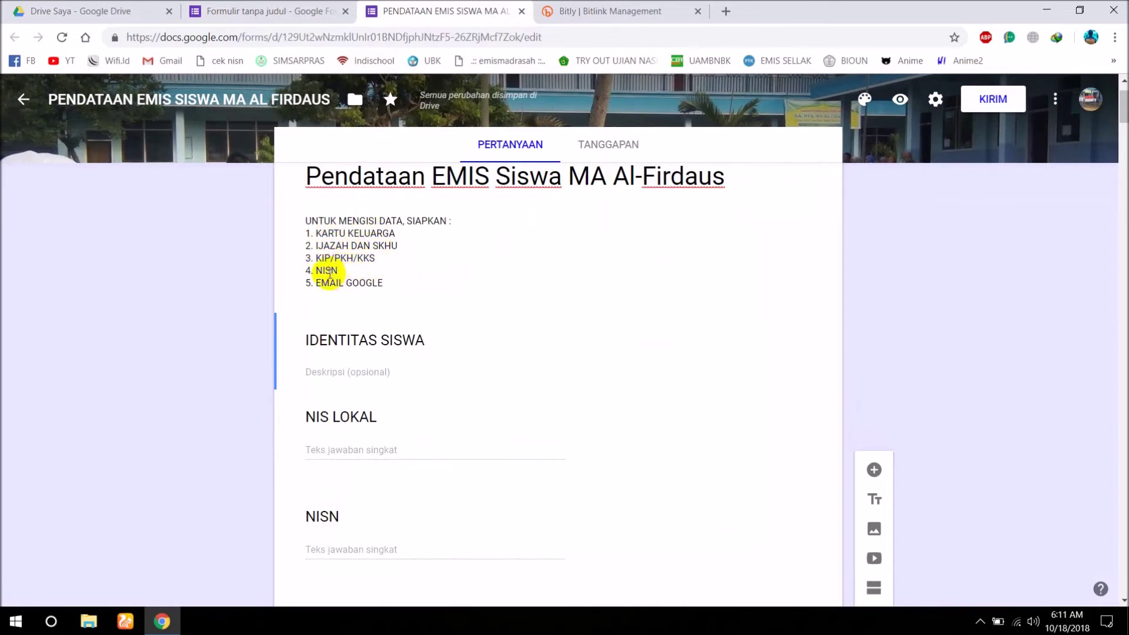
pyautogui.scroll(-1, 388, 308)
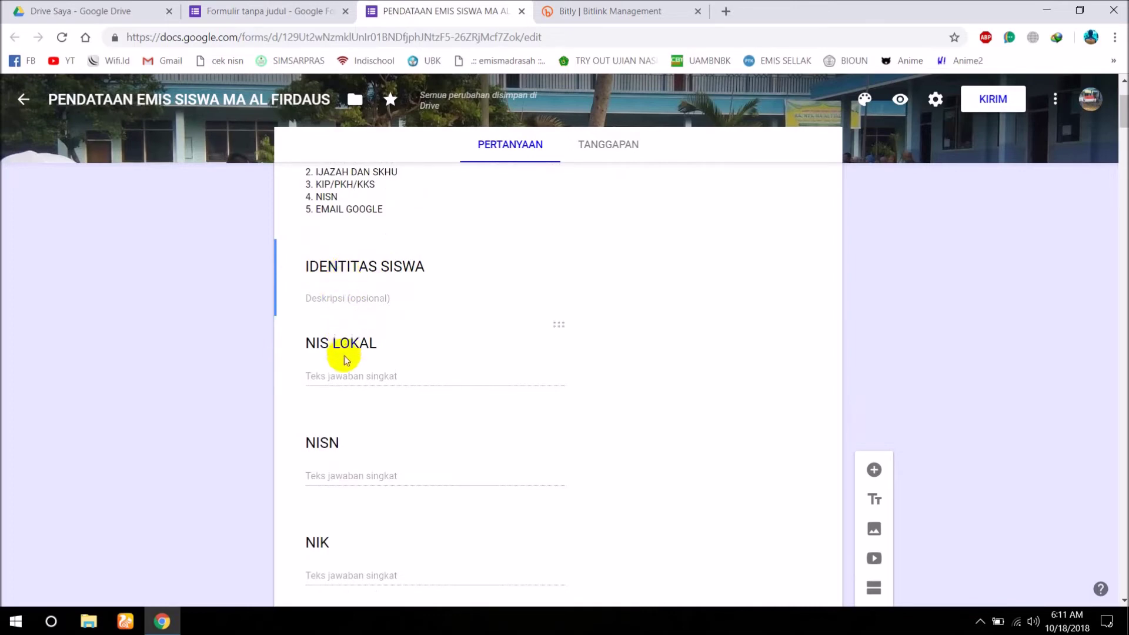
pyautogui.scroll(-3, 340, 376)
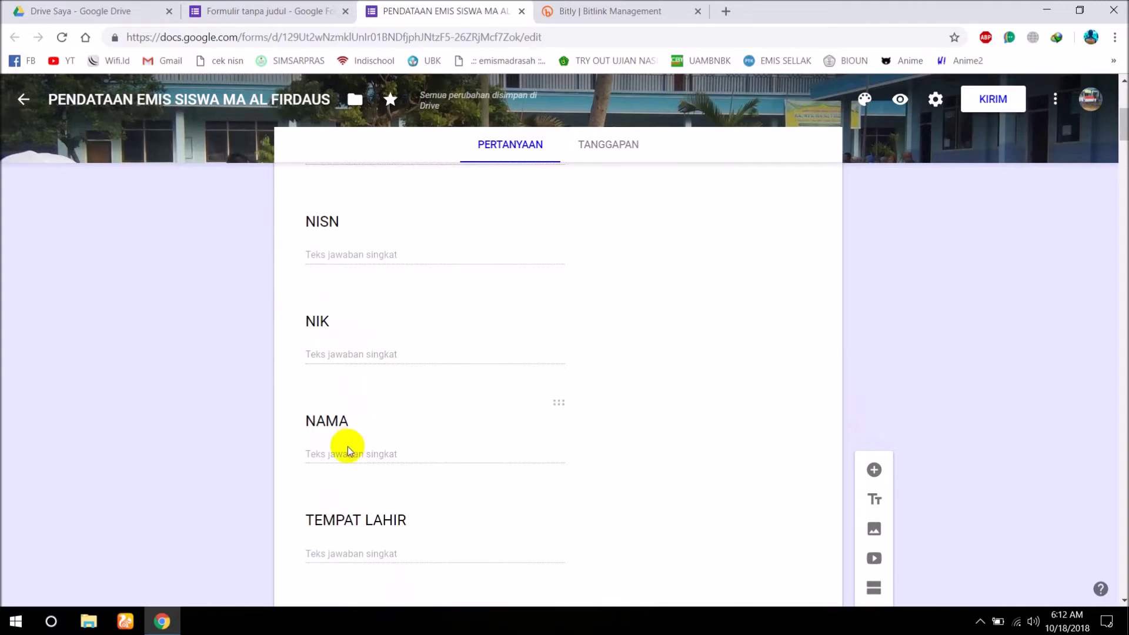
pyautogui.scroll(-2, 348, 446)
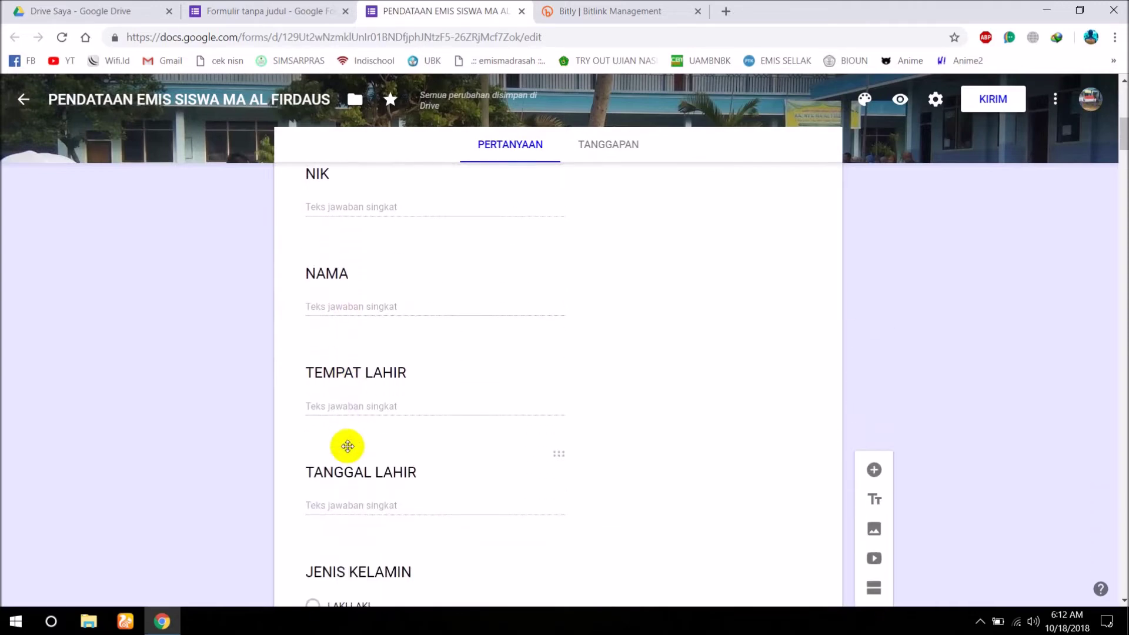
pyautogui.scroll(6, 337, 411)
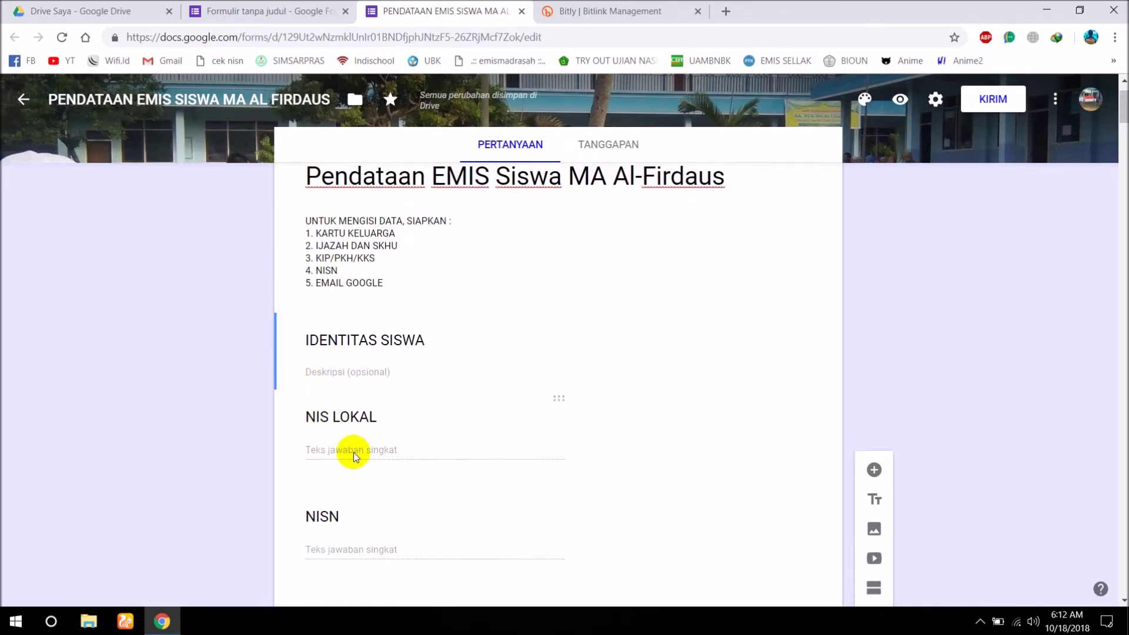
pyautogui.scroll(-2, 354, 453)
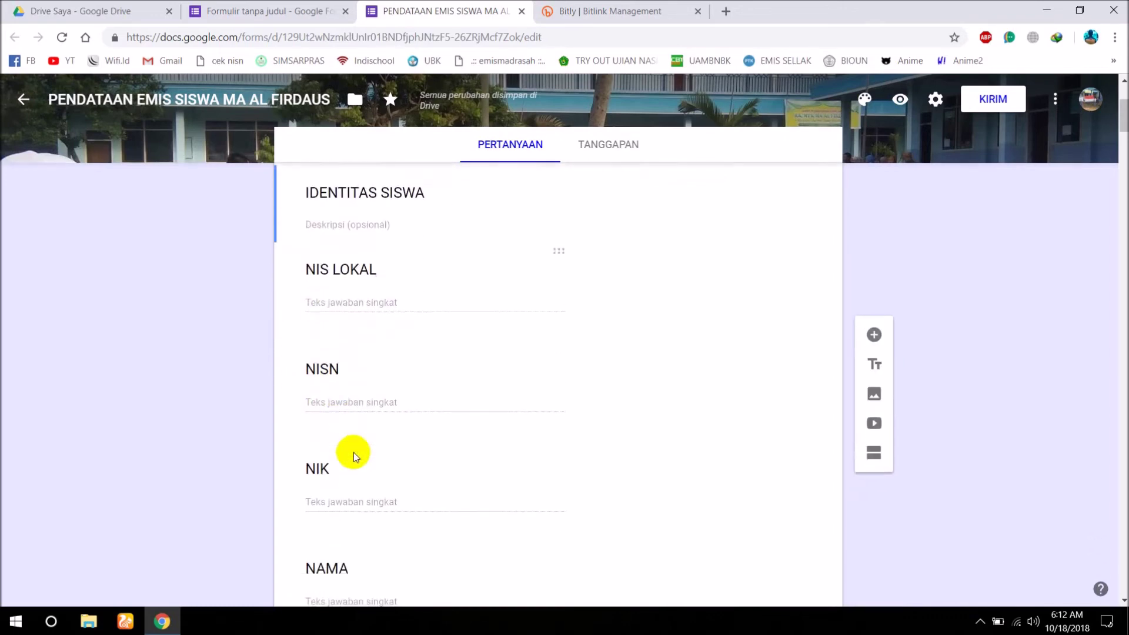
pyautogui.scroll(-5, 353, 446)
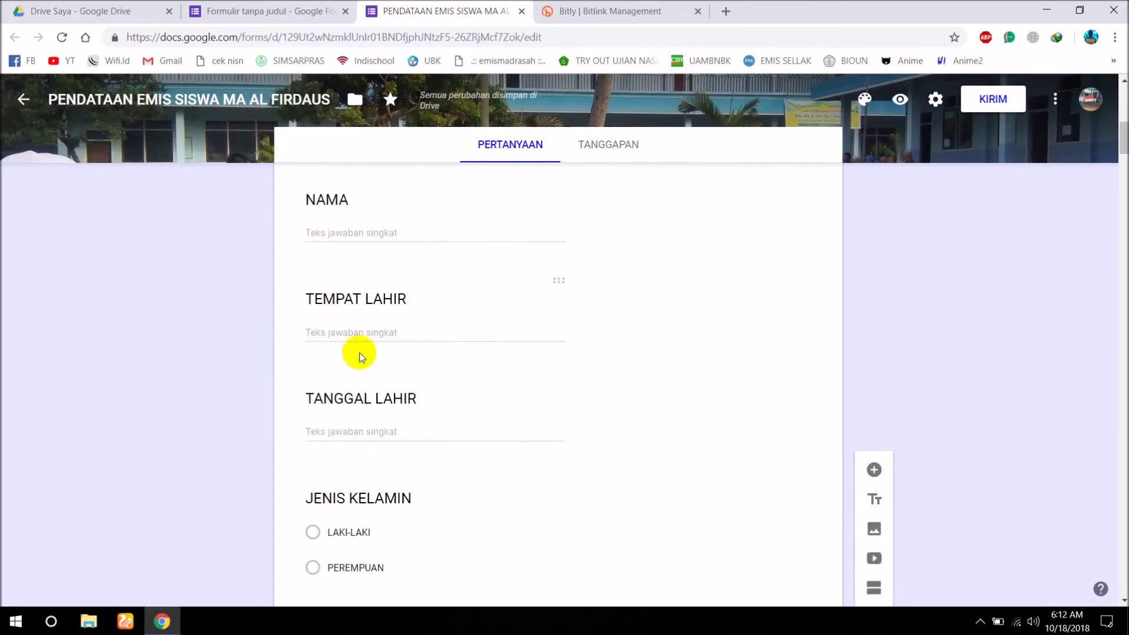
pyautogui.scroll(-4, 349, 455)
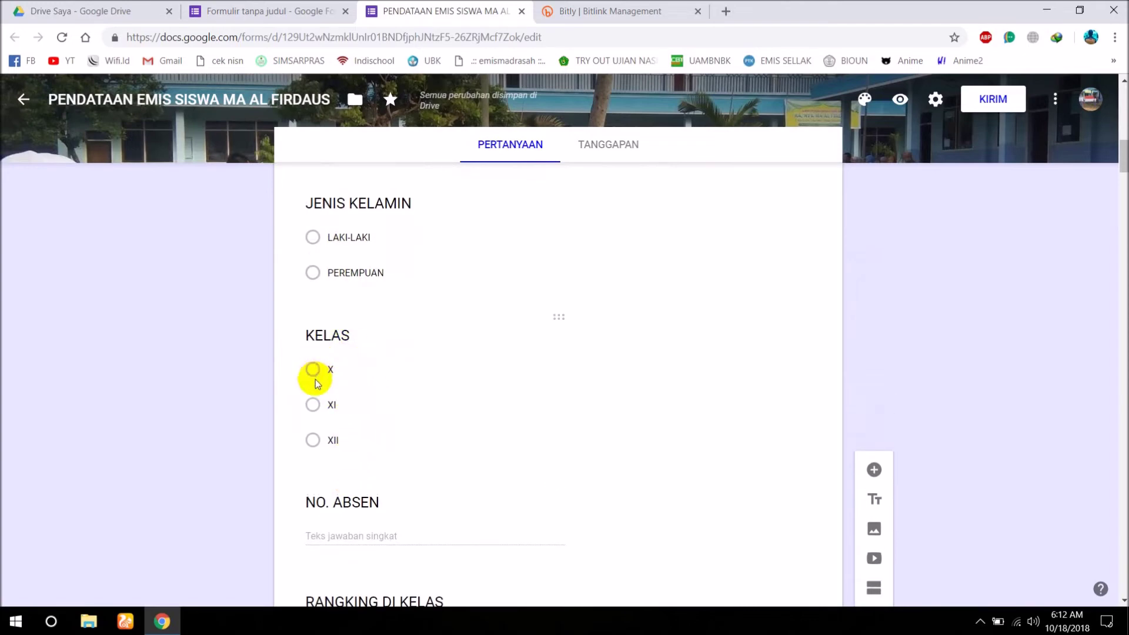
pyautogui.scroll(-2, 412, 417)
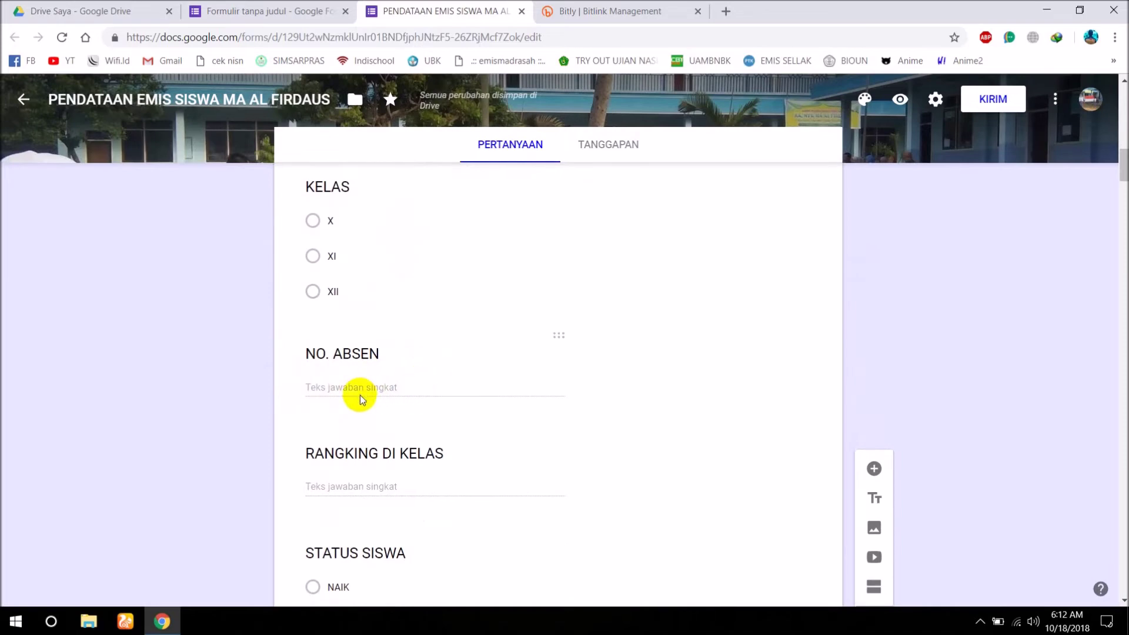
pyautogui.scroll(-2, 359, 395)
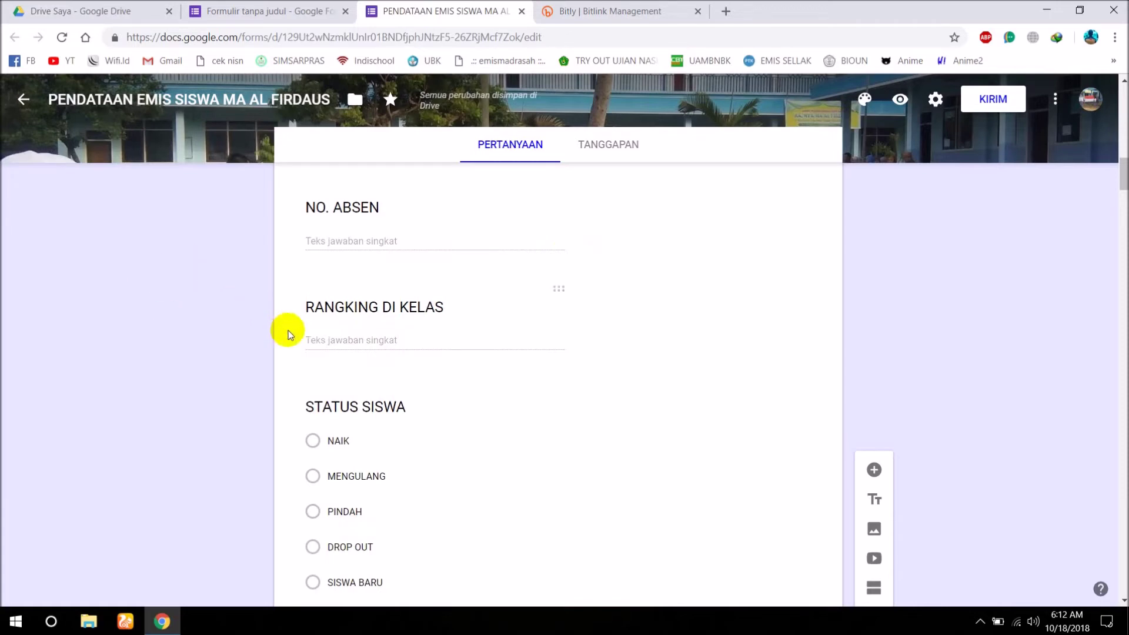
pyautogui.scroll(-2, 345, 394)
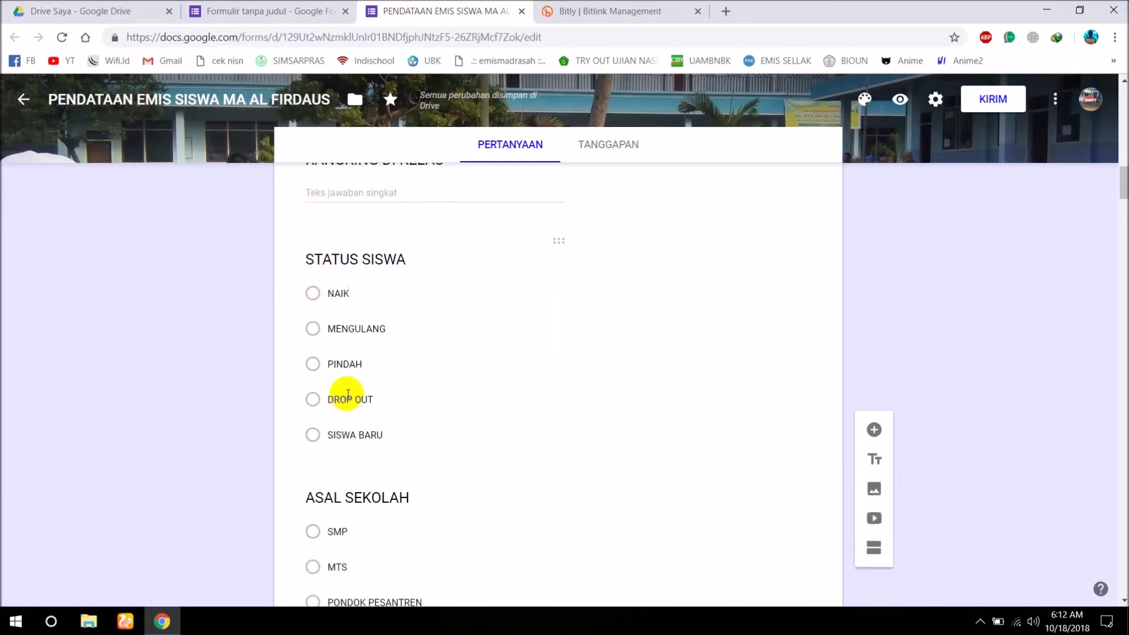
pyautogui.scroll(-3, 358, 436)
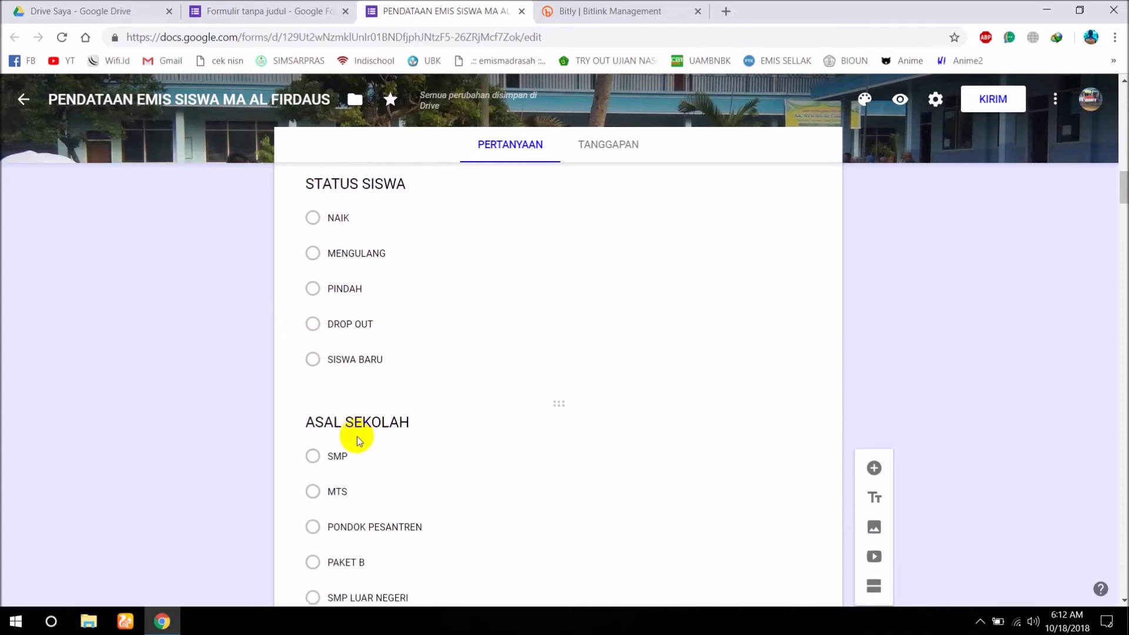
pyautogui.scroll(-3, 365, 455)
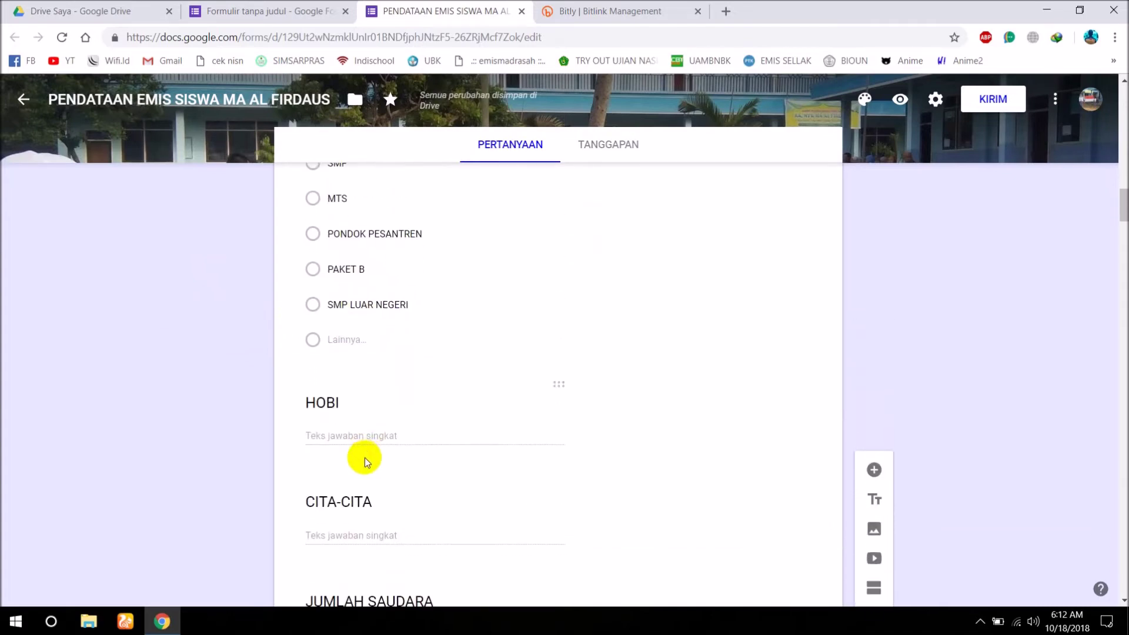
pyautogui.scroll(-3, 364, 458)
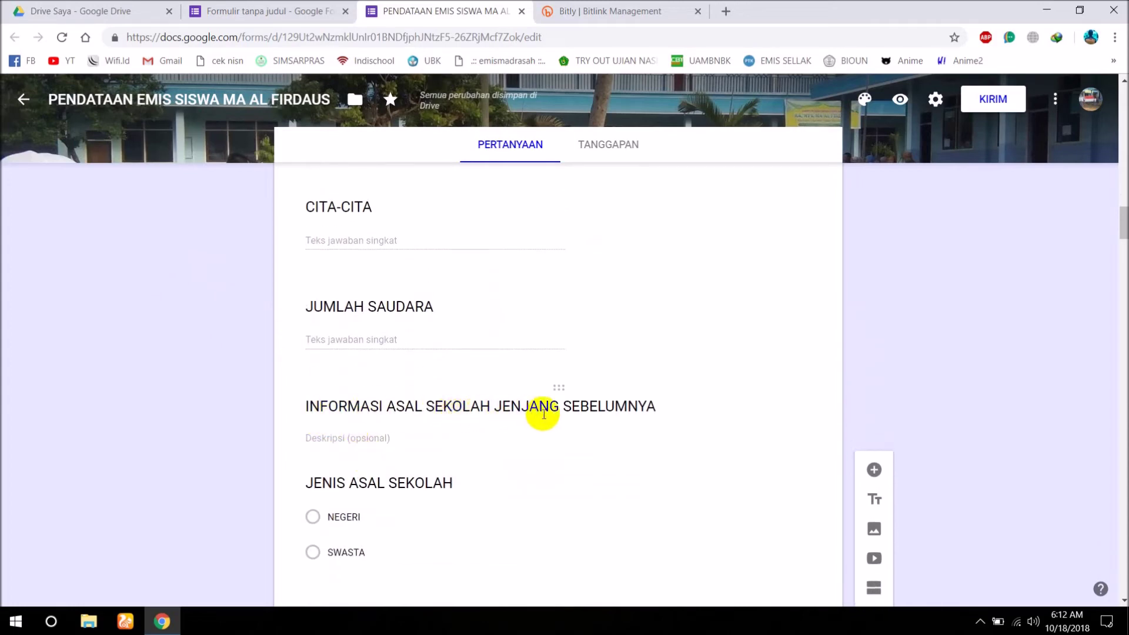
pyautogui.scroll(-1, 357, 469)
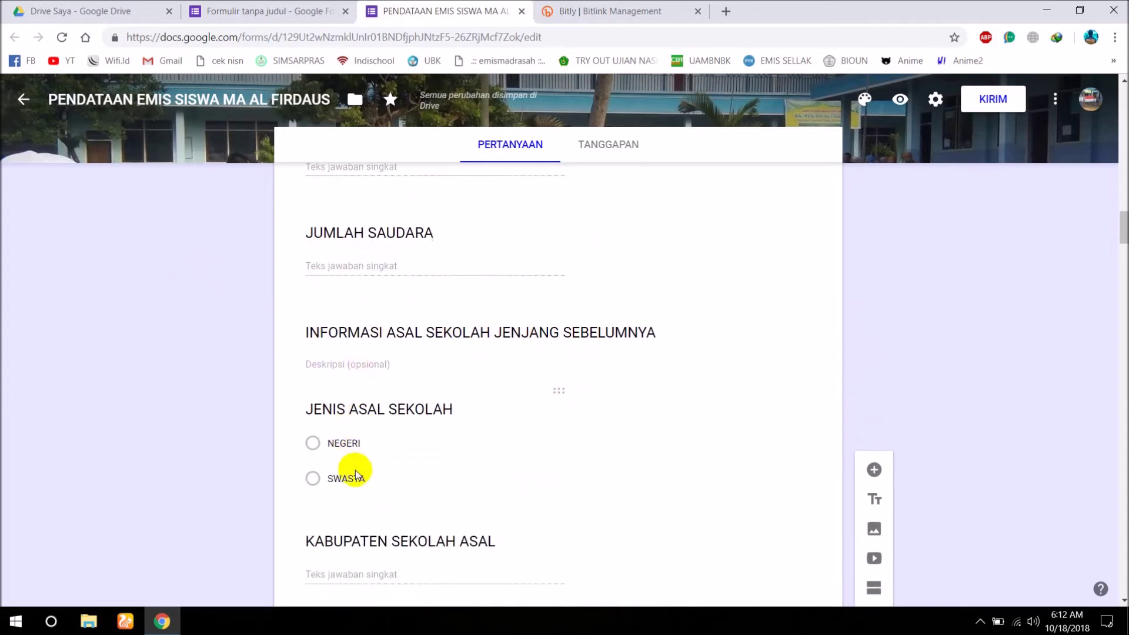
pyautogui.scroll(-1, 449, 441)
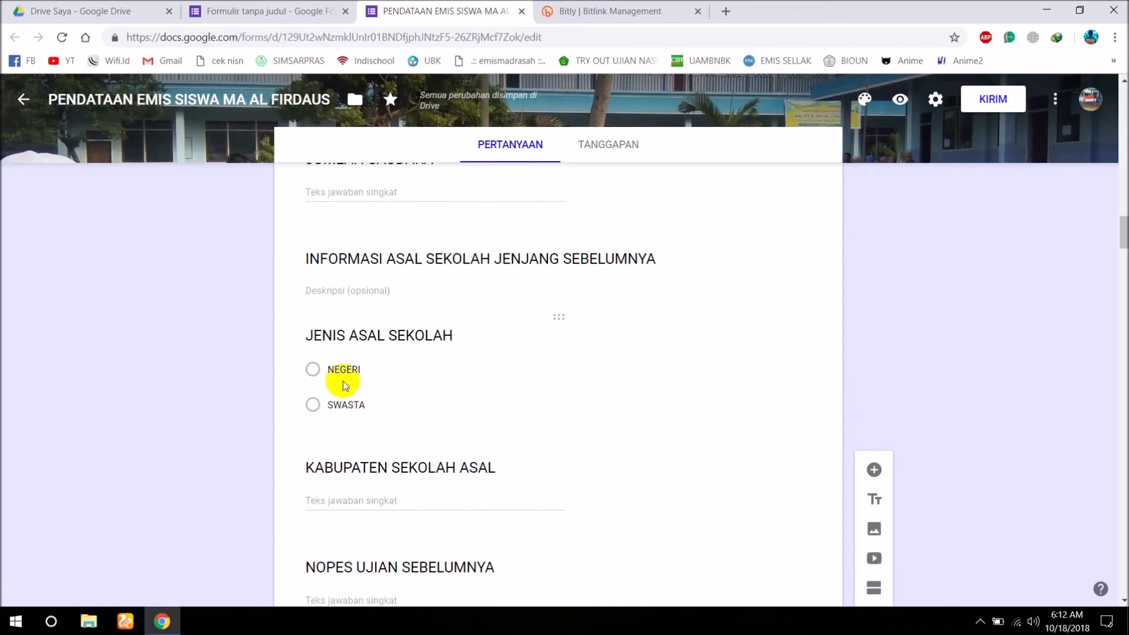
pyautogui.scroll(-1, 372, 448)
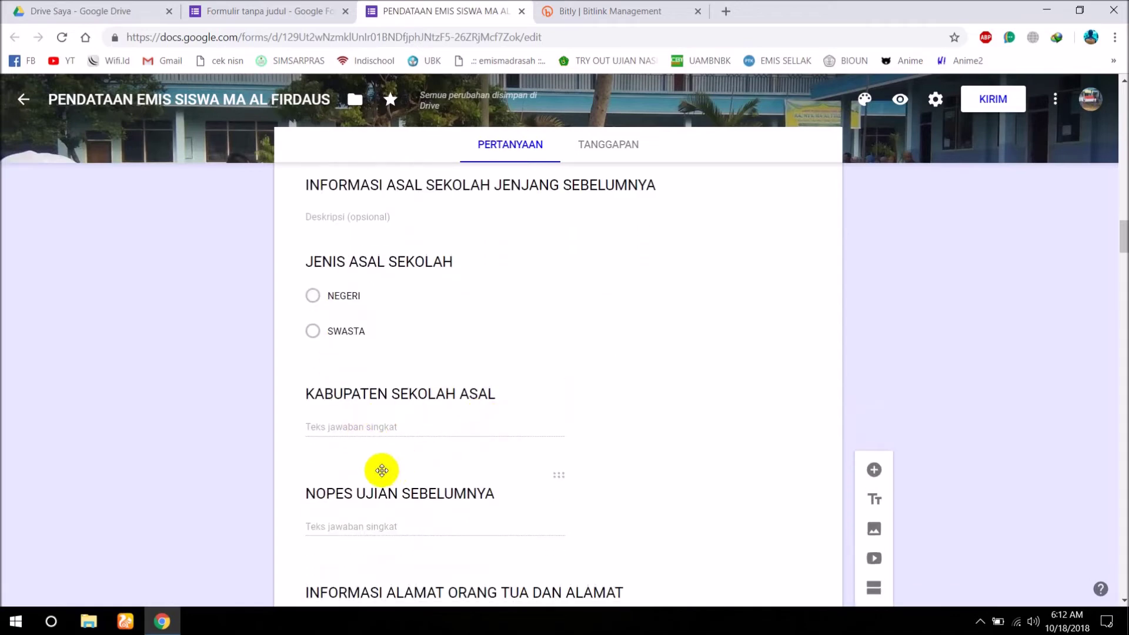
pyautogui.scroll(-1, 378, 469)
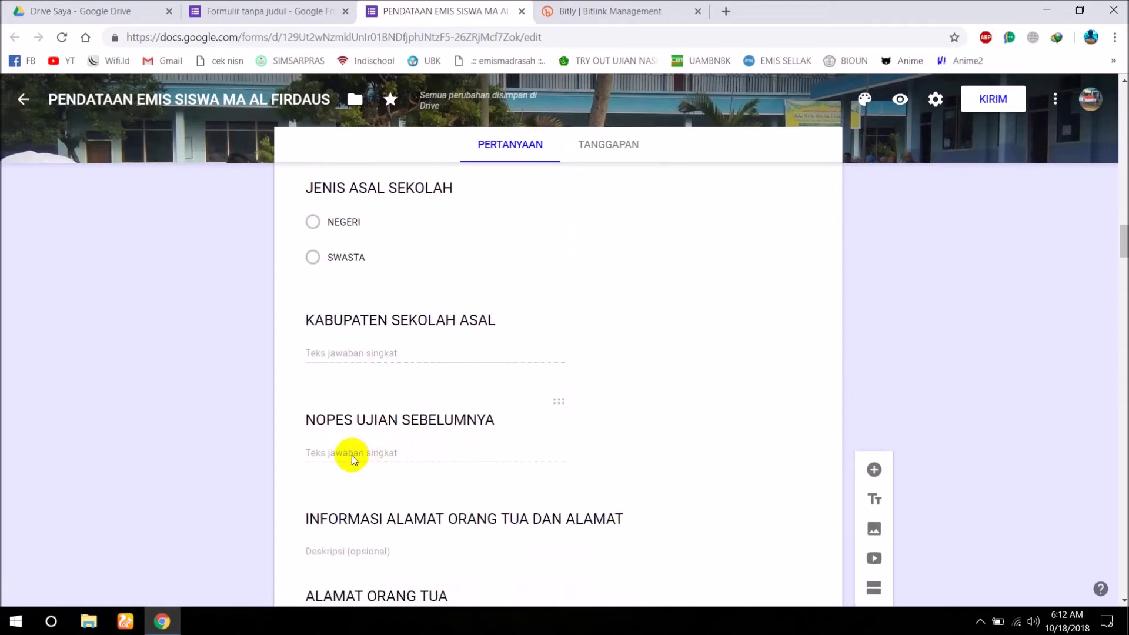
pyautogui.scroll(-2, 382, 465)
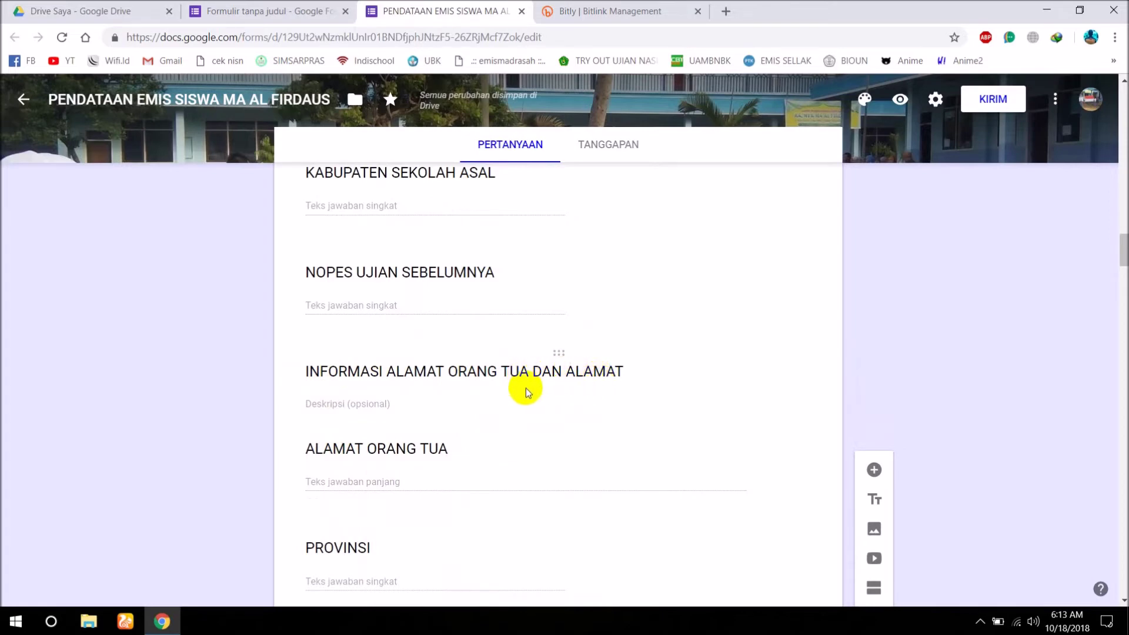
pyautogui.scroll(-1, 450, 404)
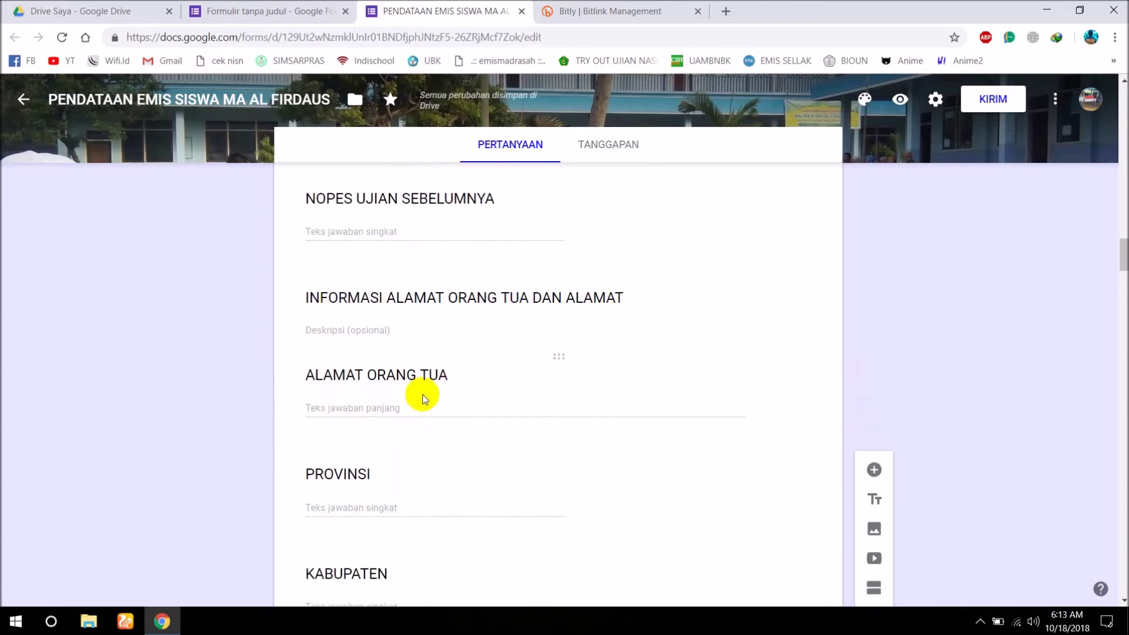
pyautogui.scroll(-3, 396, 399)
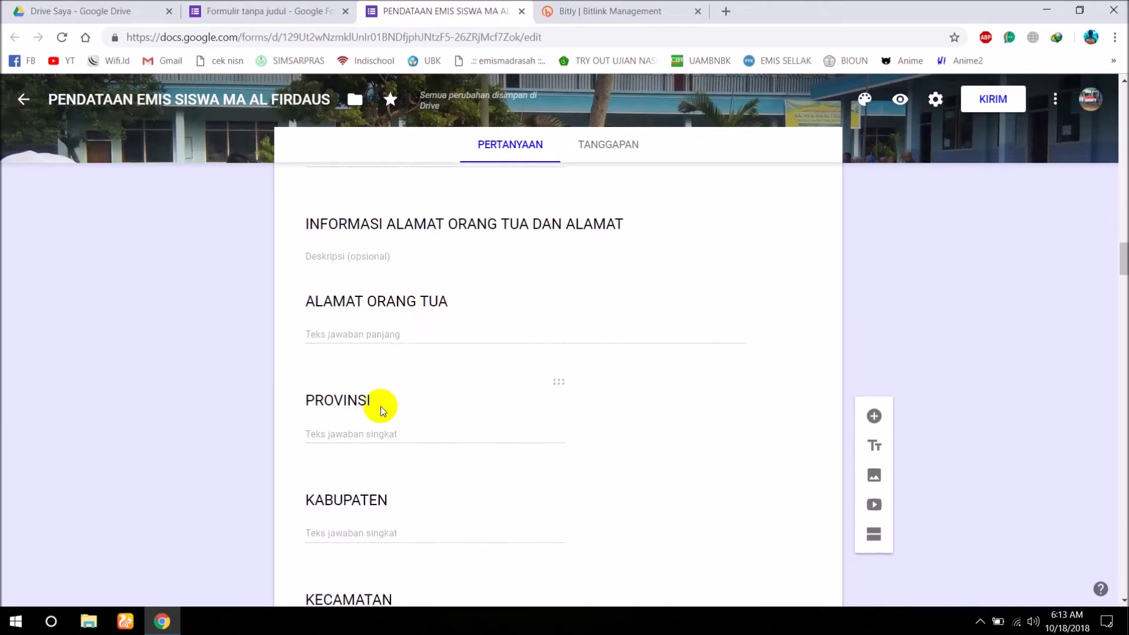
pyautogui.scroll(-4, 375, 410)
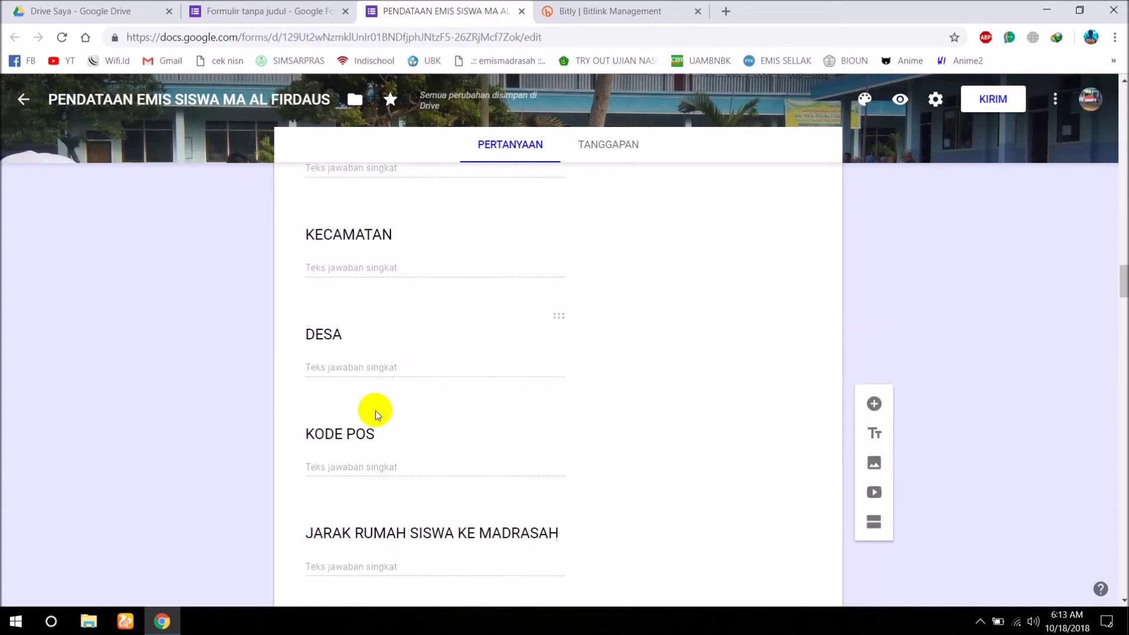
pyautogui.scroll(-1, 375, 410)
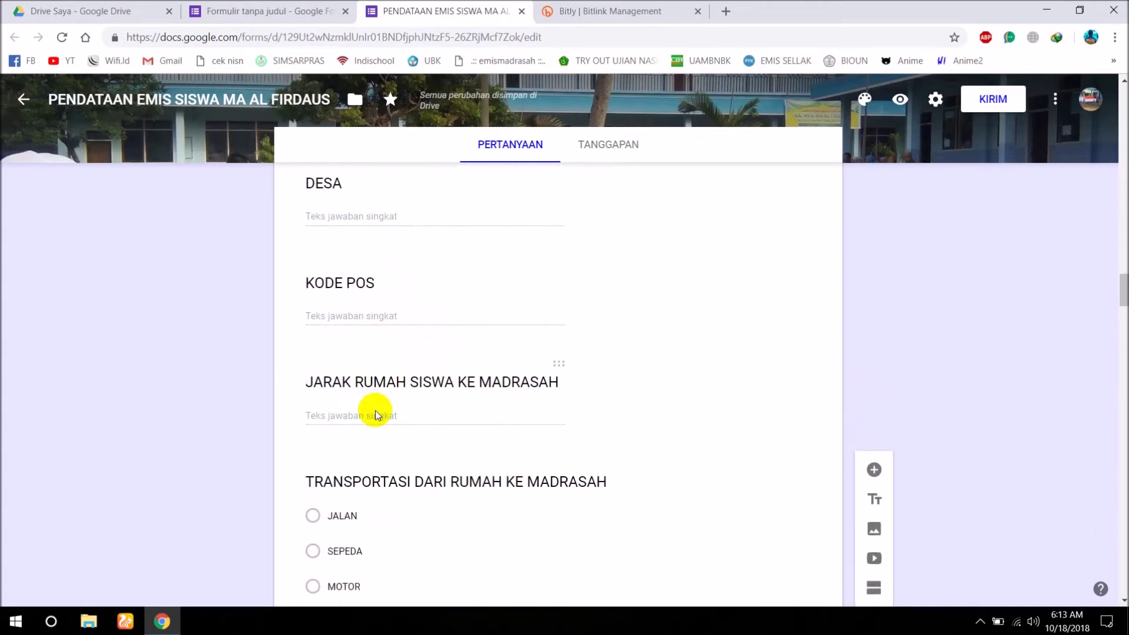
pyautogui.scroll(-2, 375, 411)
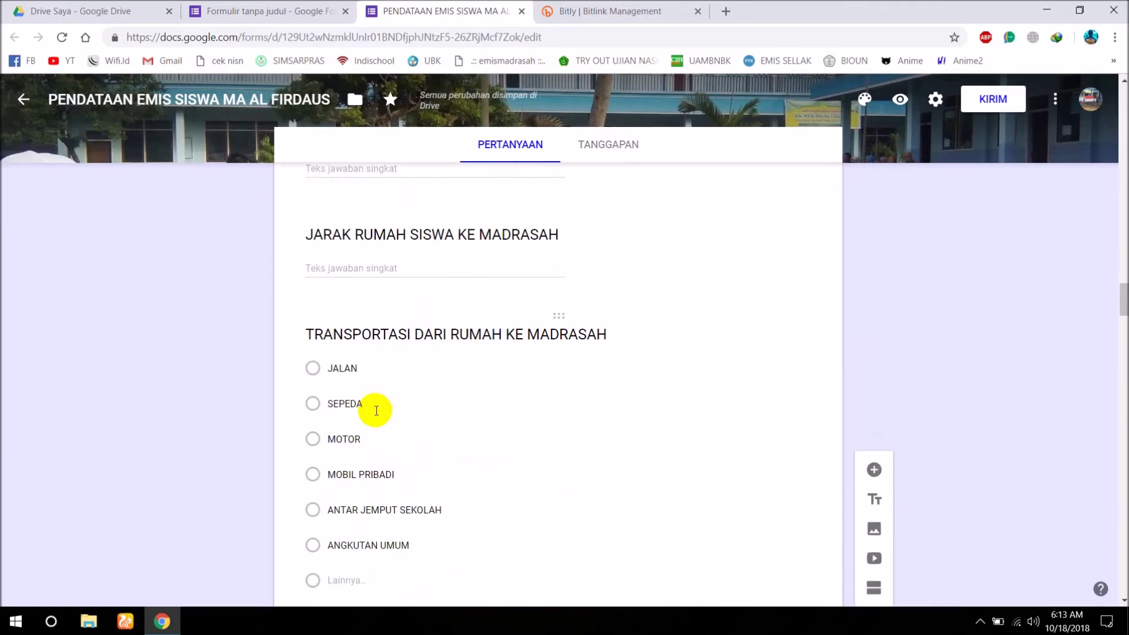
pyautogui.scroll(-3, 375, 410)
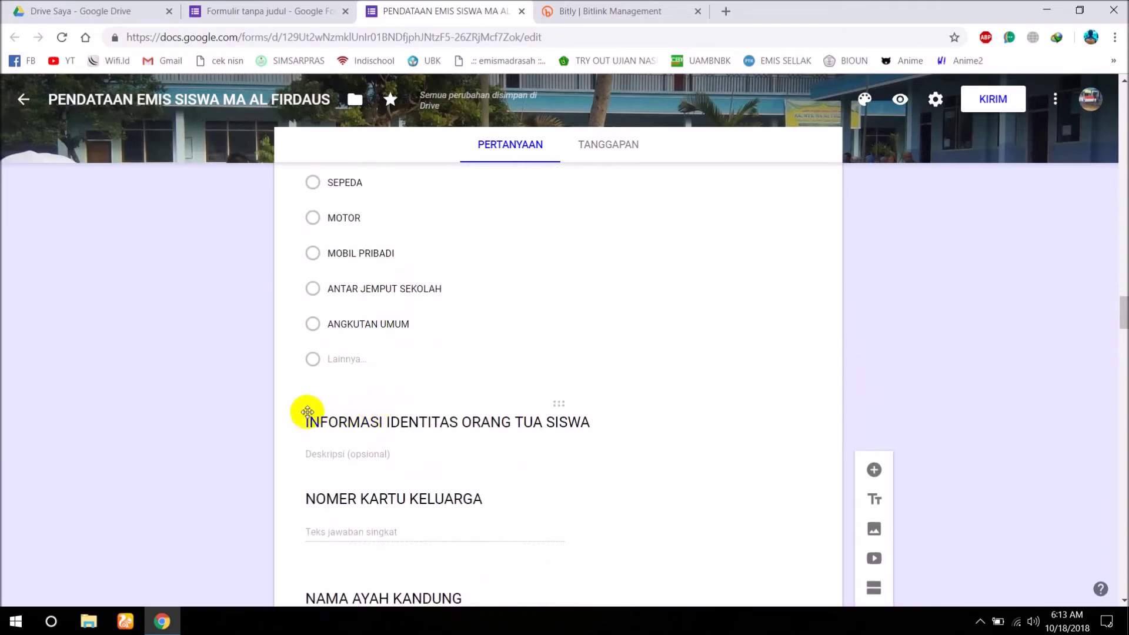
pyautogui.scroll(-2, 424, 441)
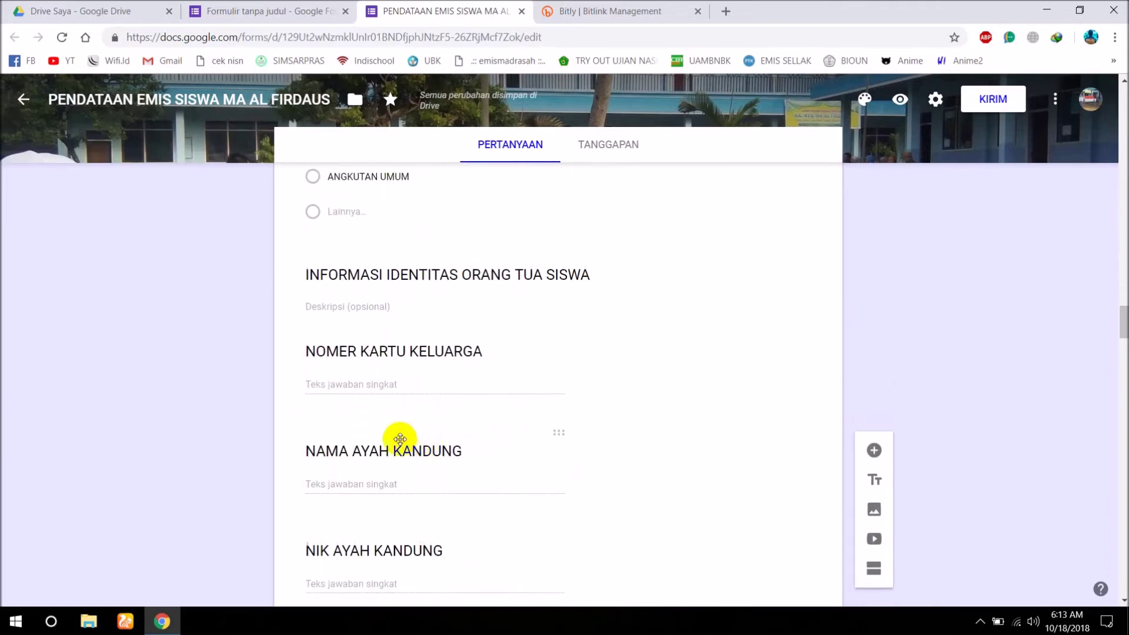
pyautogui.scroll(-1, 372, 423)
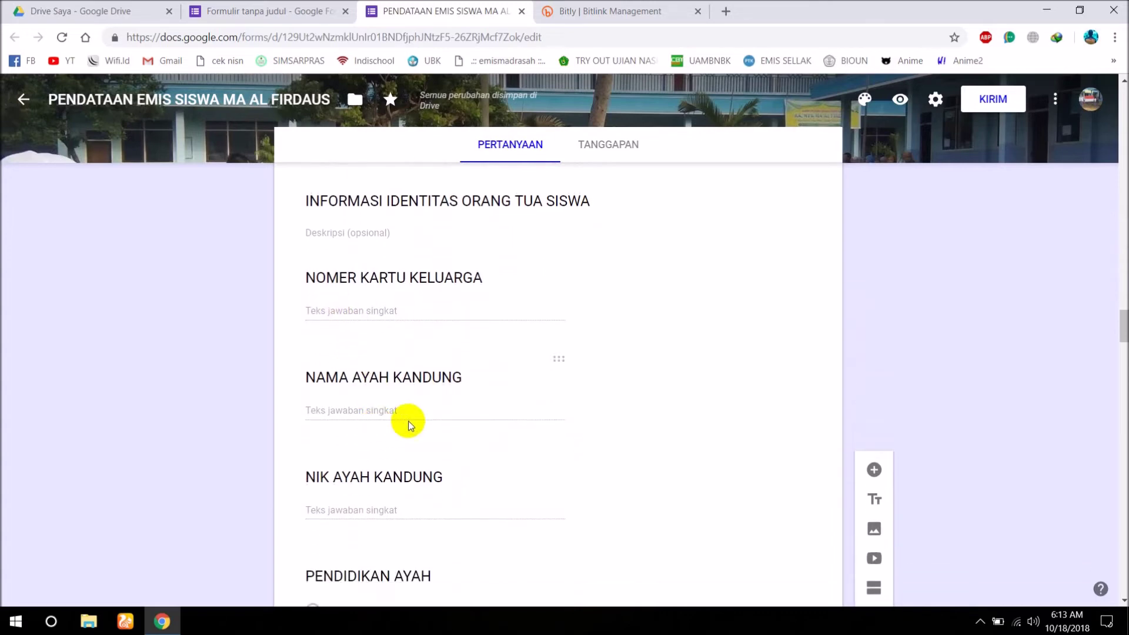
pyautogui.scroll(-3, 378, 470)
pyautogui.scroll(-6, 377, 474)
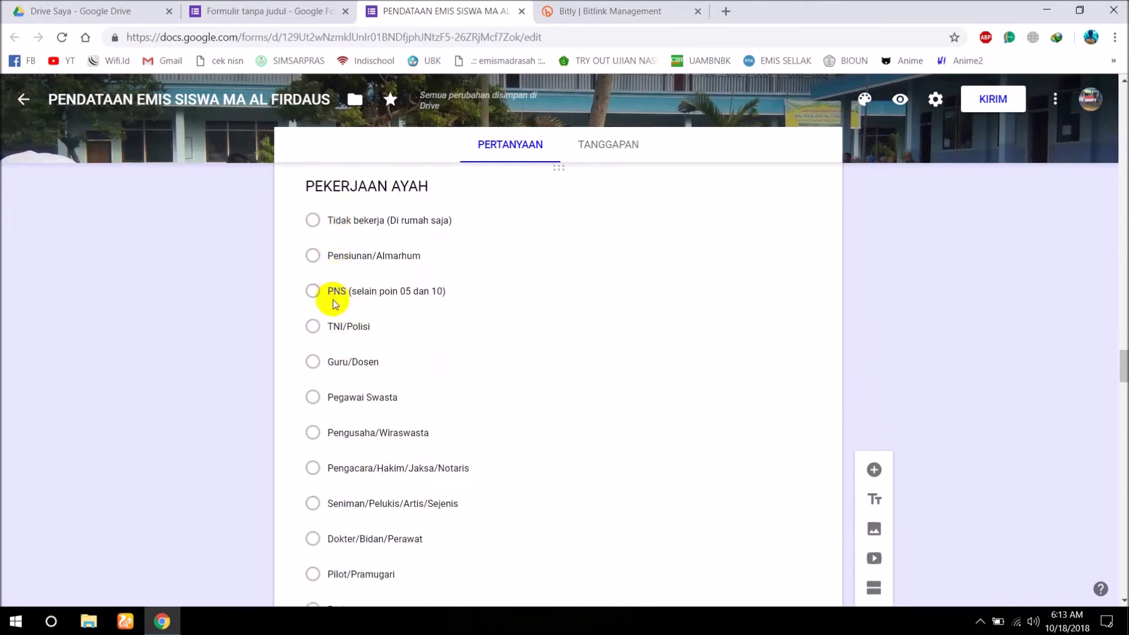
pyautogui.scroll(-2, 337, 458)
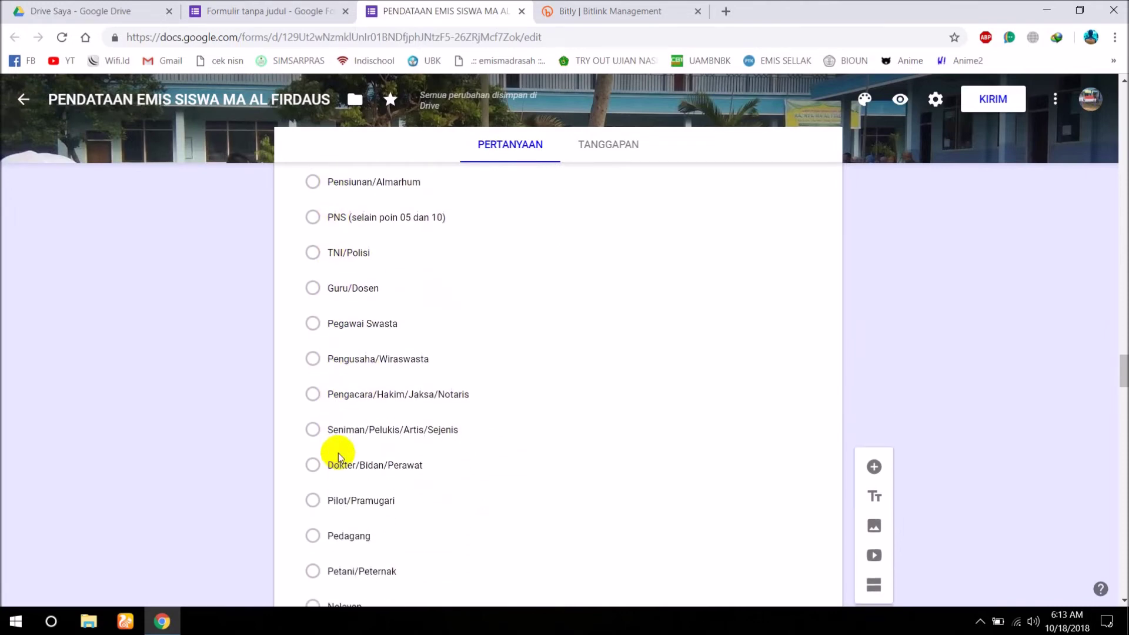
pyautogui.scroll(-7, 338, 456)
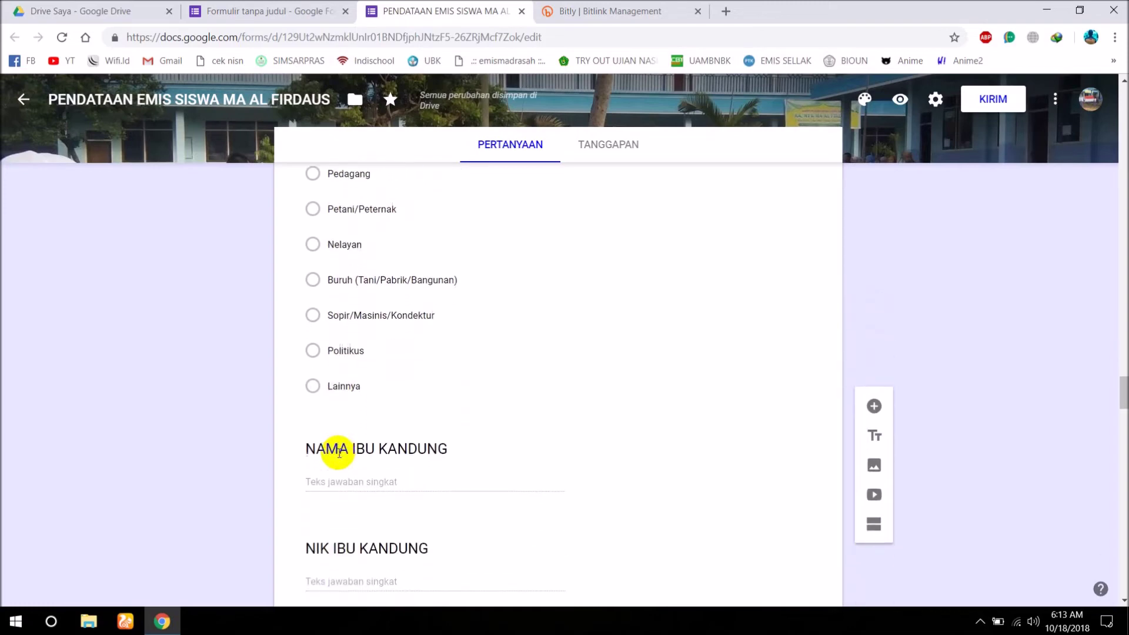
pyautogui.scroll(-9, 338, 454)
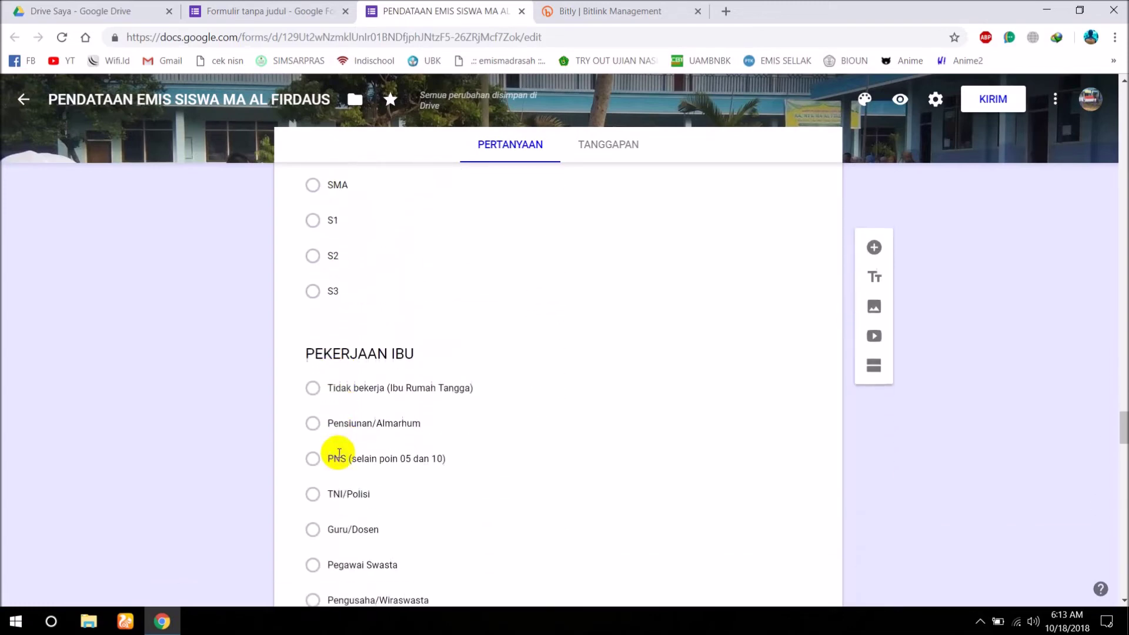
pyautogui.scroll(-9, 338, 456)
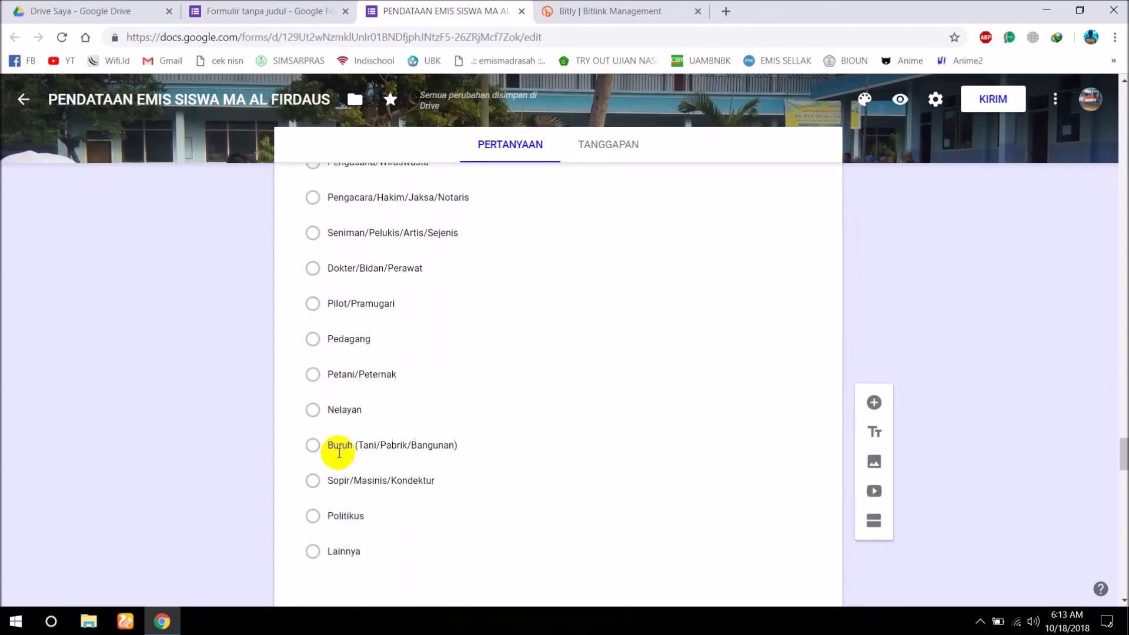
pyautogui.scroll(-4, 338, 457)
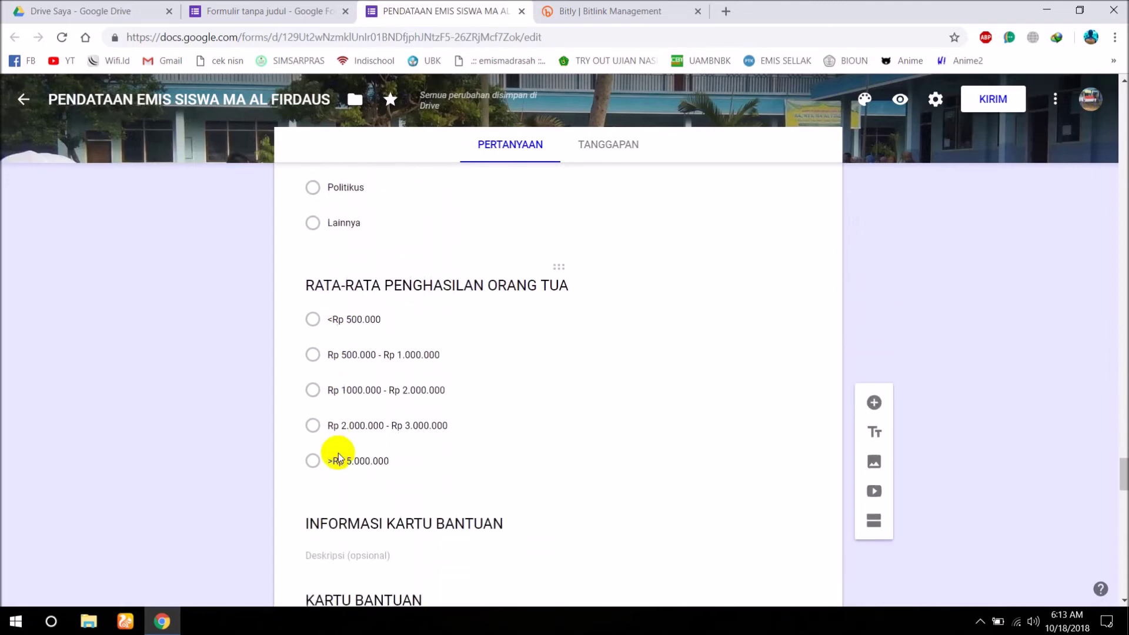
pyautogui.scroll(-1, 339, 452)
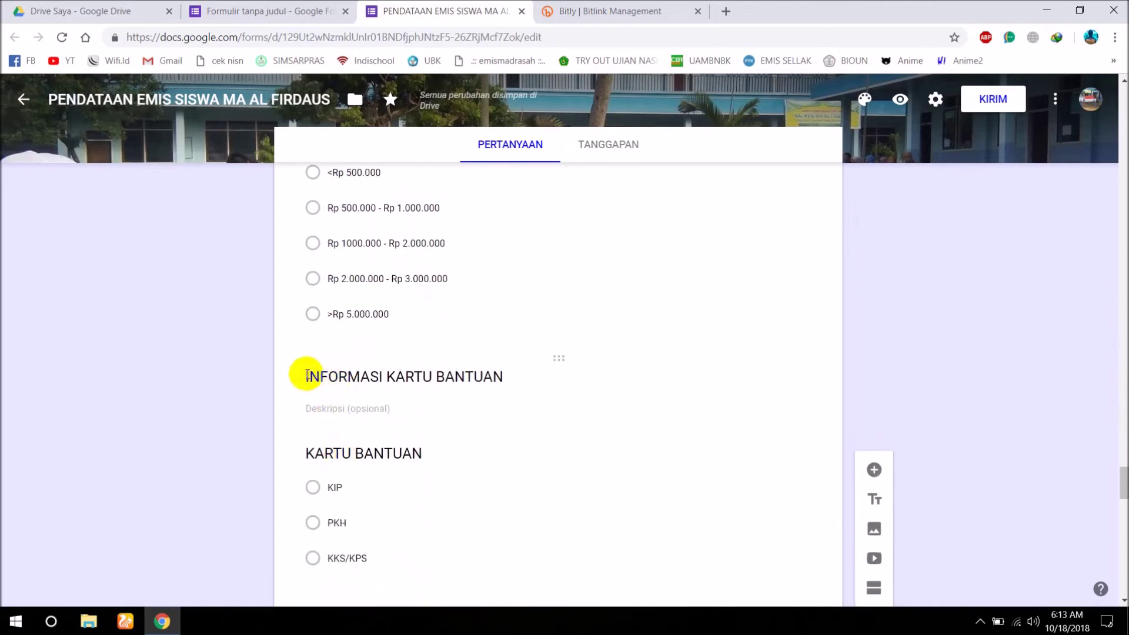
pyautogui.scroll(-2, 370, 403)
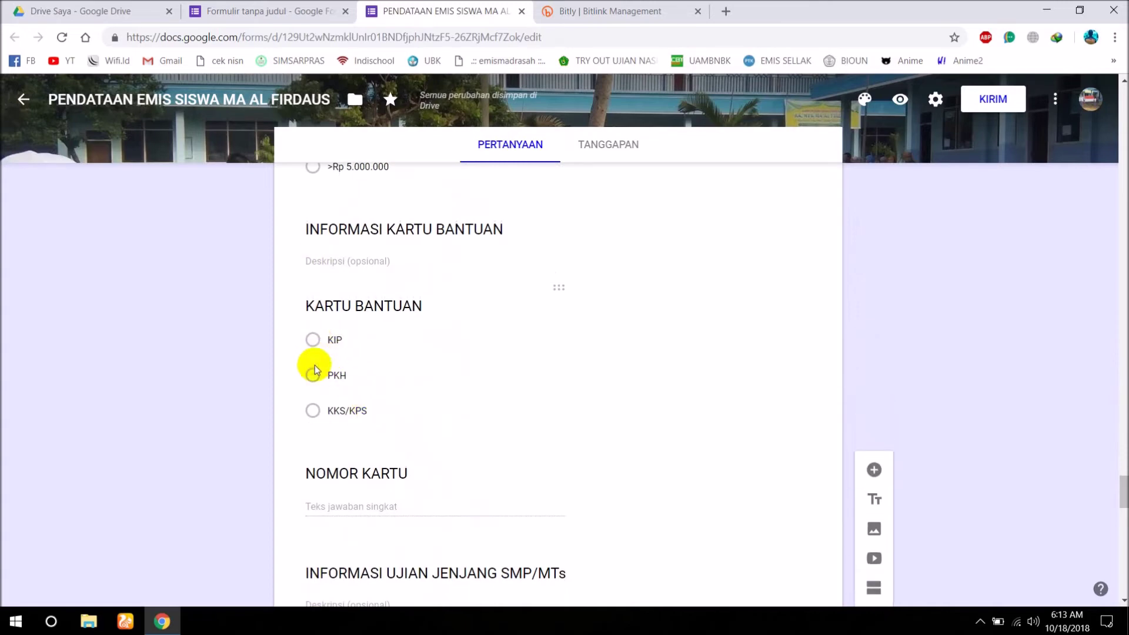
pyautogui.scroll(-1, 443, 396)
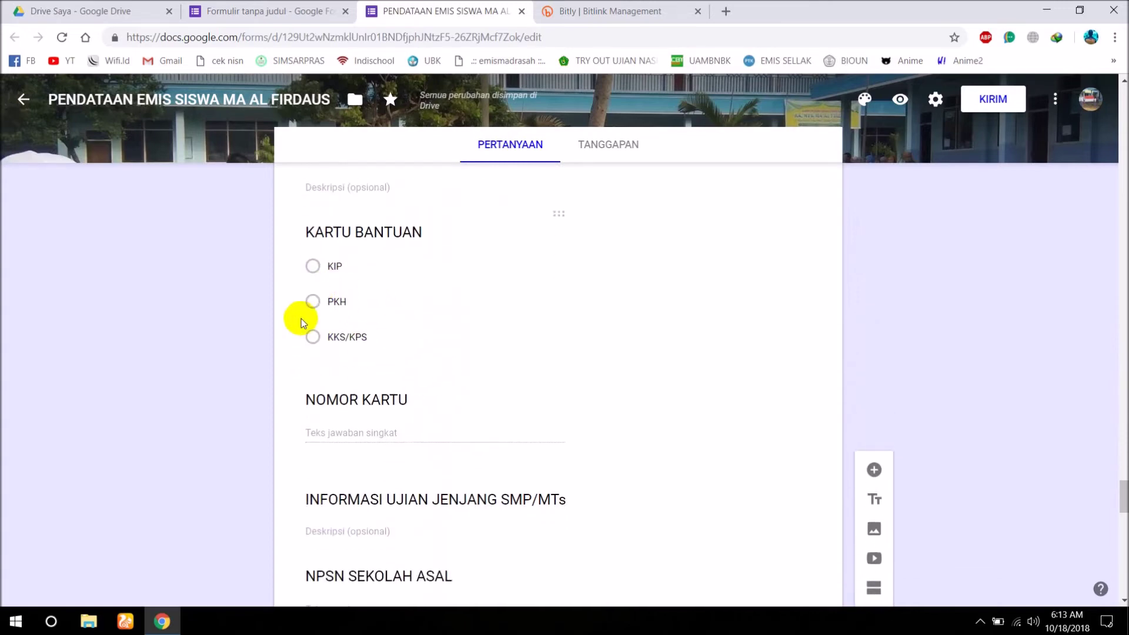
pyautogui.scroll(-1, 457, 354)
pyautogui.scroll(-1, 459, 358)
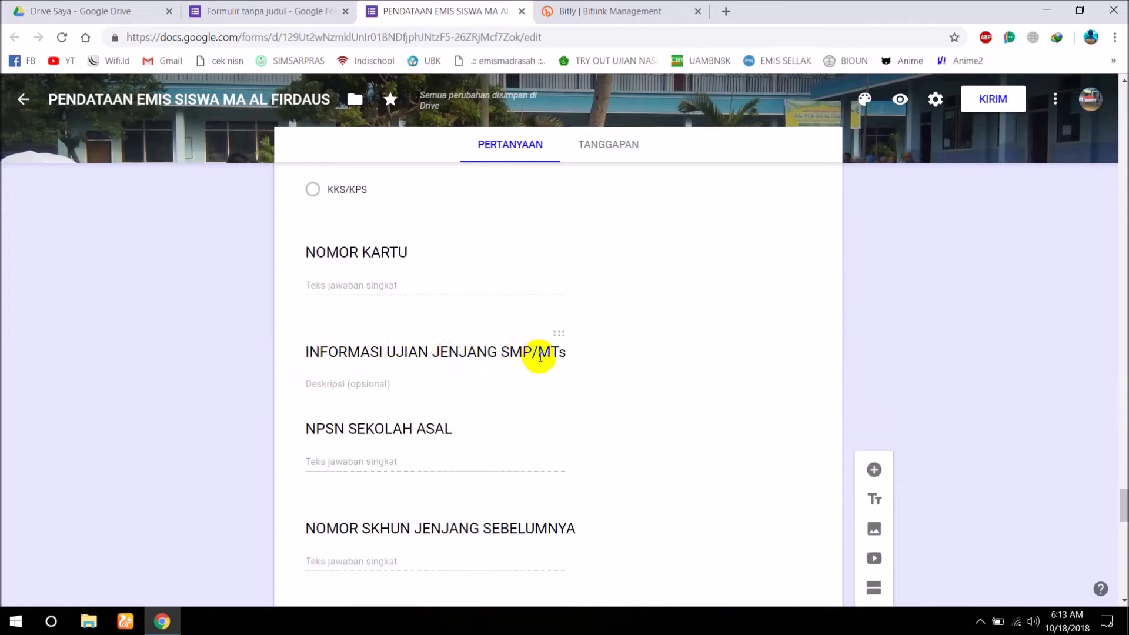
pyautogui.scroll(-3, 372, 390)
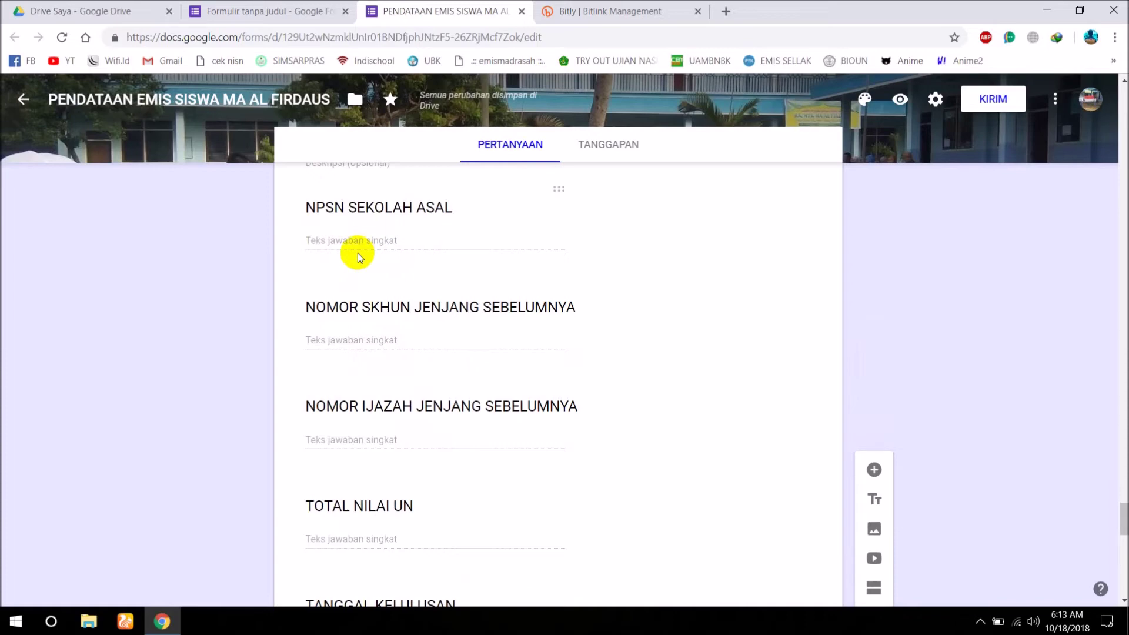
pyautogui.scroll(-4, 358, 254)
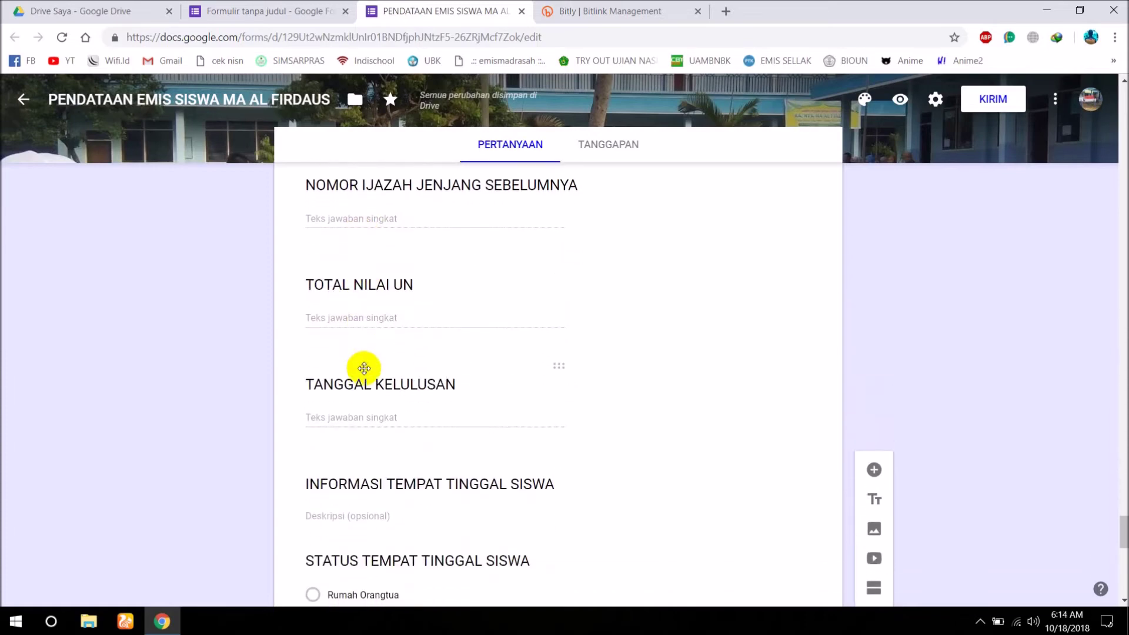
pyautogui.scroll(-1, 365, 369)
pyautogui.scroll(-1, 363, 373)
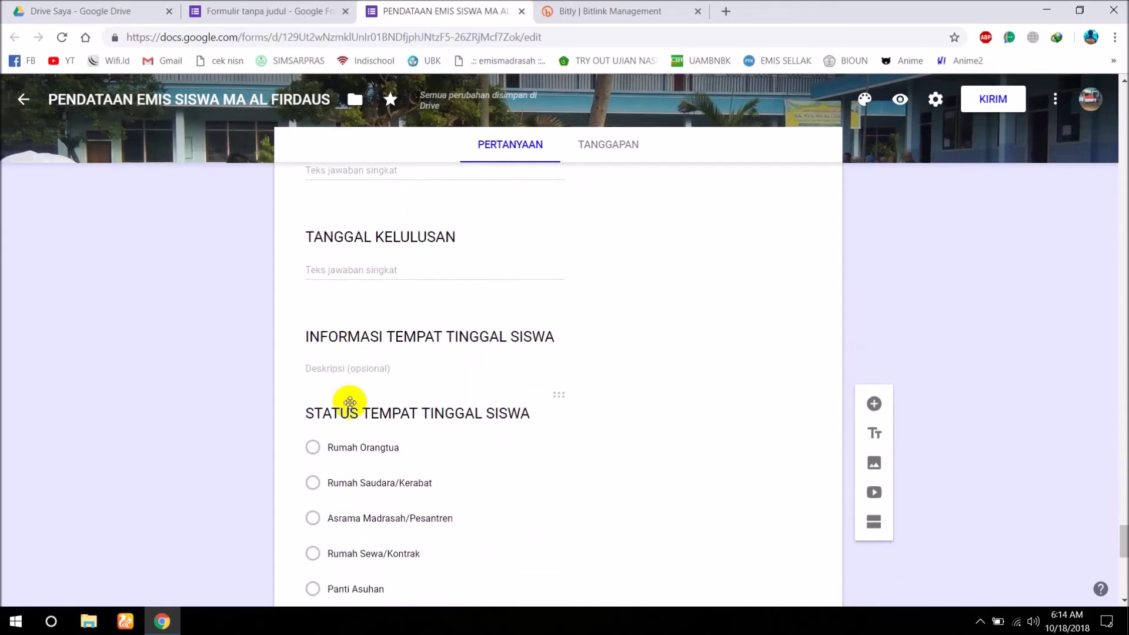
pyautogui.scroll(-2, 329, 427)
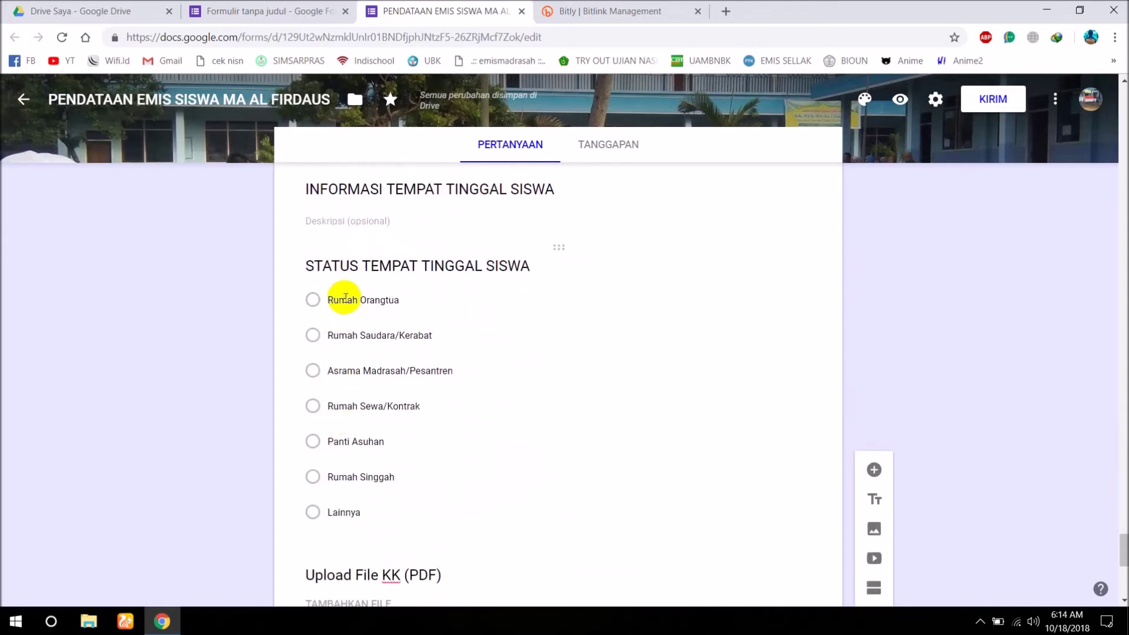
pyautogui.scroll(-5, 334, 480)
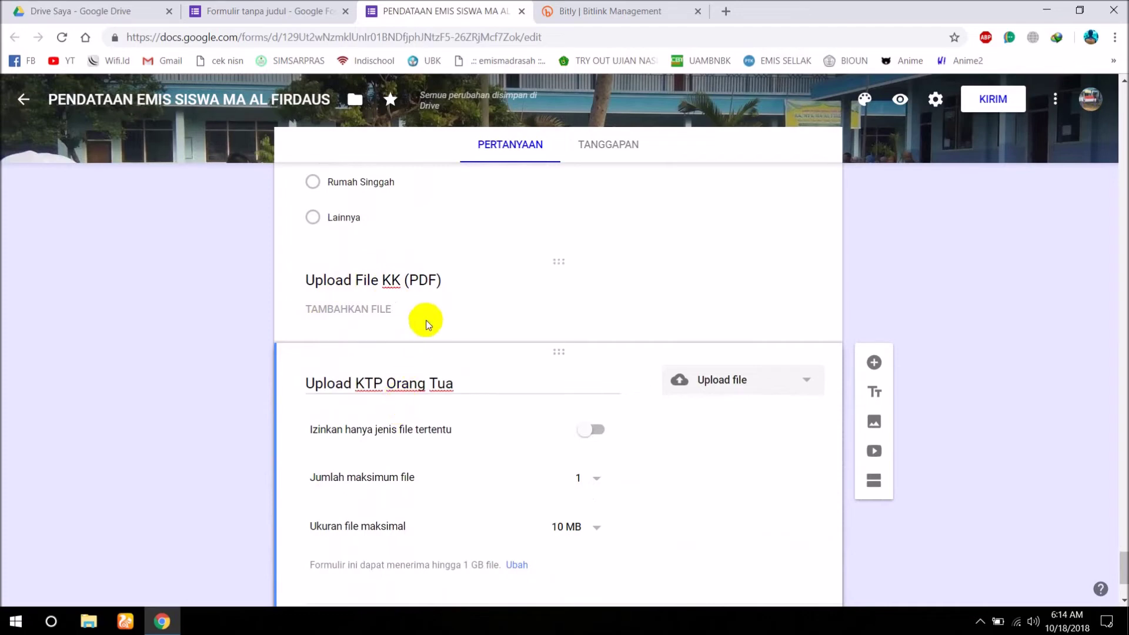
# Open the form's preview to see it as respondents will.
pyautogui.click(899, 106)
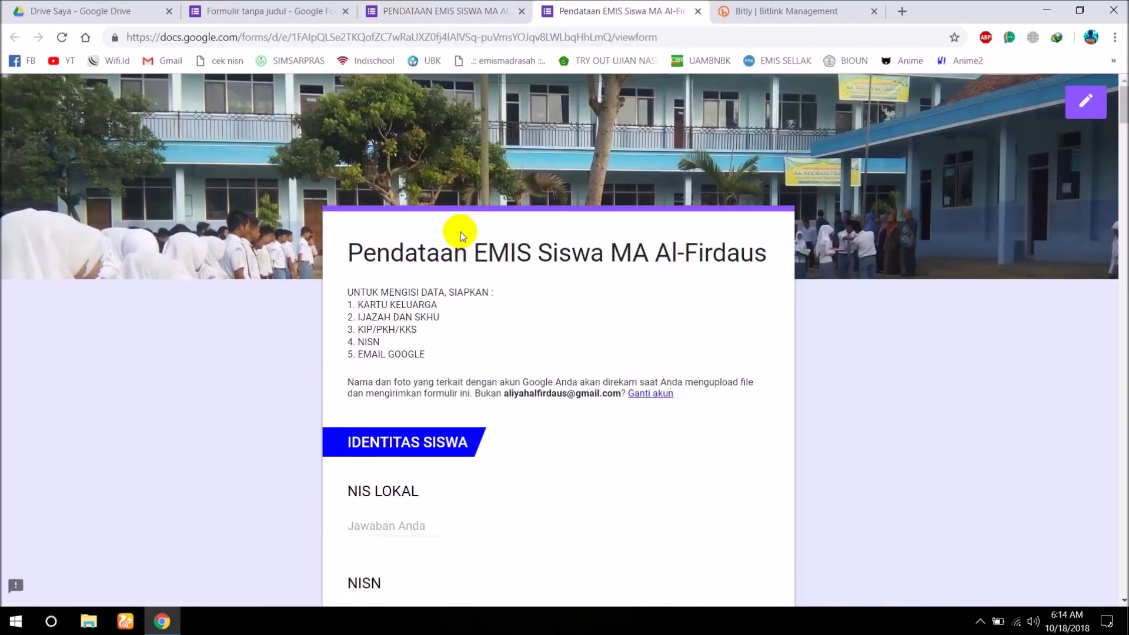
pyautogui.click(345, 168)
pyautogui.click(486, 150)
pyautogui.click(429, 133)
pyautogui.scroll(-3, 438, 315)
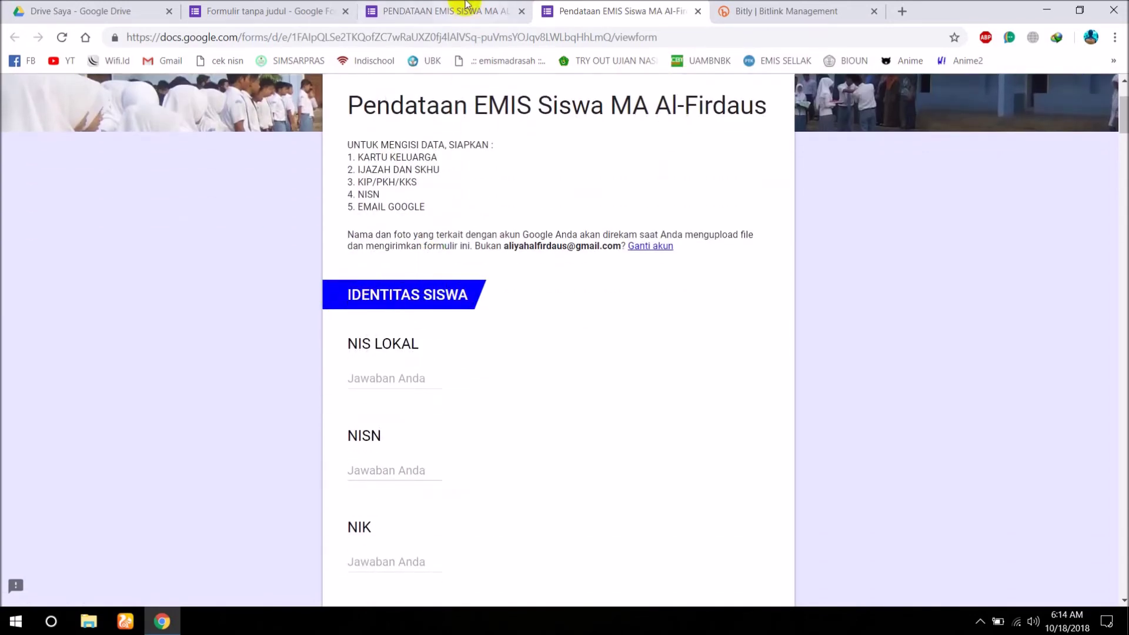
# Look over the editor tab, then return to the respondent preview tab.
pyautogui.click(438, 16)
pyautogui.moveTo(1122, 567); pyautogui.dragTo(479, 284)
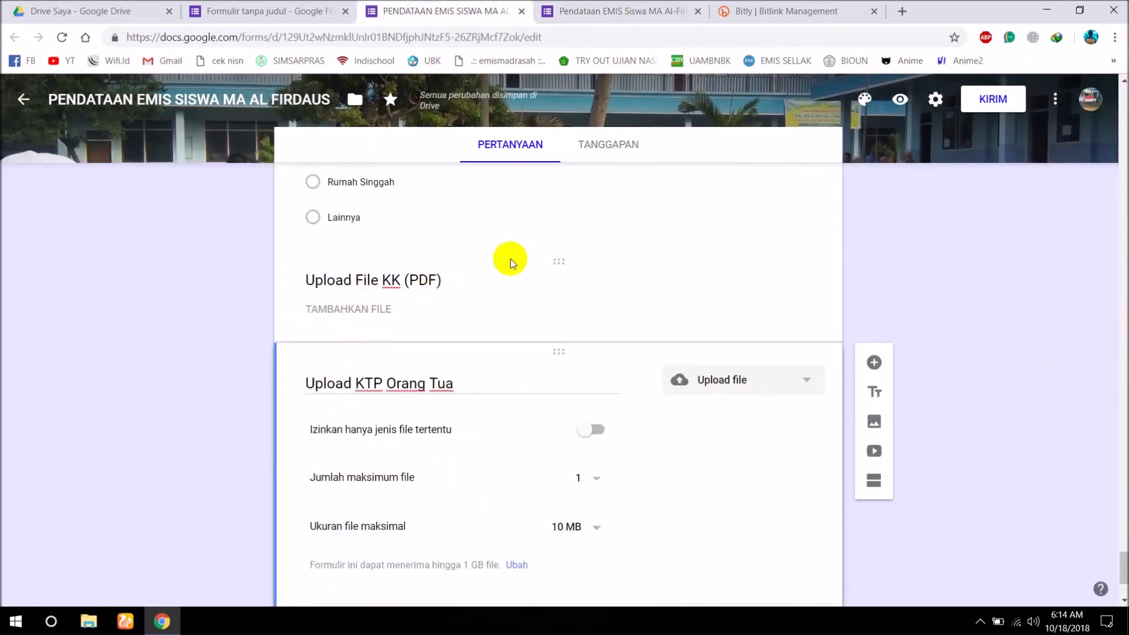
pyautogui.click(1121, 183)
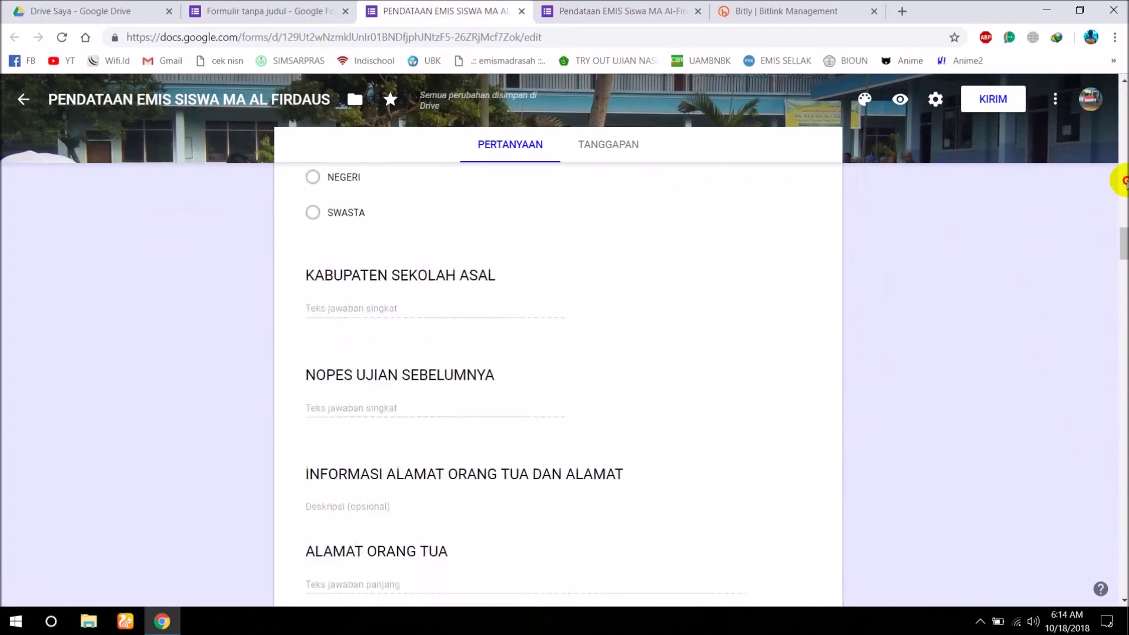
pyautogui.moveTo(1121, 183); pyautogui.dragTo(1119, 105)
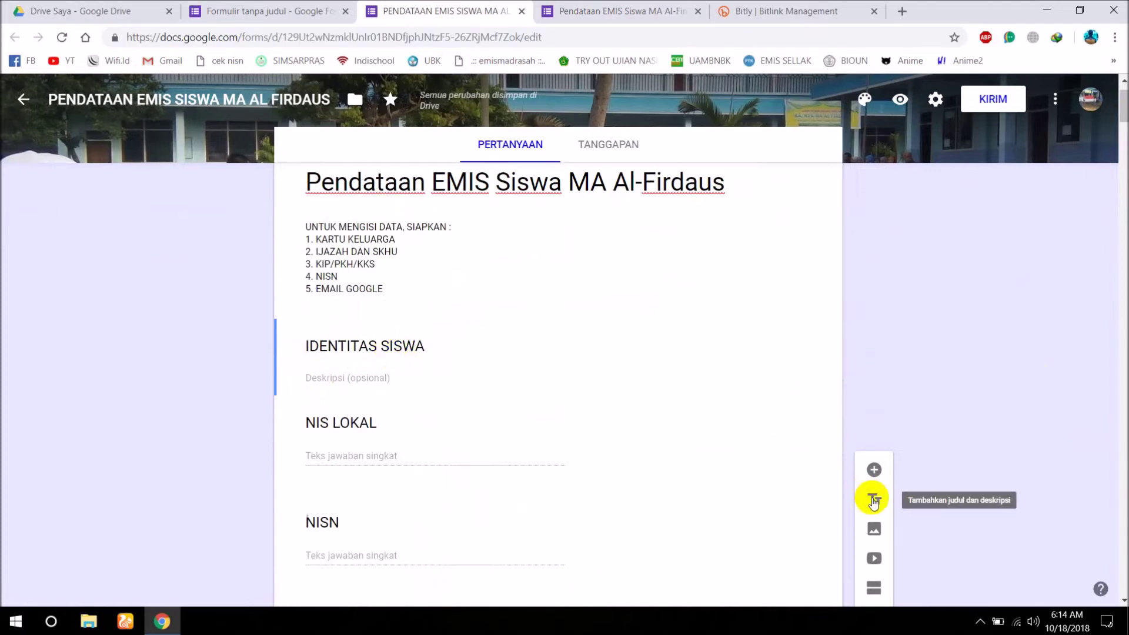
pyautogui.click(581, 11)
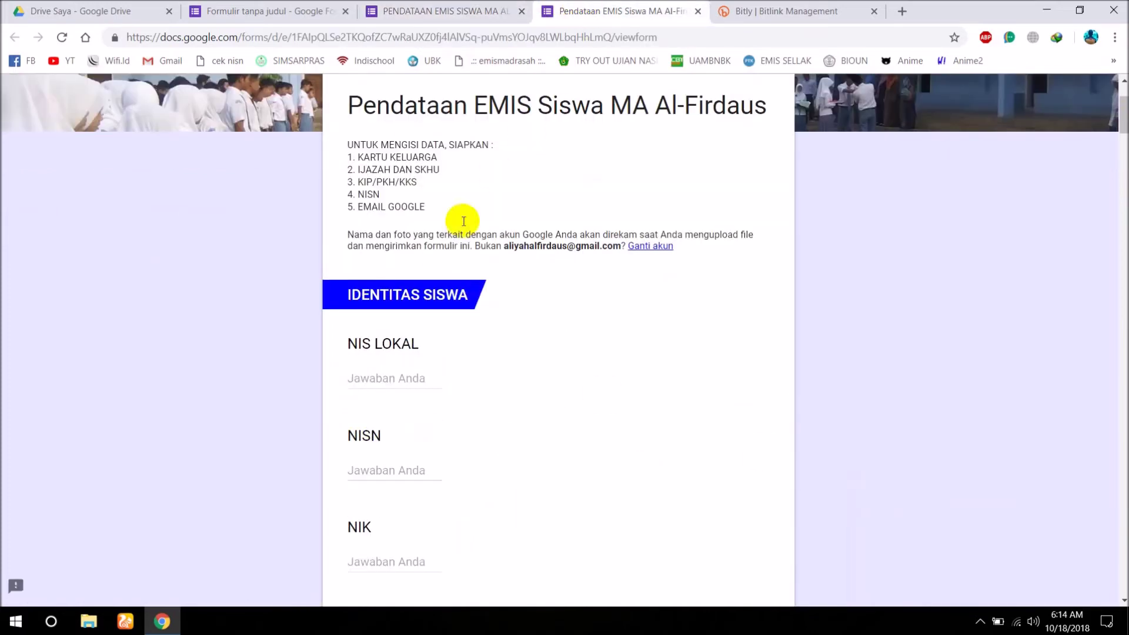
# Scroll through the live form down to the KIRIM button.
pyautogui.scroll(-3, 369, 366)
pyautogui.scroll(-7, 368, 365)
pyautogui.scroll(-11, 368, 364)
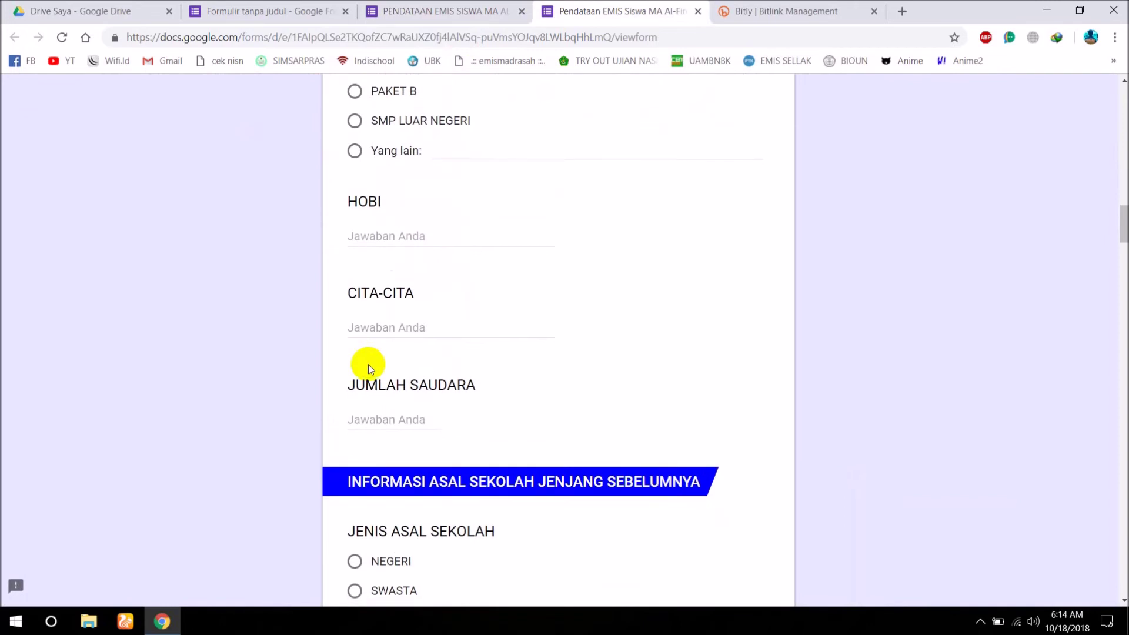
pyautogui.scroll(-2, 368, 364)
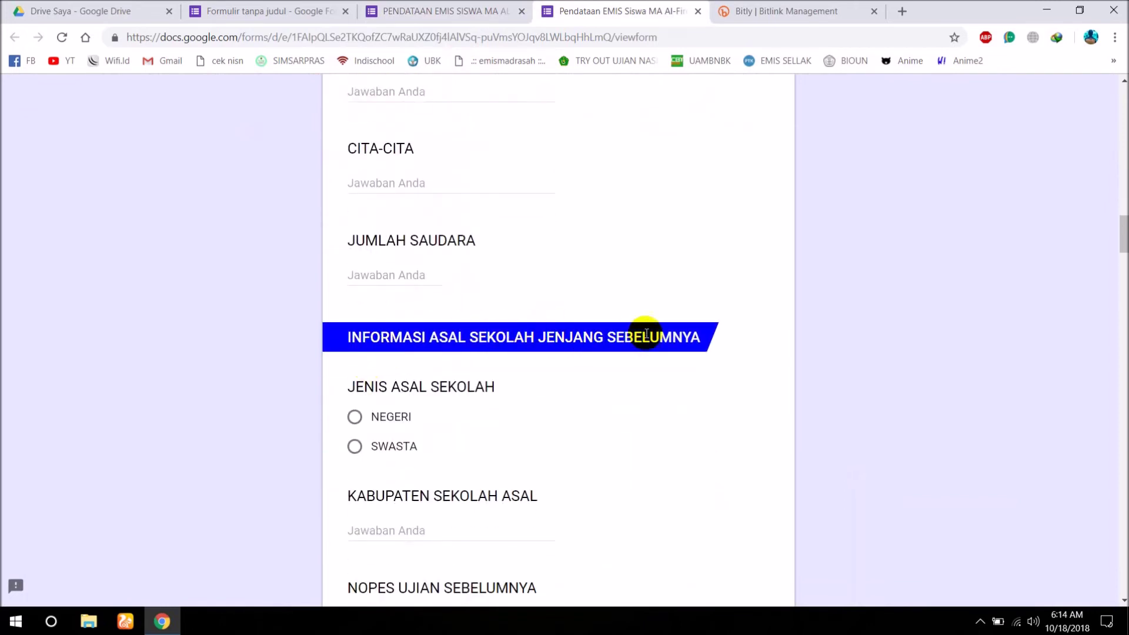
pyautogui.scroll(-5, 360, 365)
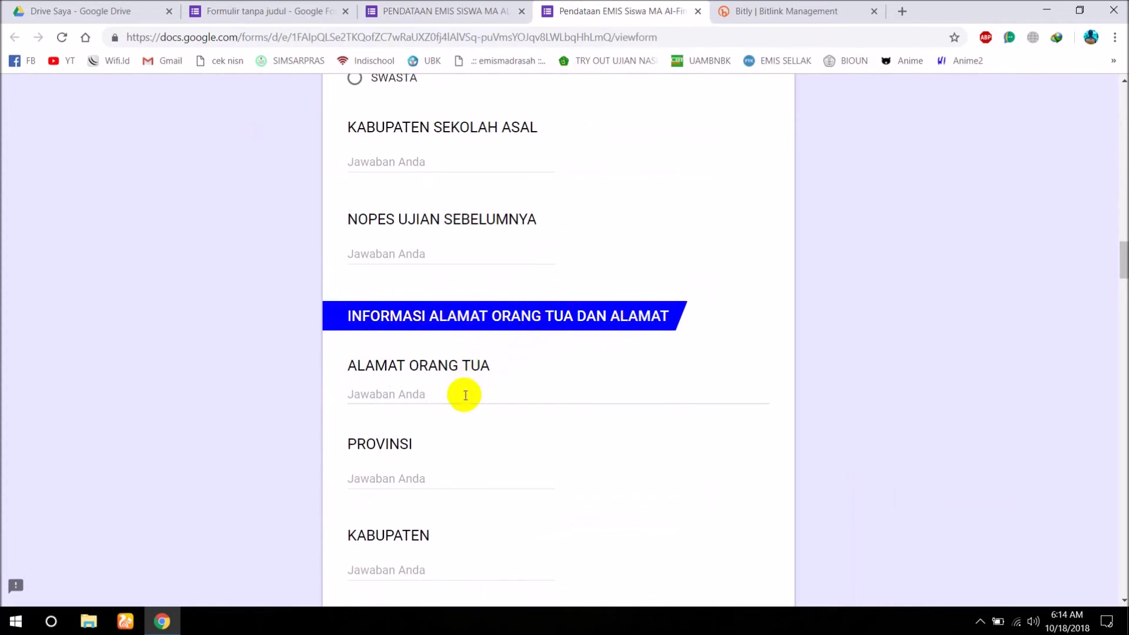
pyautogui.scroll(-5, 464, 395)
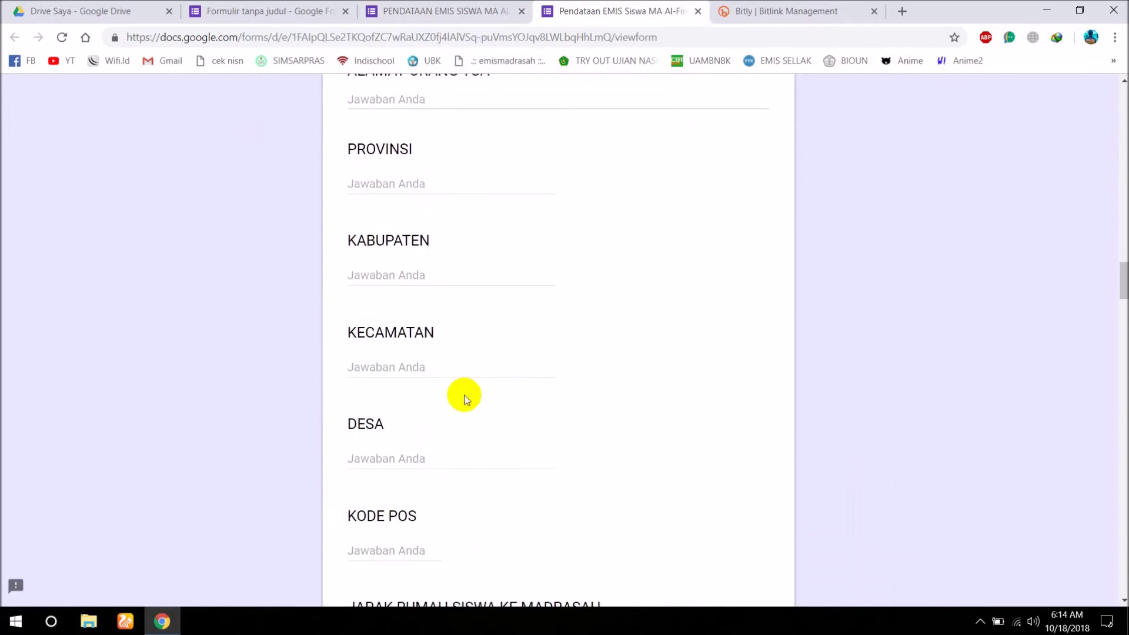
pyautogui.scroll(-9, 464, 395)
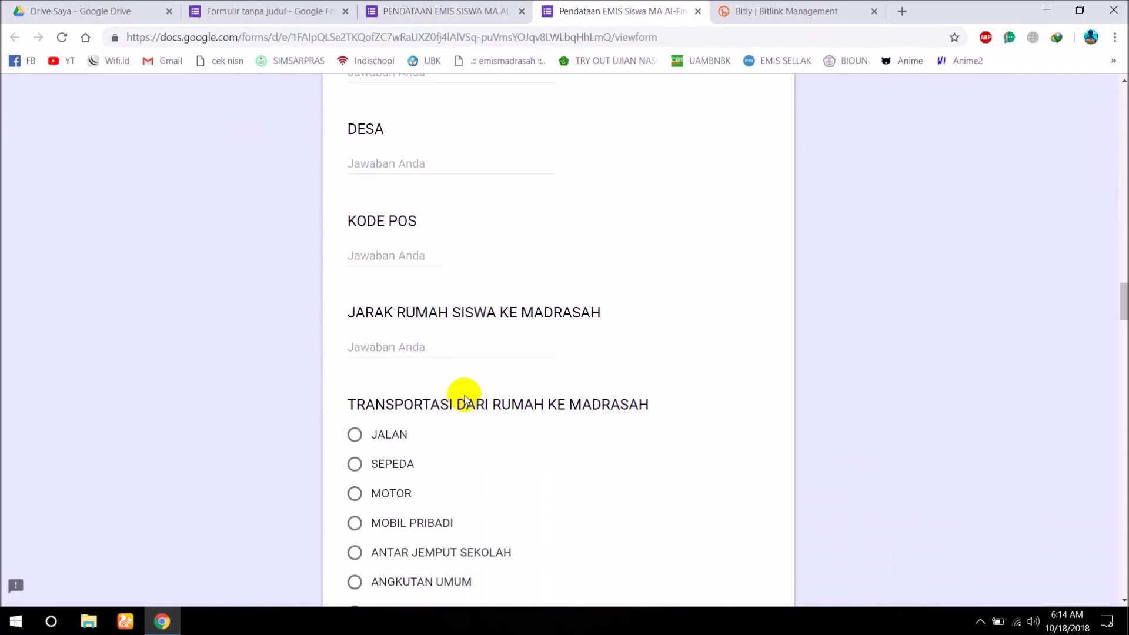
pyautogui.scroll(-3, 464, 395)
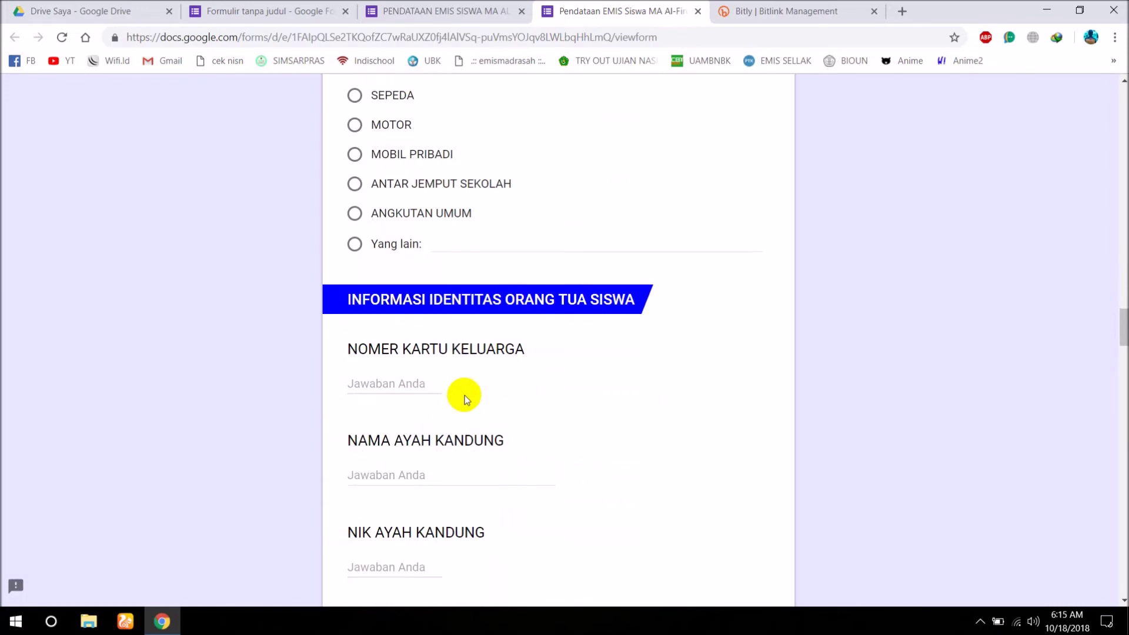
pyautogui.scroll(-9, 464, 395)
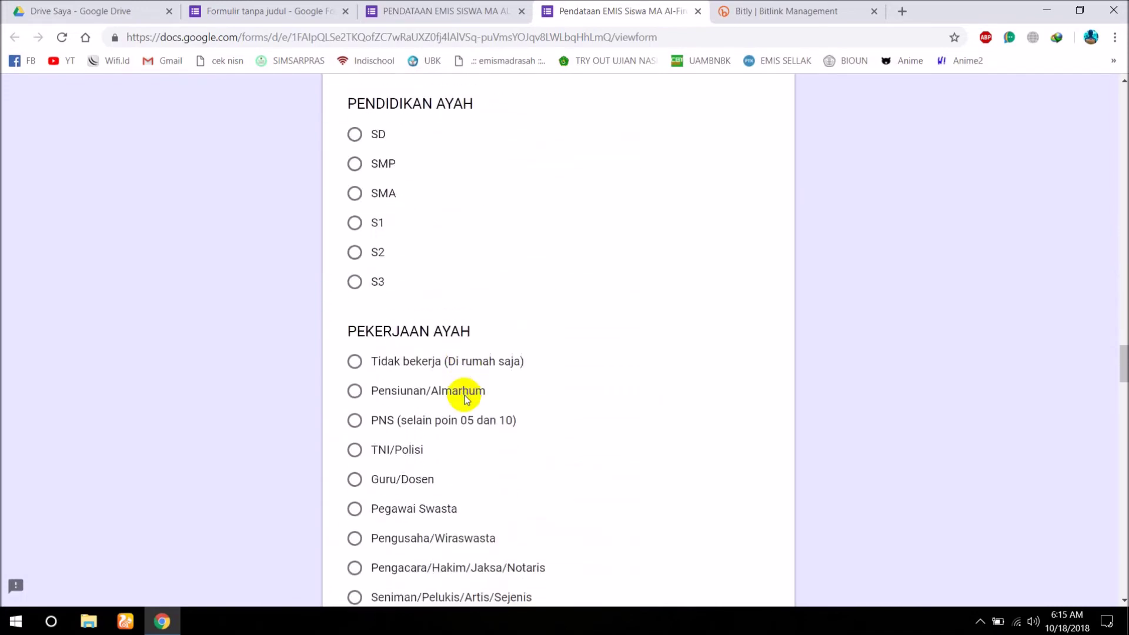
pyautogui.scroll(-14, 465, 395)
pyautogui.scroll(-14, 464, 395)
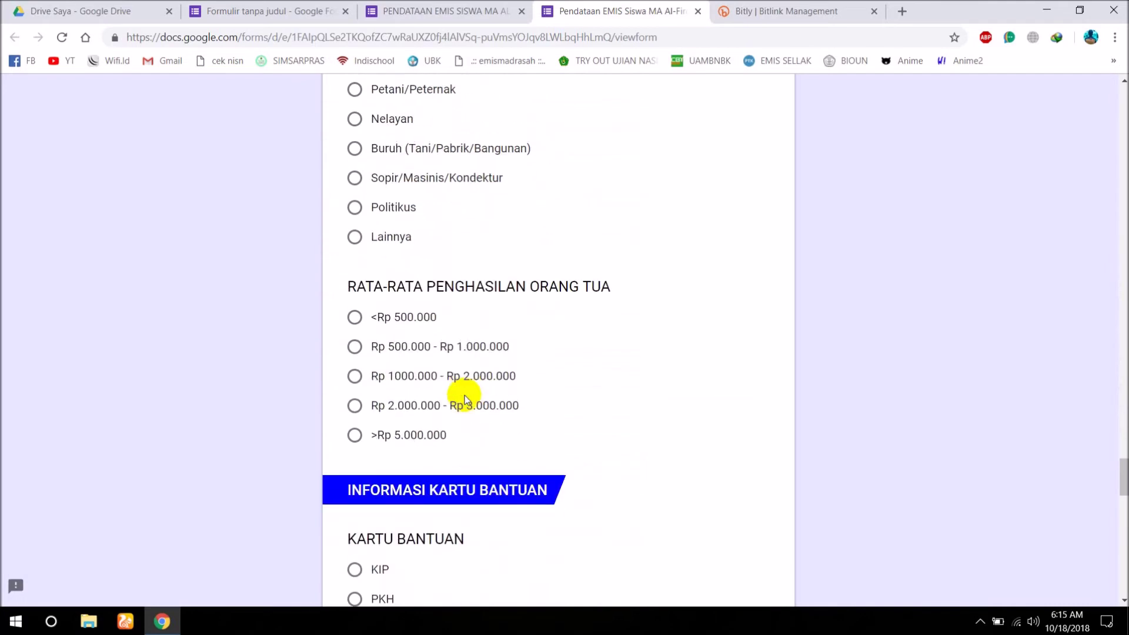
pyautogui.scroll(-4, 465, 395)
pyautogui.scroll(-3, 481, 409)
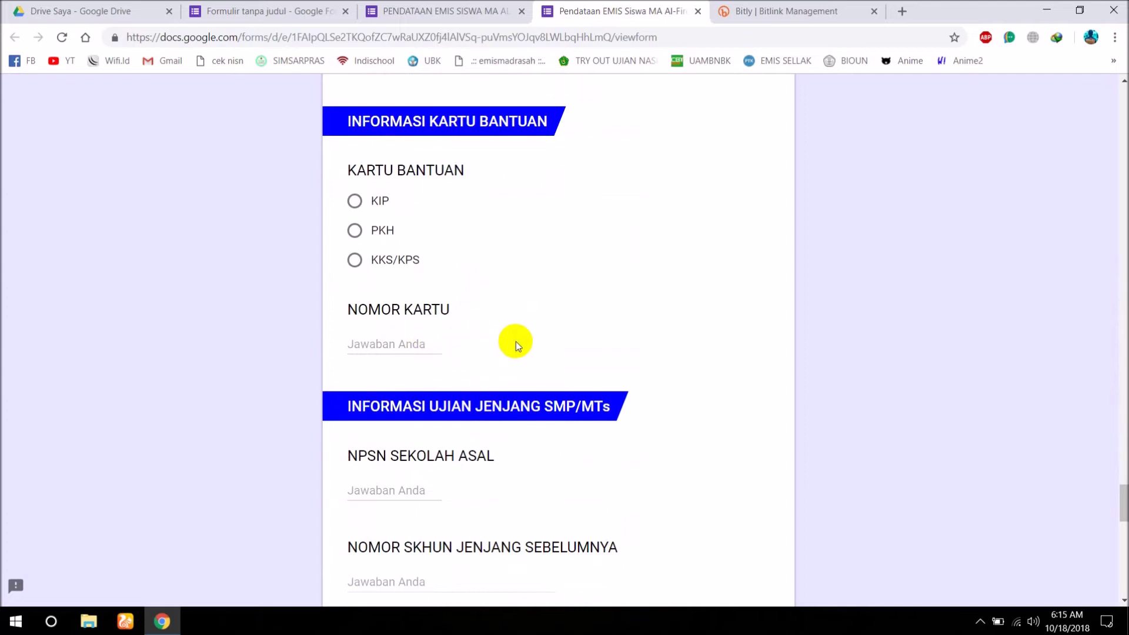
pyautogui.scroll(-1, 480, 396)
pyautogui.scroll(-1, 480, 396)
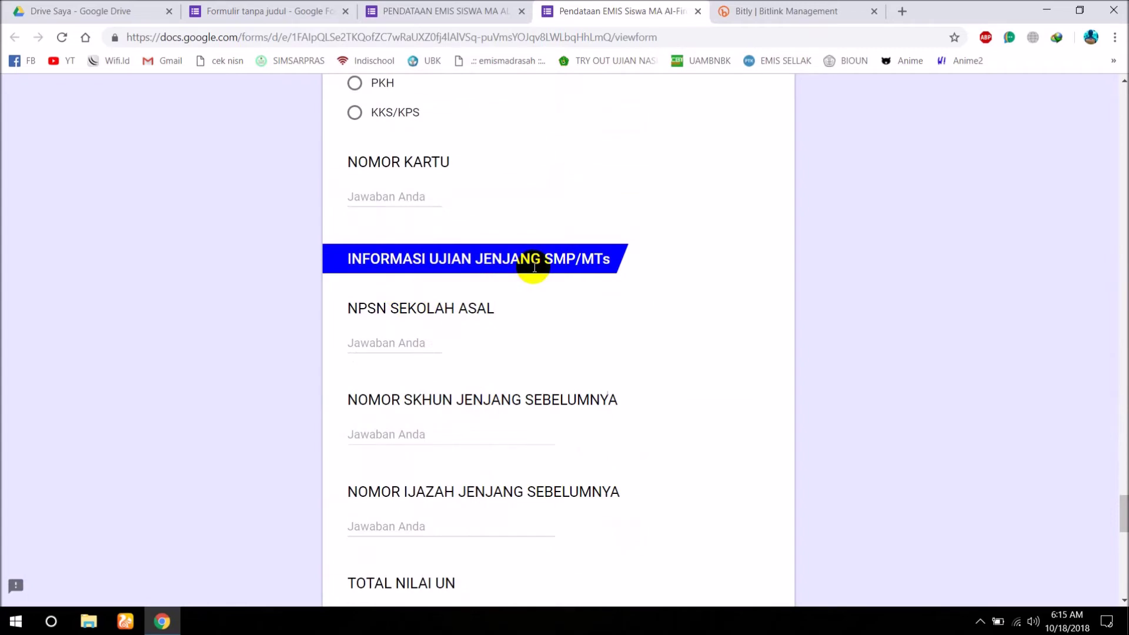
pyautogui.scroll(-3, 469, 380)
pyautogui.scroll(-4, 470, 385)
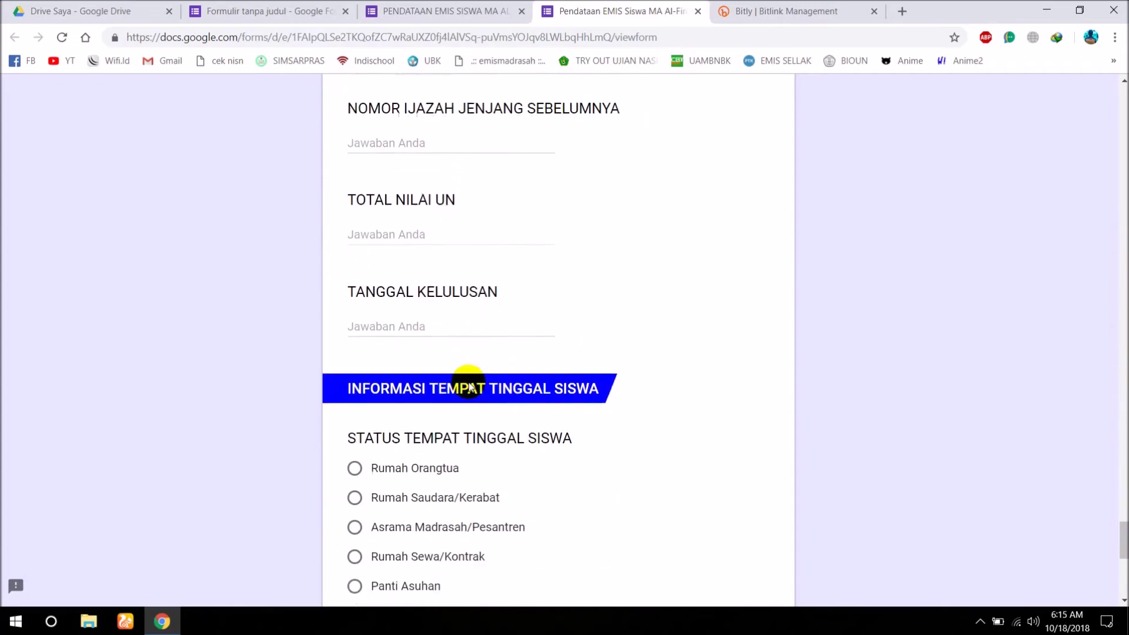
pyautogui.scroll(-4, 467, 388)
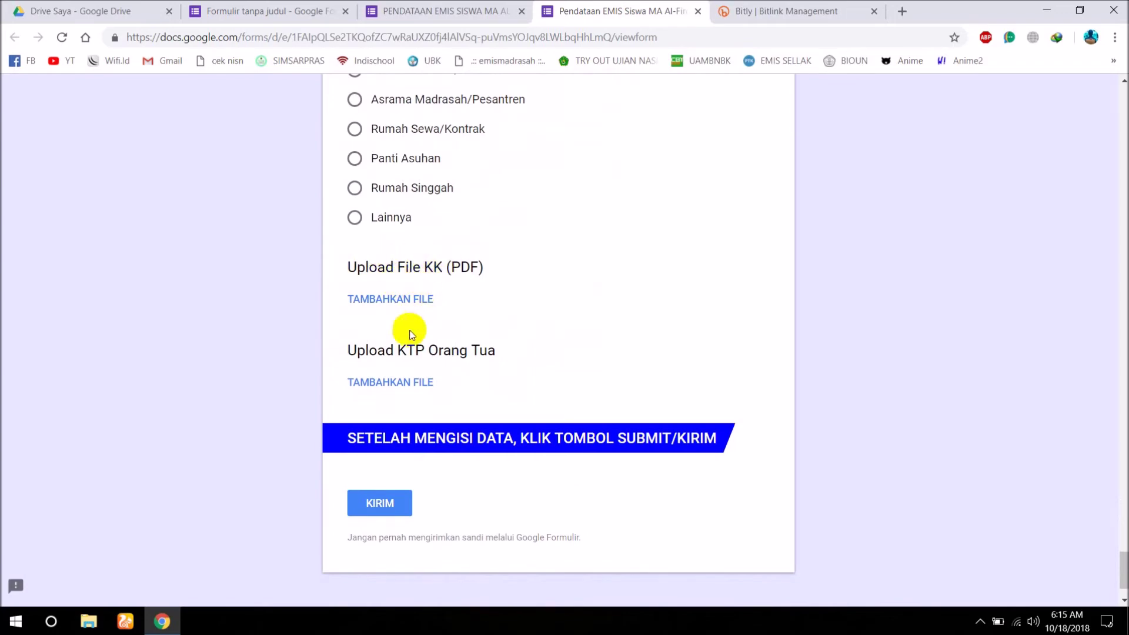
# Return to the editor and scroll down to the final SETELAH MENGISI DATA block.
pyautogui.click(429, 11)
pyautogui.scroll(-3, 1120, 194)
pyautogui.moveTo(1120, 194); pyautogui.dragTo(1121, 507)
pyautogui.scroll(-1, 606, 541)
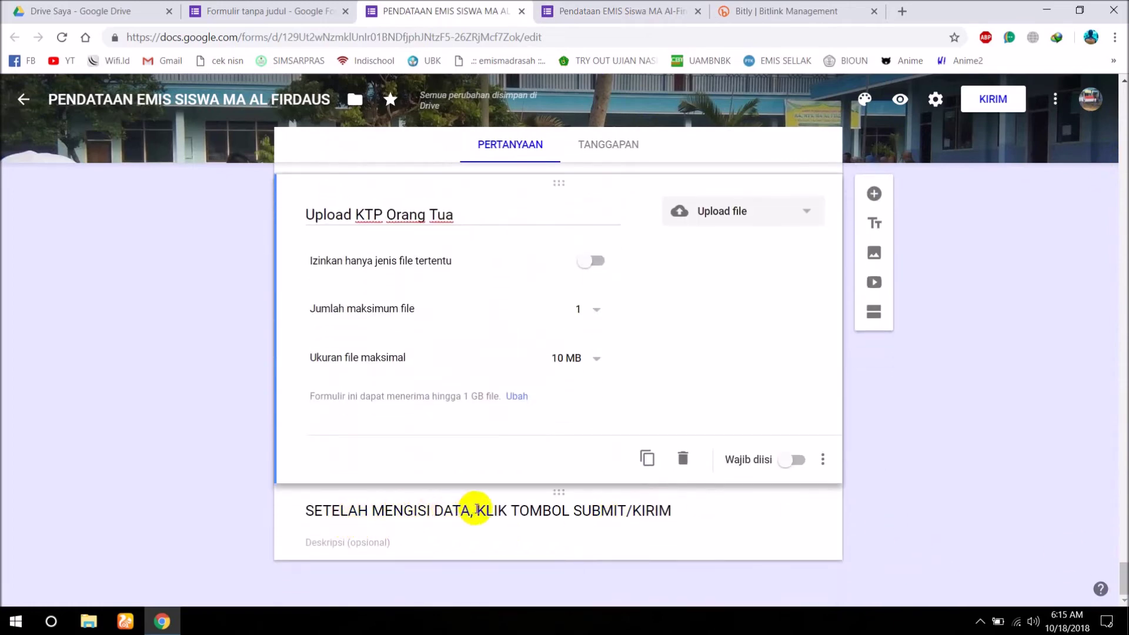
# Check the live form, then close the extra form tabs and return to the EMIS form editor.
pyautogui.click(582, 16)
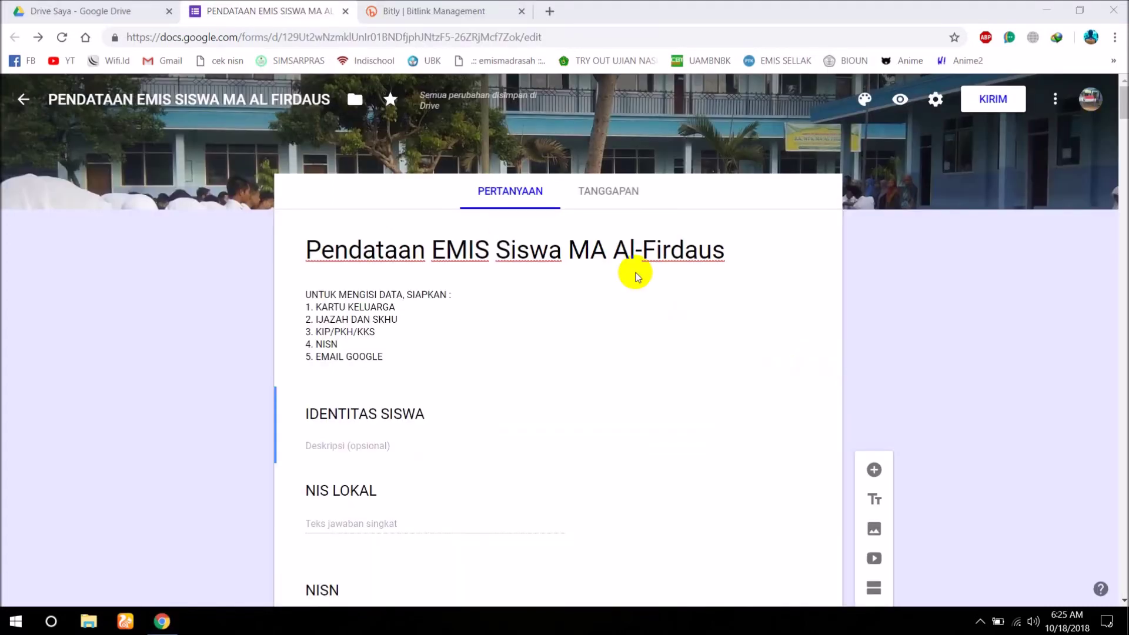
pyautogui.scroll(-5, 405, 233)
pyautogui.scroll(5, 405, 233)
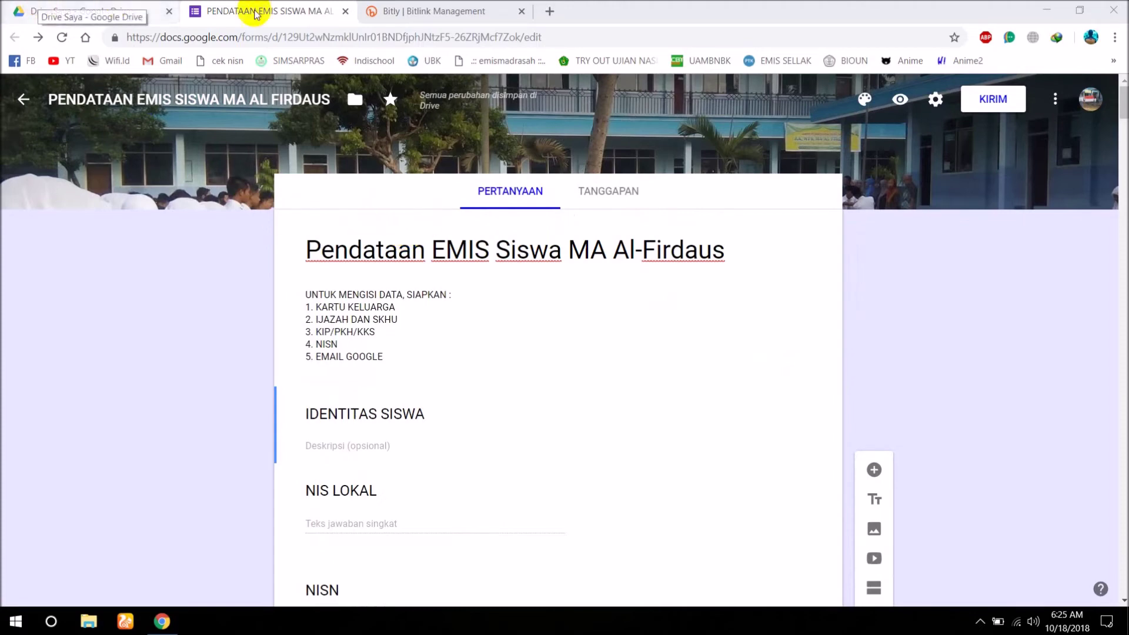
pyautogui.click(420, 168)
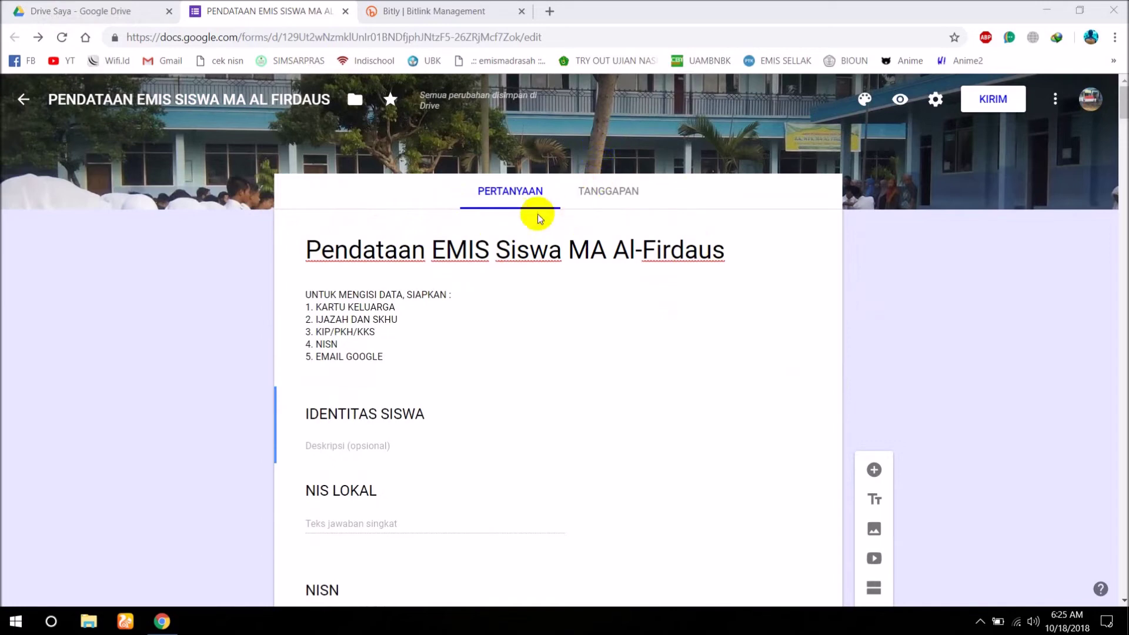
pyautogui.click(88, 11)
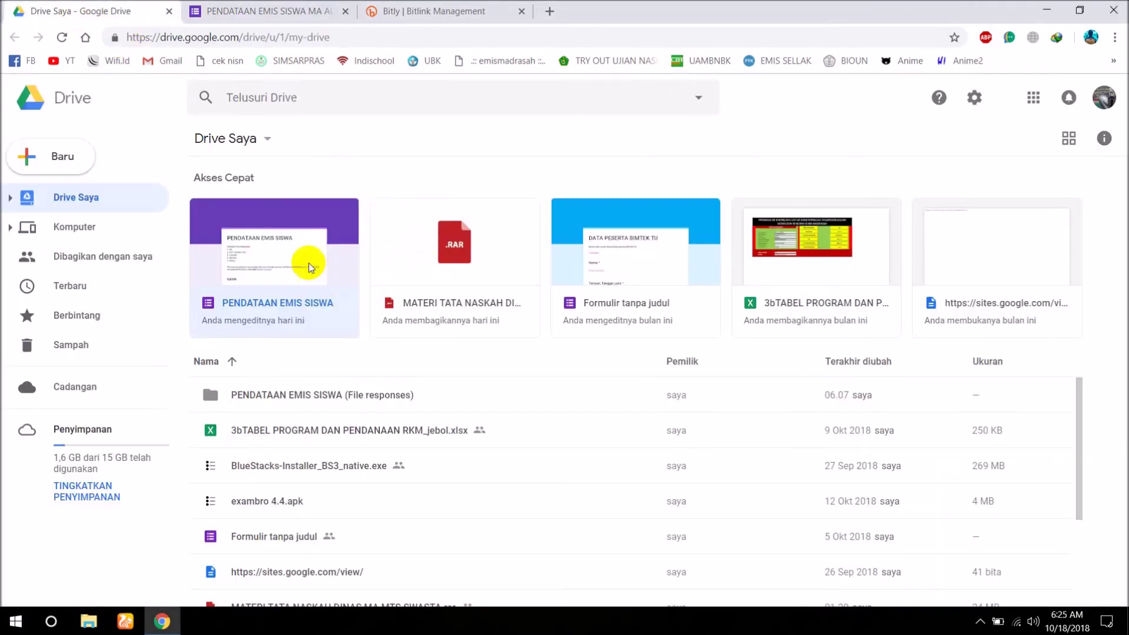
pyautogui.click(301, 247)
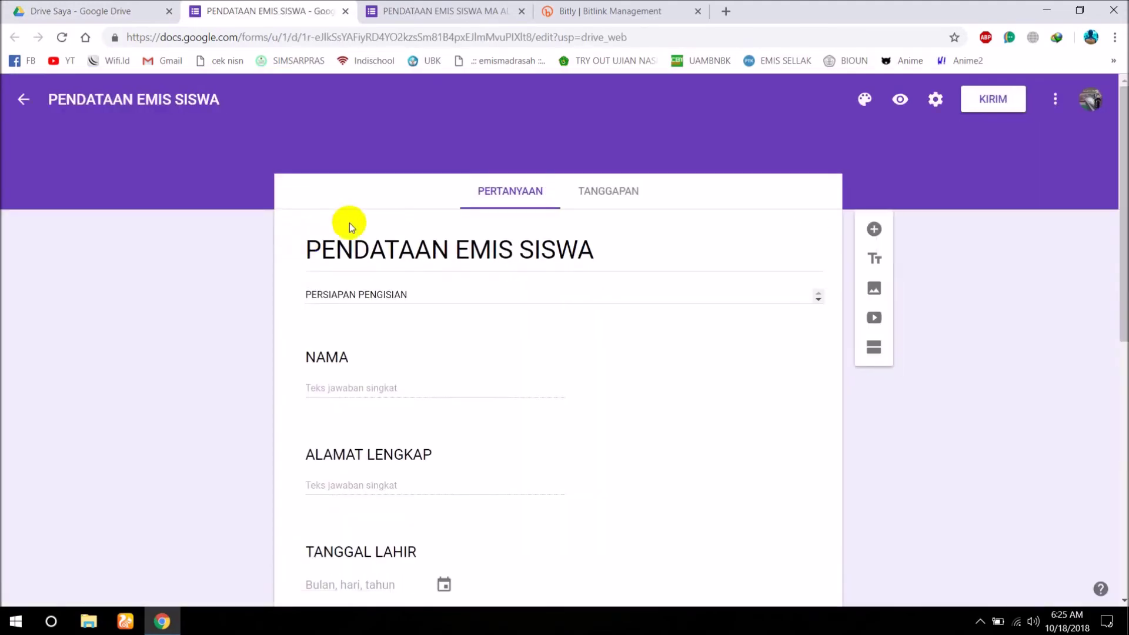
pyautogui.click(345, 11)
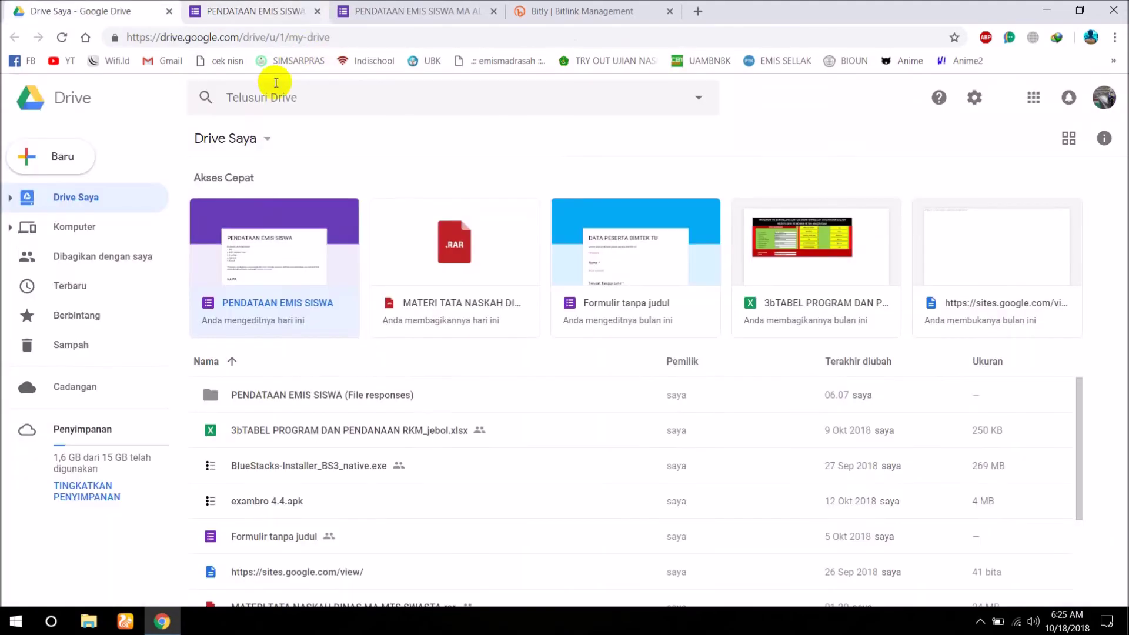
pyautogui.click(252, 13)
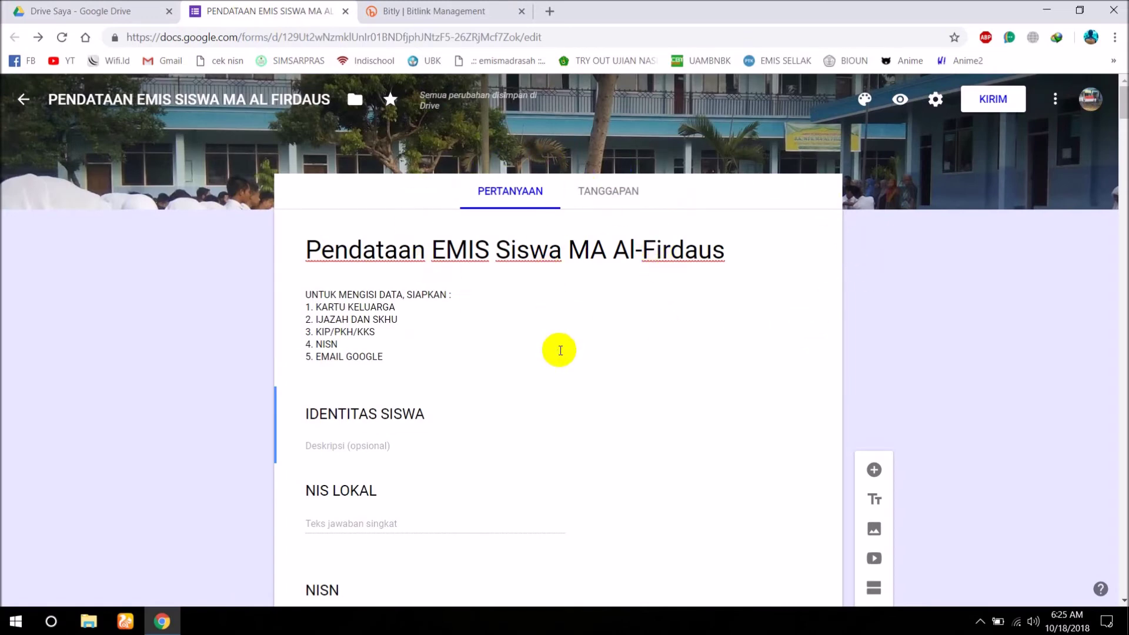
pyautogui.scroll(-5, 569, 403)
# Open the KIRIM send-form dialog and put the cursor in its Ke recipient field.
pyautogui.scroll(5, 570, 403)
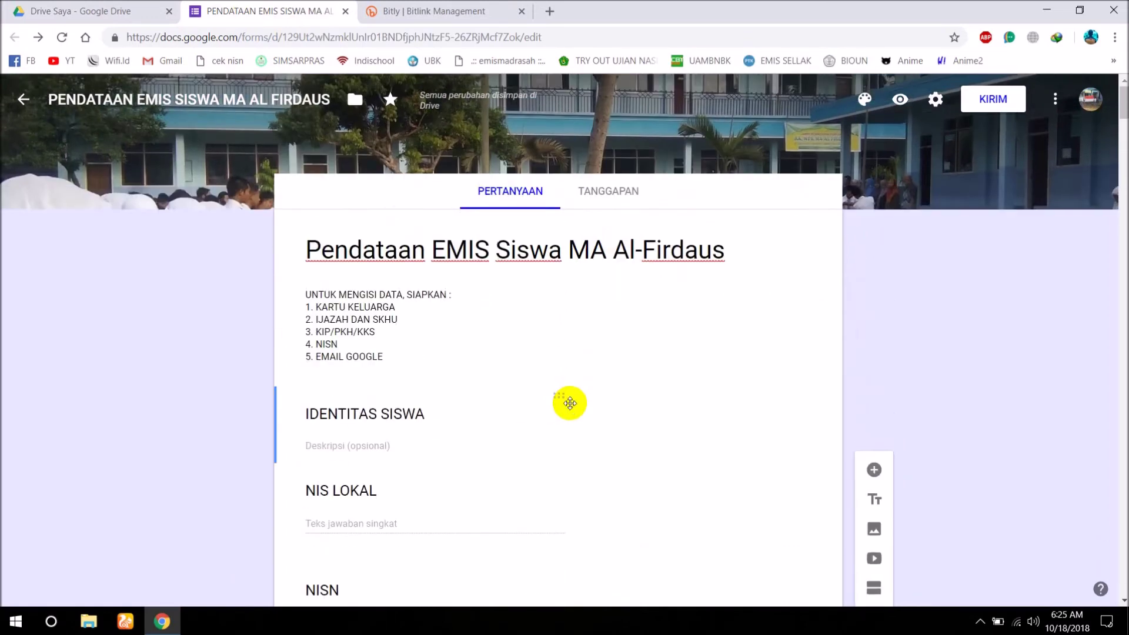
pyautogui.click(970, 112)
pyautogui.click(970, 111)
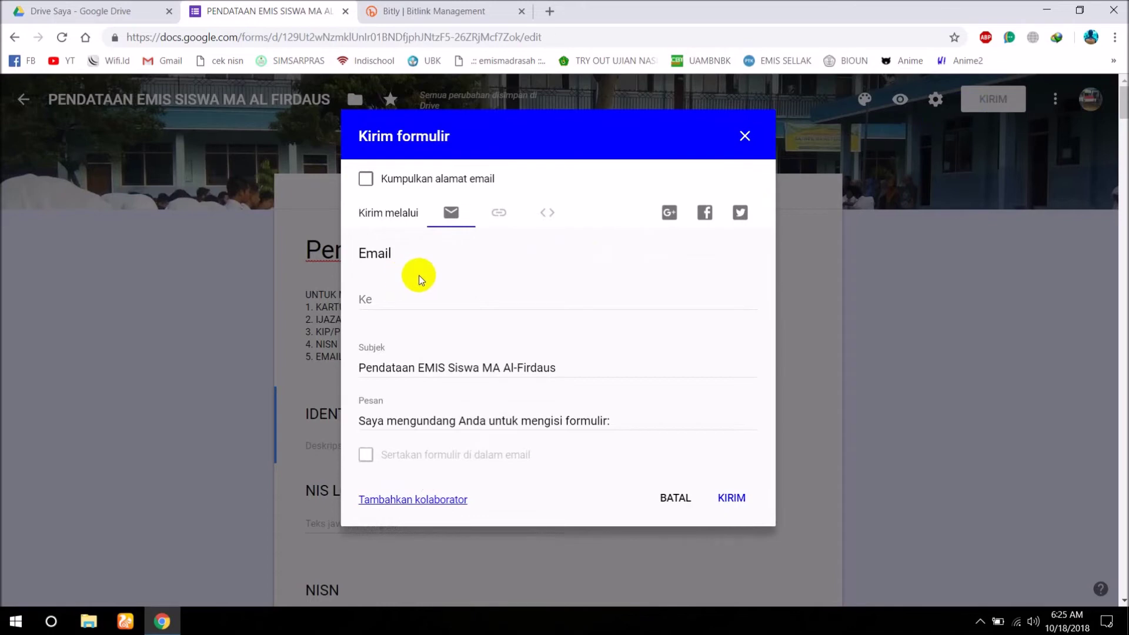
pyautogui.click(370, 298)
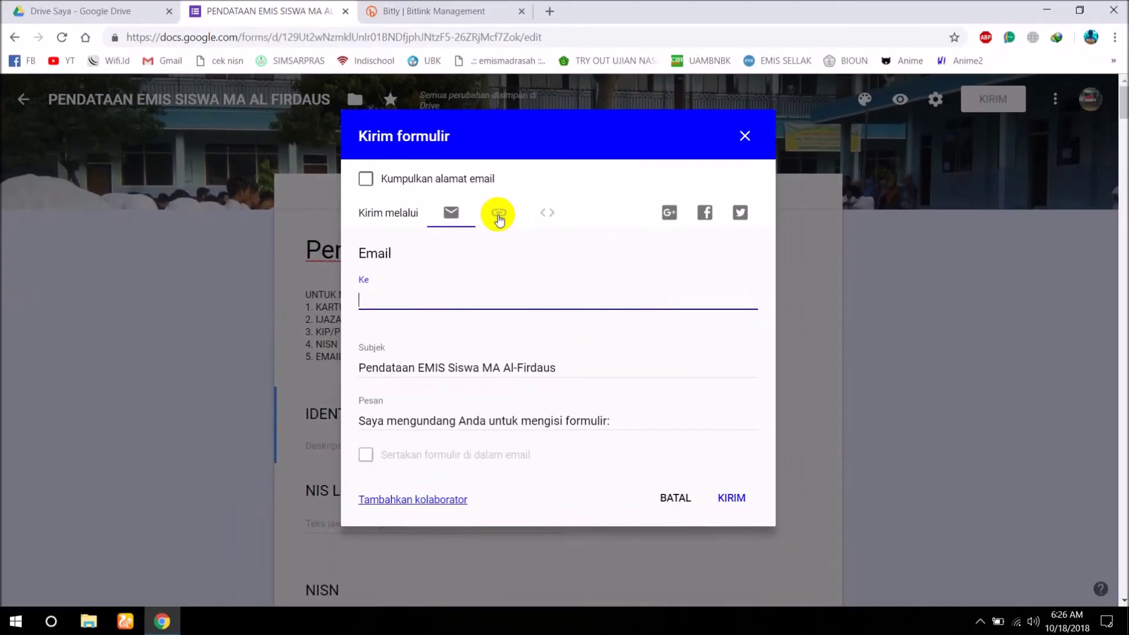
# Shorten the form link to a goo.gl URL with Perpendek URL and copy it.
pyautogui.click(498, 214)
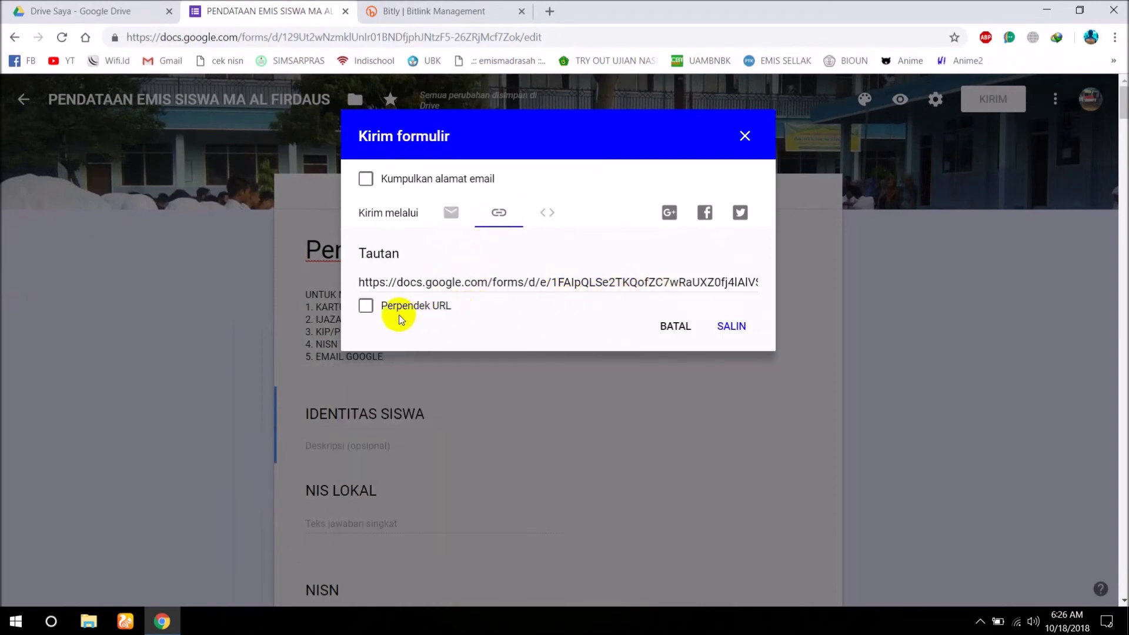
pyautogui.click(366, 307)
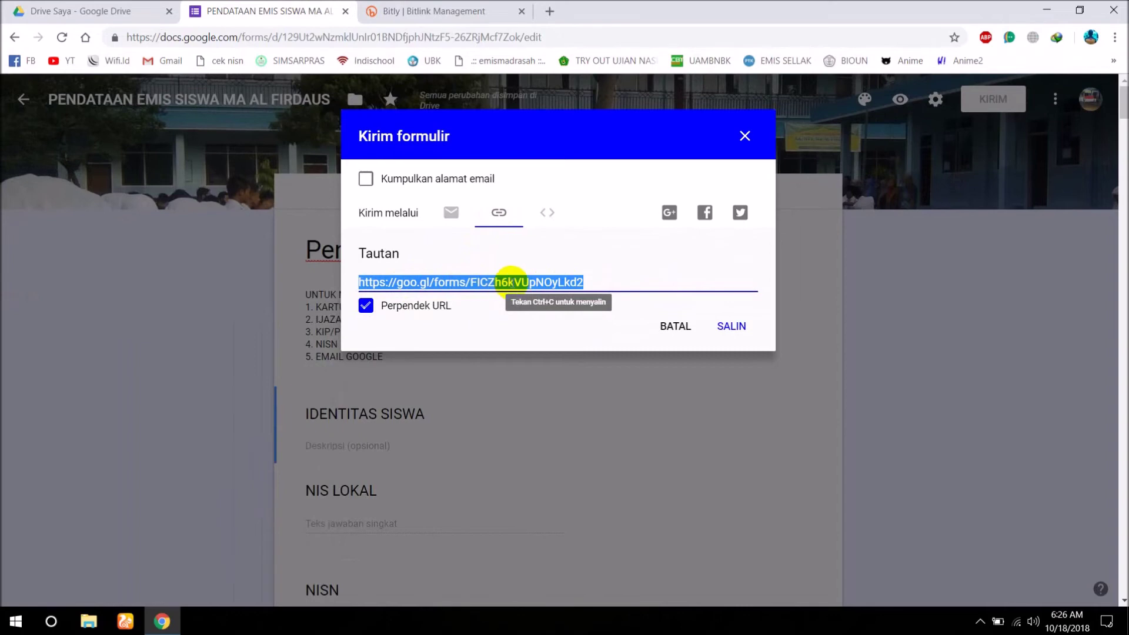
pyautogui.rightClick(444, 284)
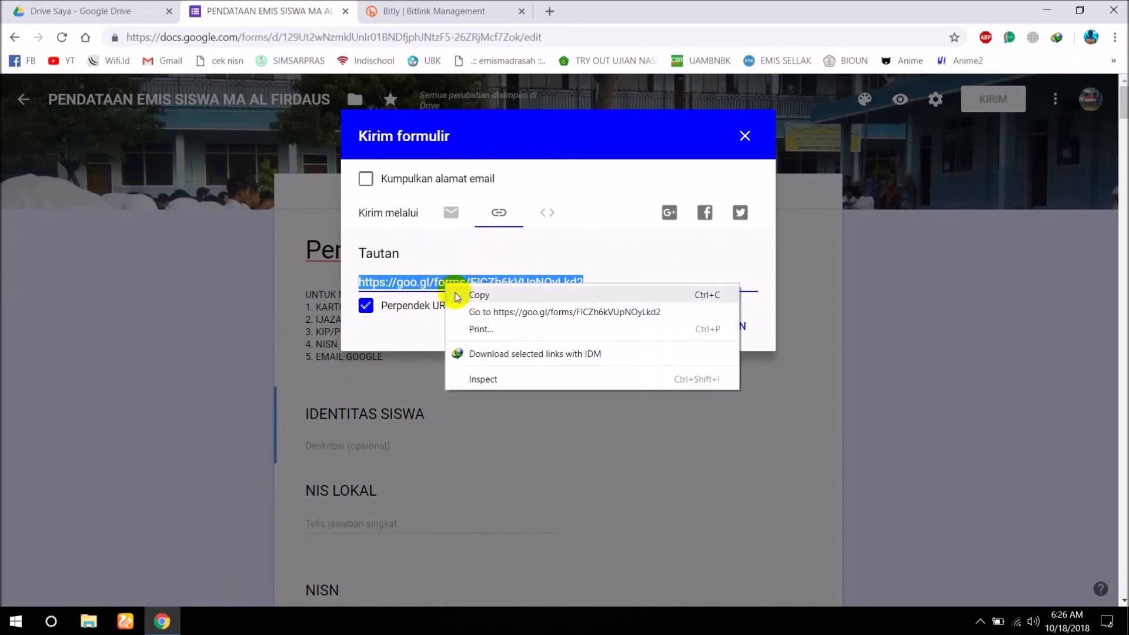
pyautogui.click(460, 292)
pyautogui.click(400, 11)
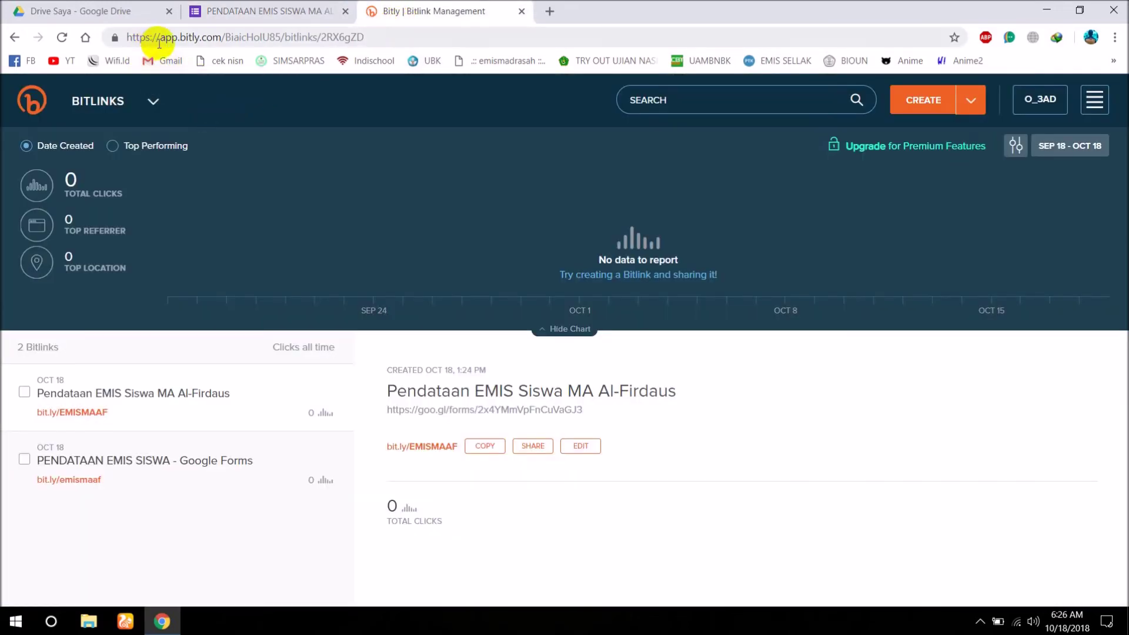
# Create a new Bitly bitlink from the pasted goo.gl form link.
pyautogui.click(455, 222)
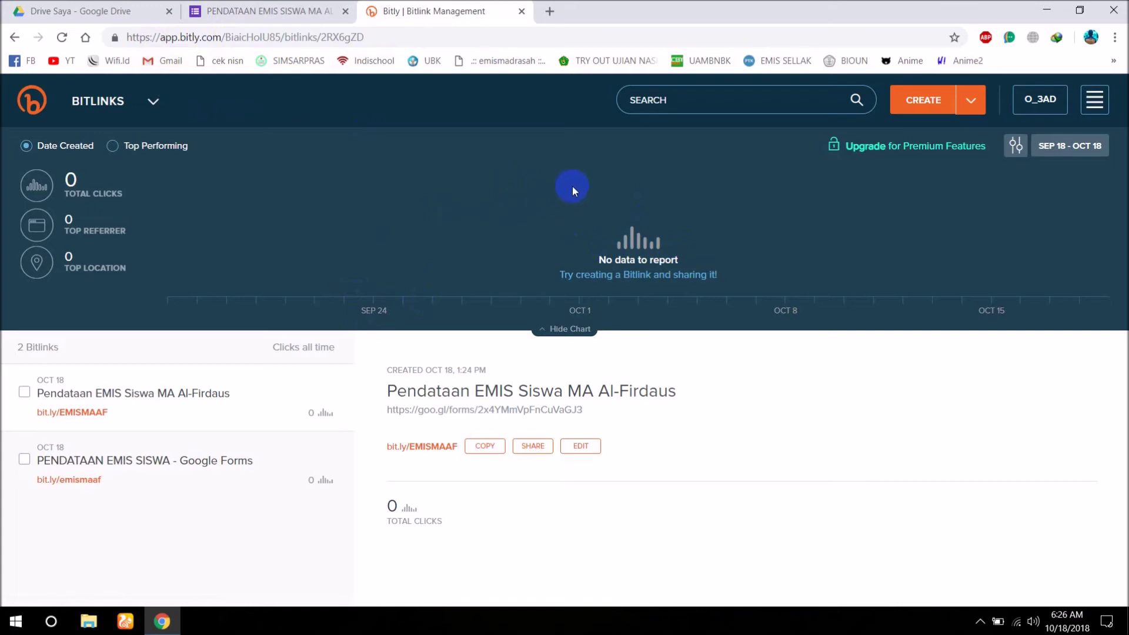
pyautogui.click(926, 109)
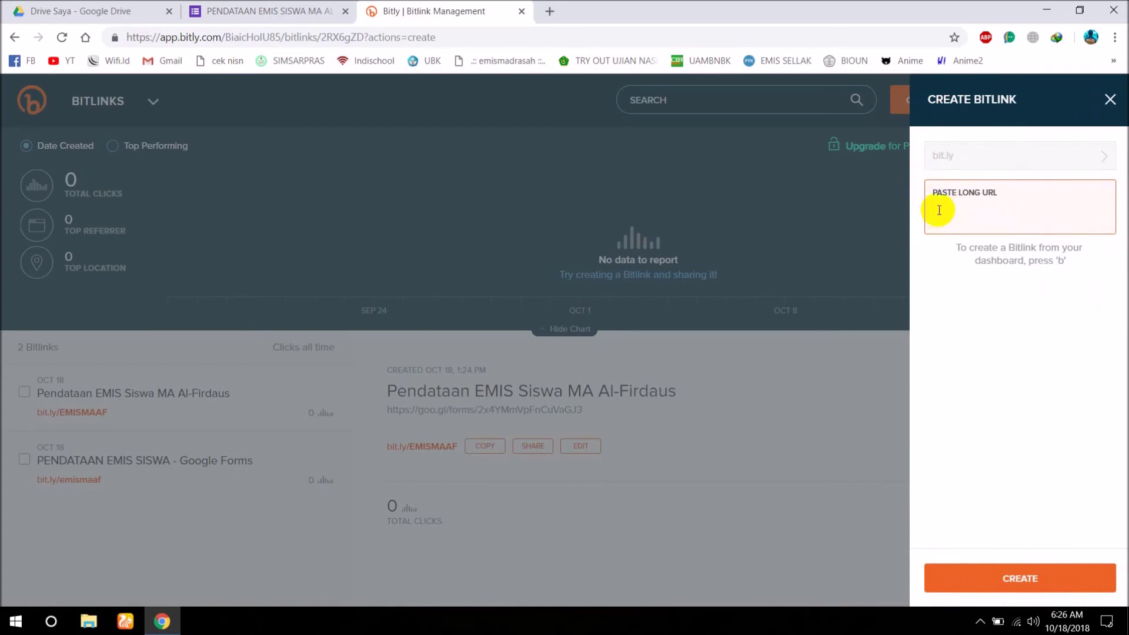
pyautogui.rightClick(940, 212)
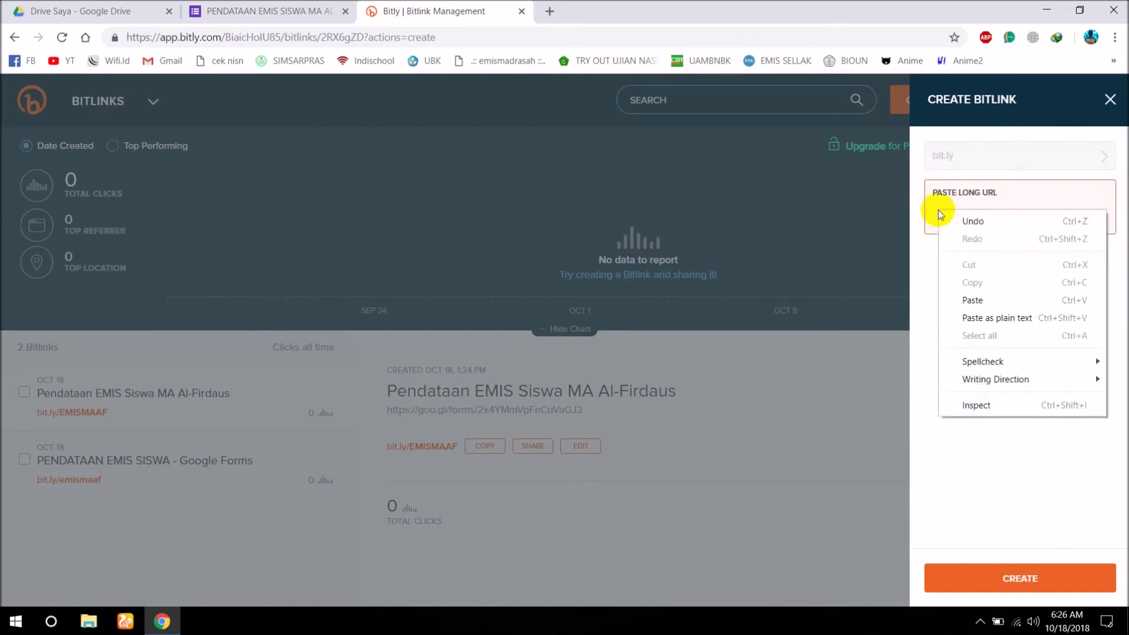
pyautogui.click(971, 300)
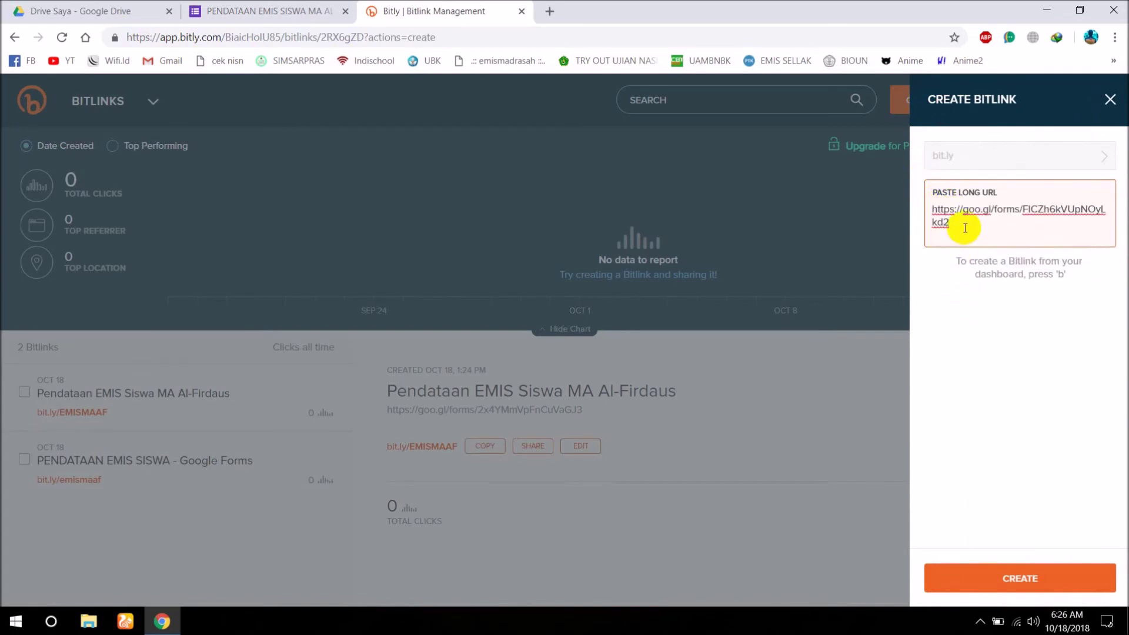
pyautogui.press('Return')
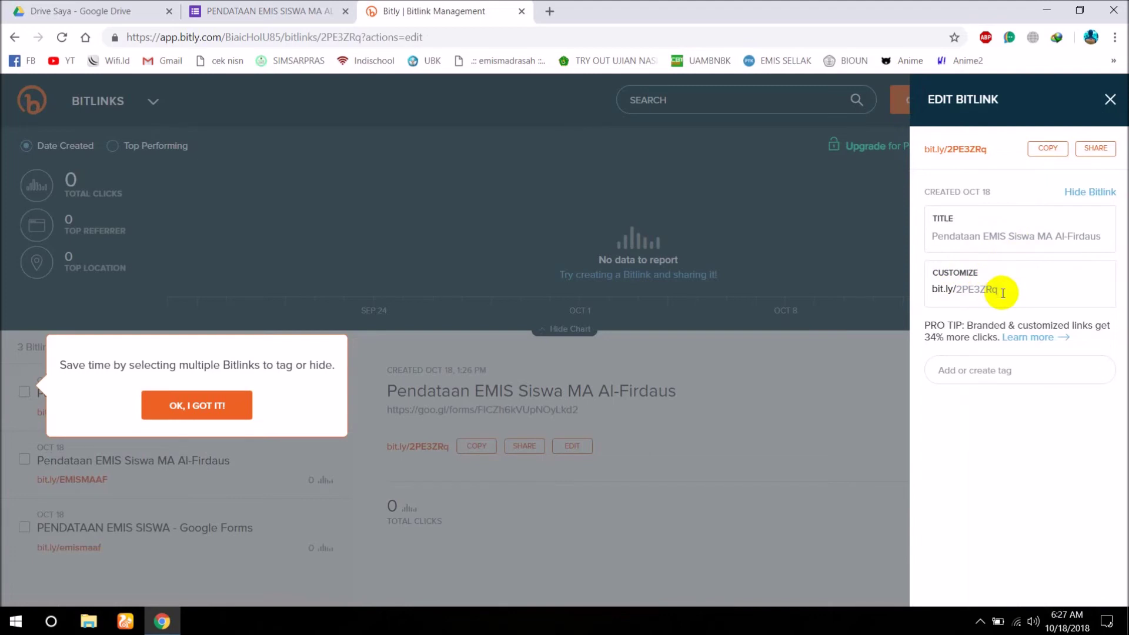
# Replace the 2PE3ZRq back-half with emissiswa, save, and copy bit.ly/emissiswa.
pyautogui.moveTo(1002, 293); pyautogui.dragTo(959, 291)
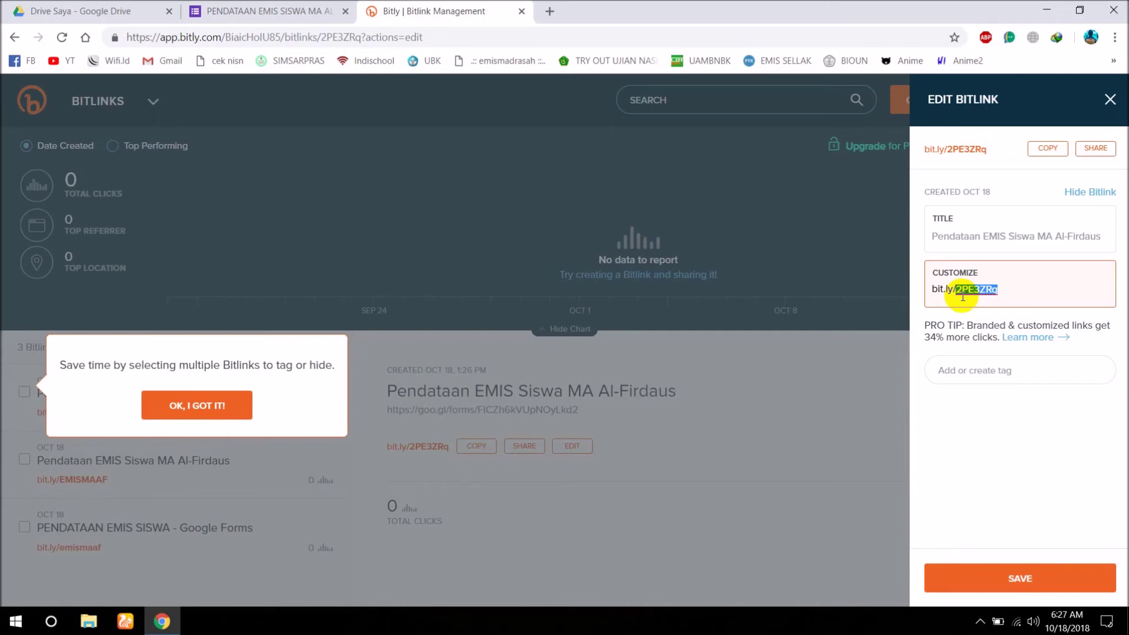
pyautogui.write('emissiswa')
pyautogui.click(1020, 573)
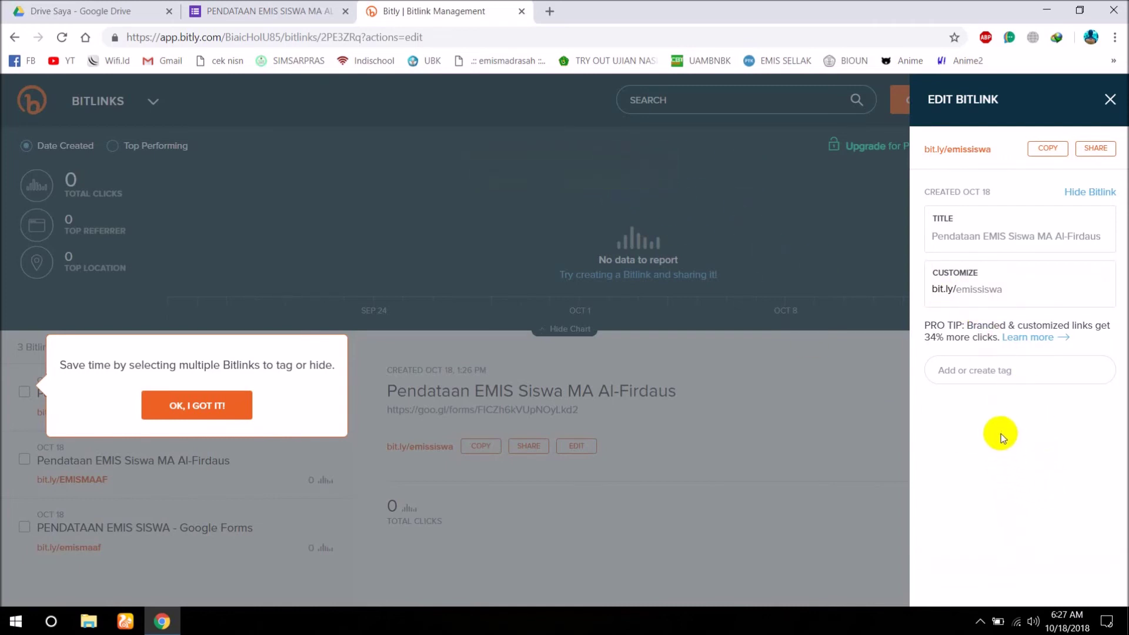
pyautogui.click(1063, 152)
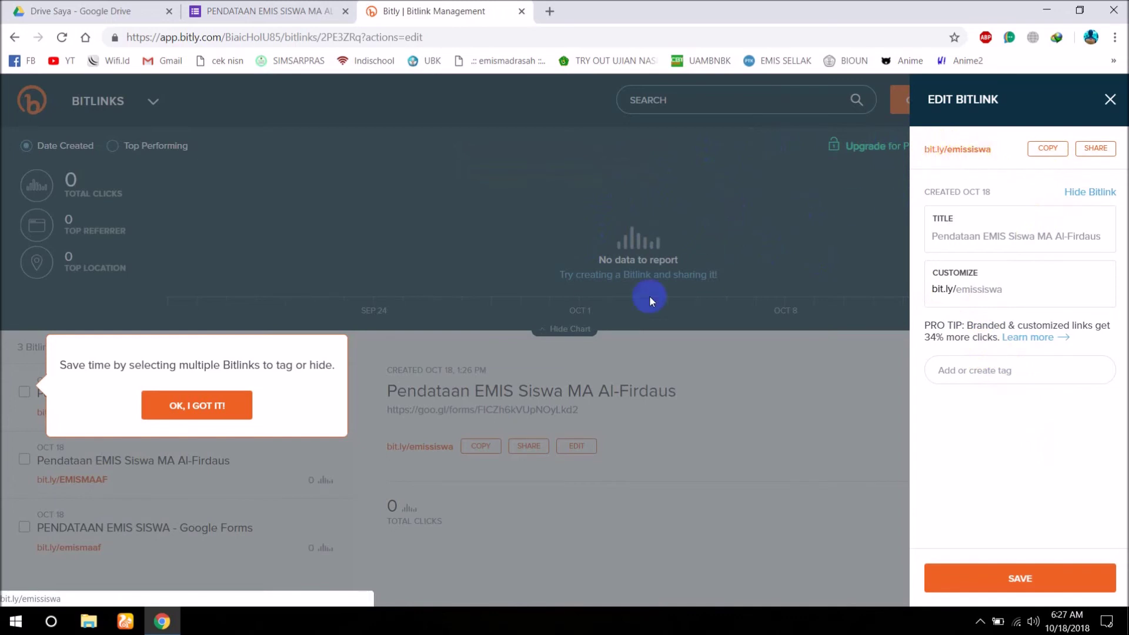
# Load the copied bit.ly/emissiswa link in the second browser to open the live form.
pyautogui.click(112, 621)
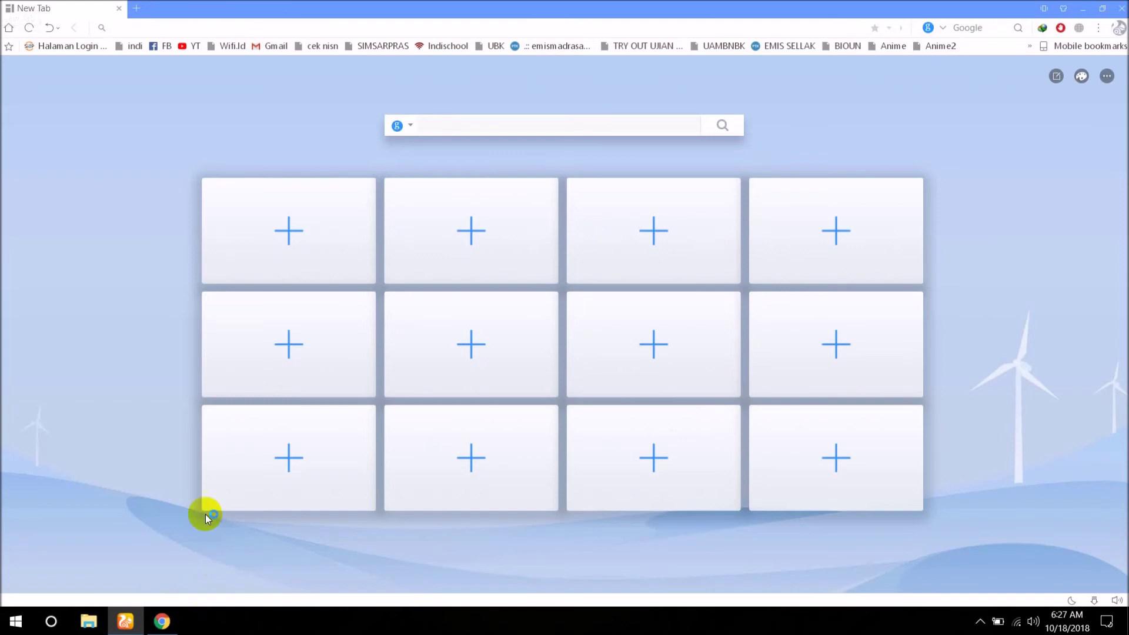
pyautogui.rightClick(129, 30)
pyautogui.click(141, 39)
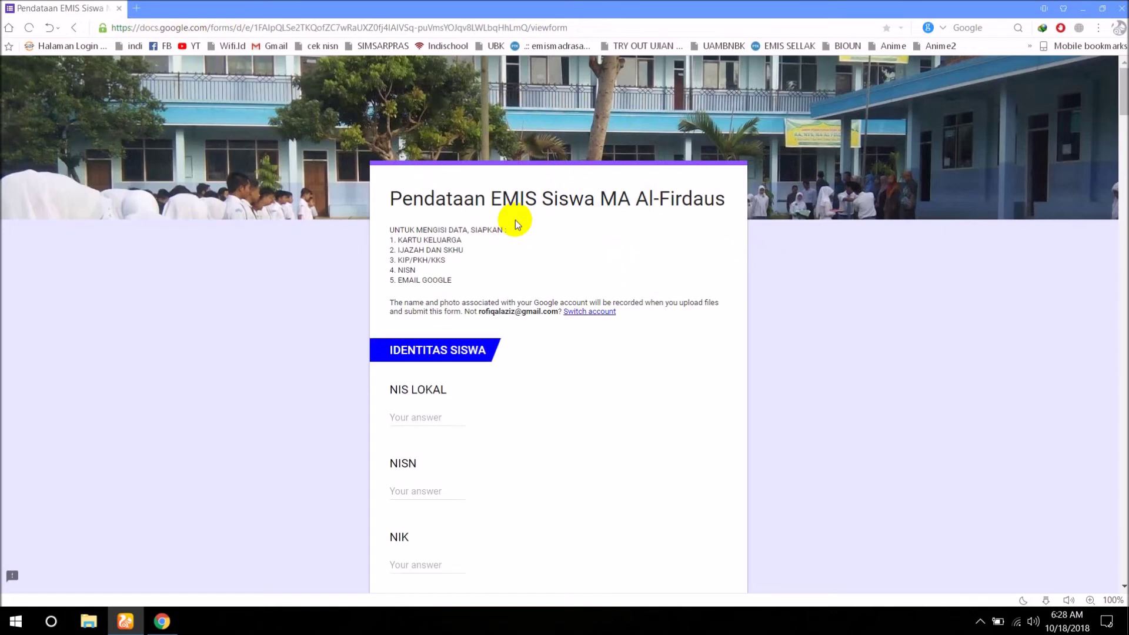
# Fill in the NIS LOKAL, NISN and NIK numbers and the student's name.
pyautogui.scroll(-1, 512, 222)
pyautogui.click(412, 365)
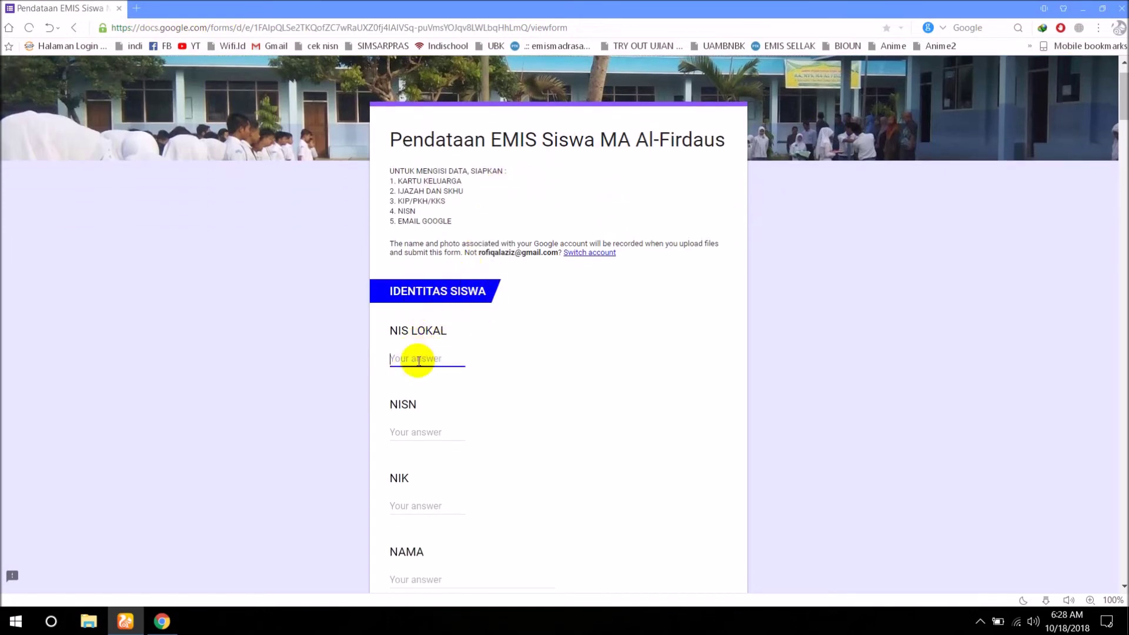
pyautogui.scroll(-1, 418, 360)
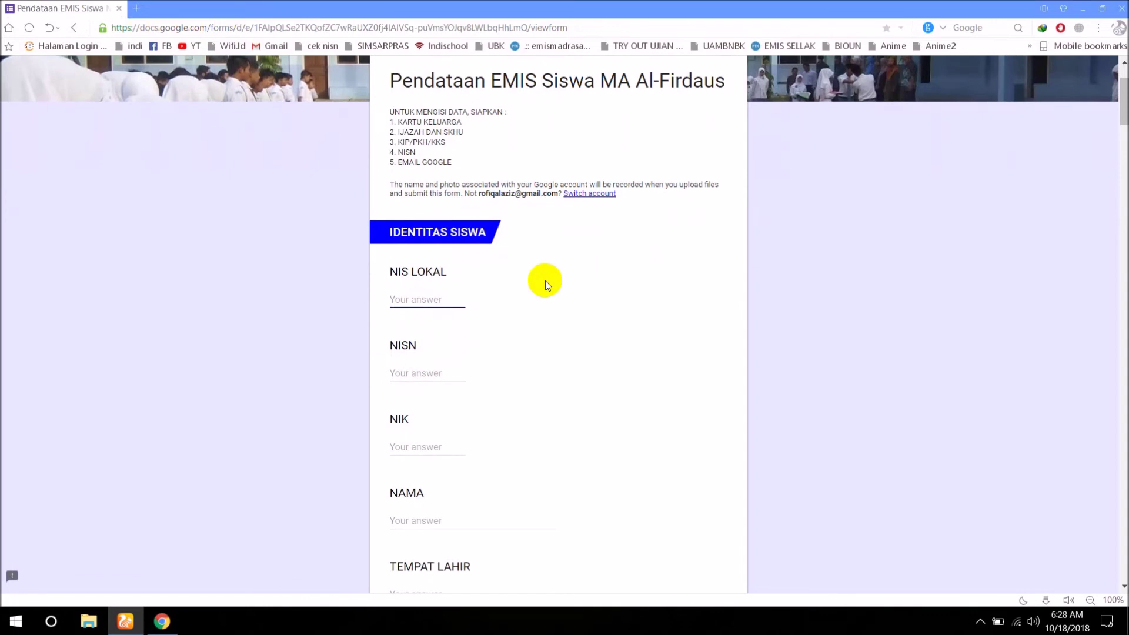
pyautogui.write('12345')
pyautogui.press('Tab')
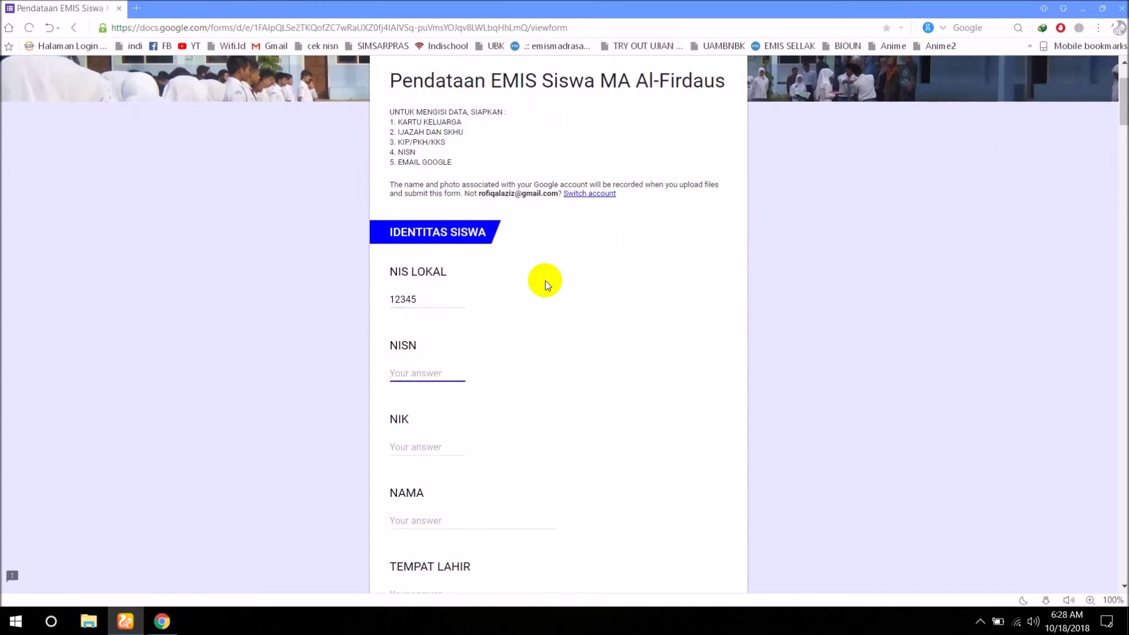
pyautogui.write('12347')
pyautogui.press('Tab')
pyautogui.write('3509142326568')
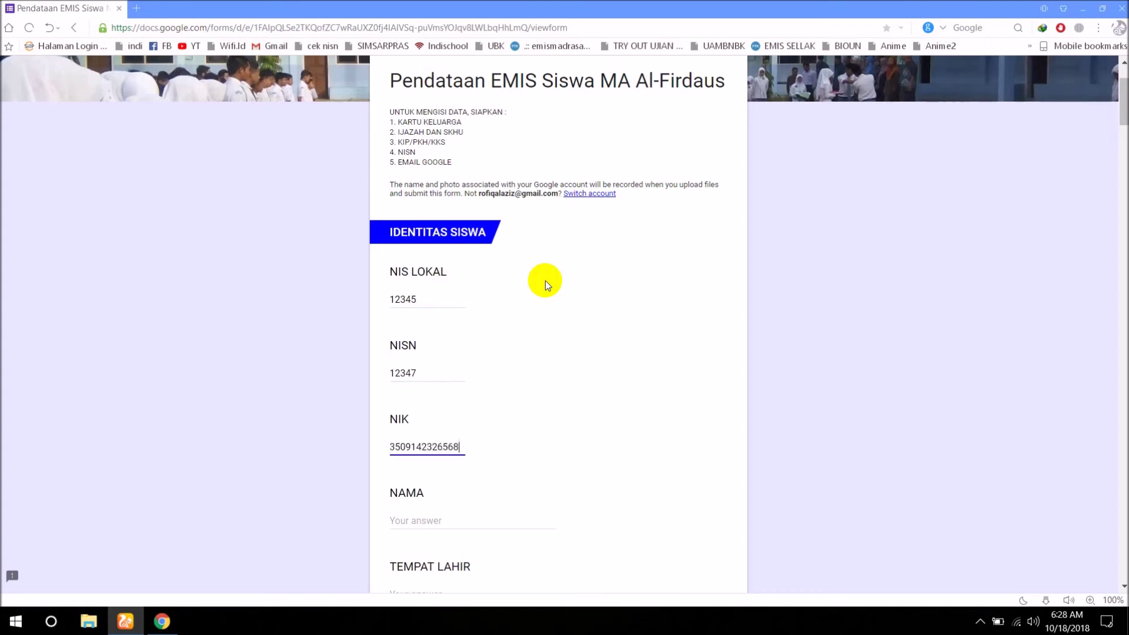
pyautogui.press('Tab')
pyautogui.write('budi')
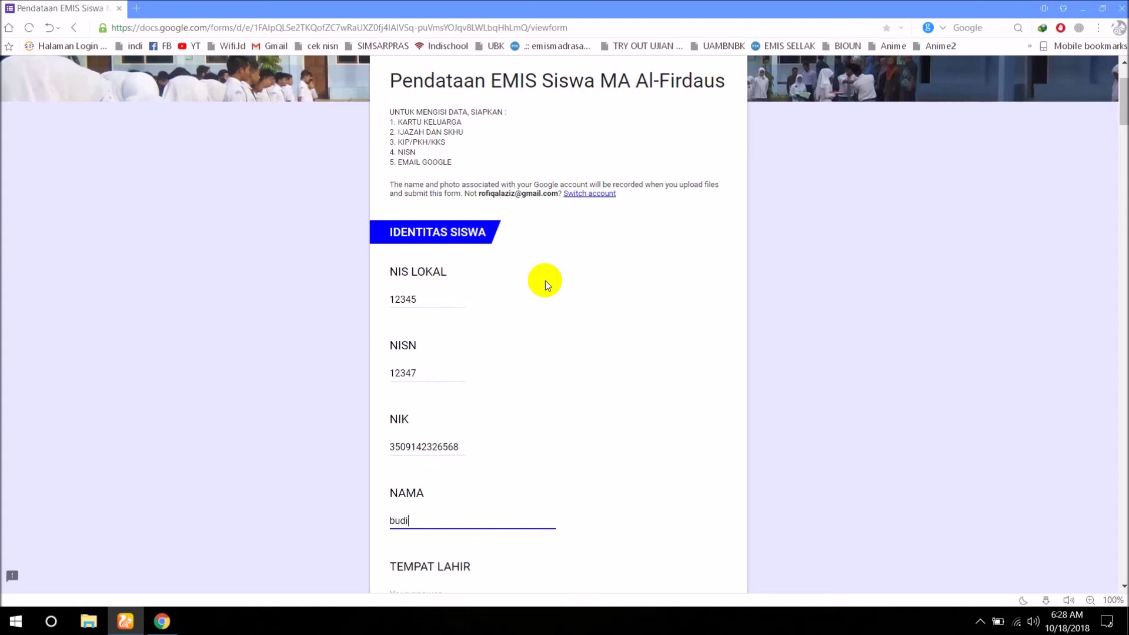
pyautogui.press('BackSpace')
pyautogui.press('BackSpace')
pyautogui.press('BackSpace')
pyautogui.press('BackSpace')
pyautogui.write('Zaid')
pyautogui.scroll(-4, 545, 294)
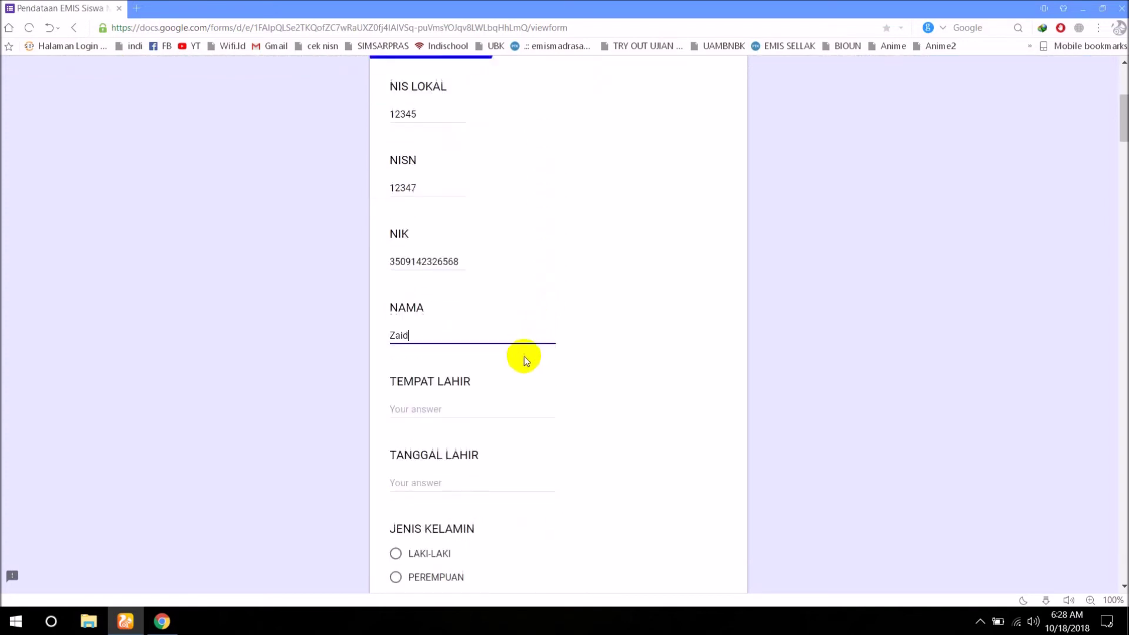
pyautogui.click(403, 355)
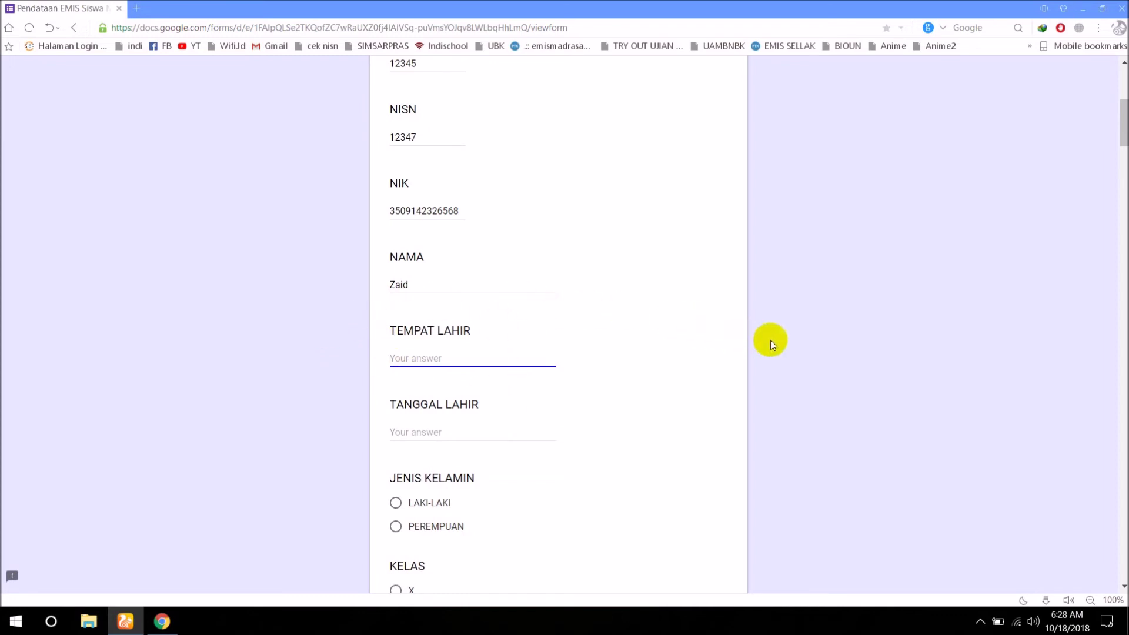
pyautogui.write('19')
pyautogui.write('-')
pyautogui.write('/')
pyautogui.write('01/199')
pyautogui.write('3')
pyautogui.click(435, 432)
pyautogui.moveTo(455, 358); pyautogui.dragTo(360, 362)
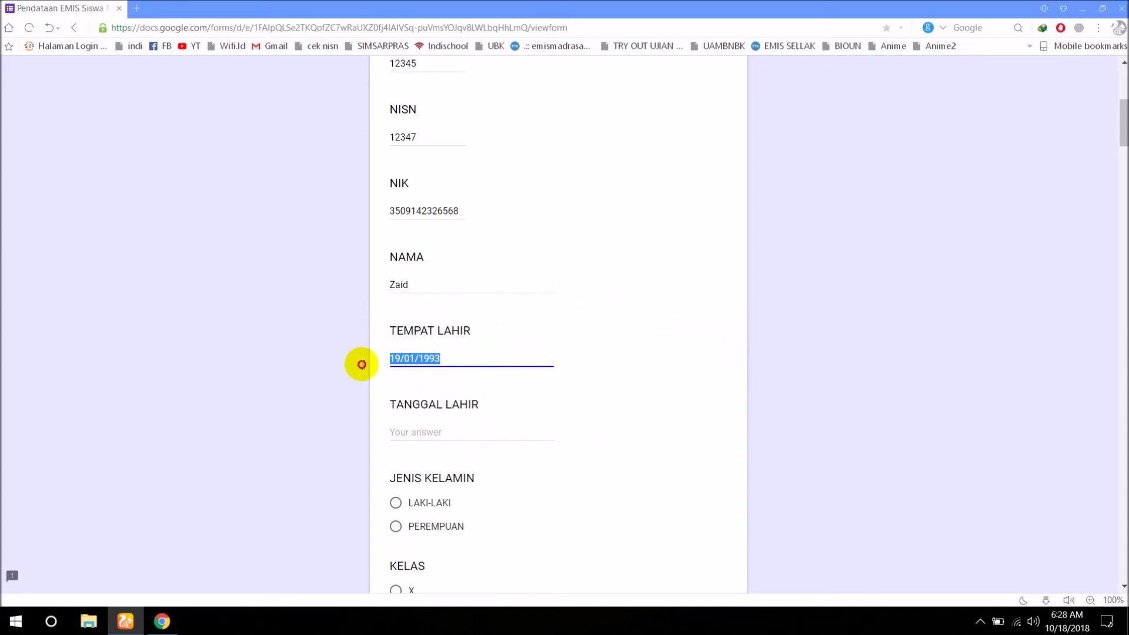
pyautogui.write('JEMBER')
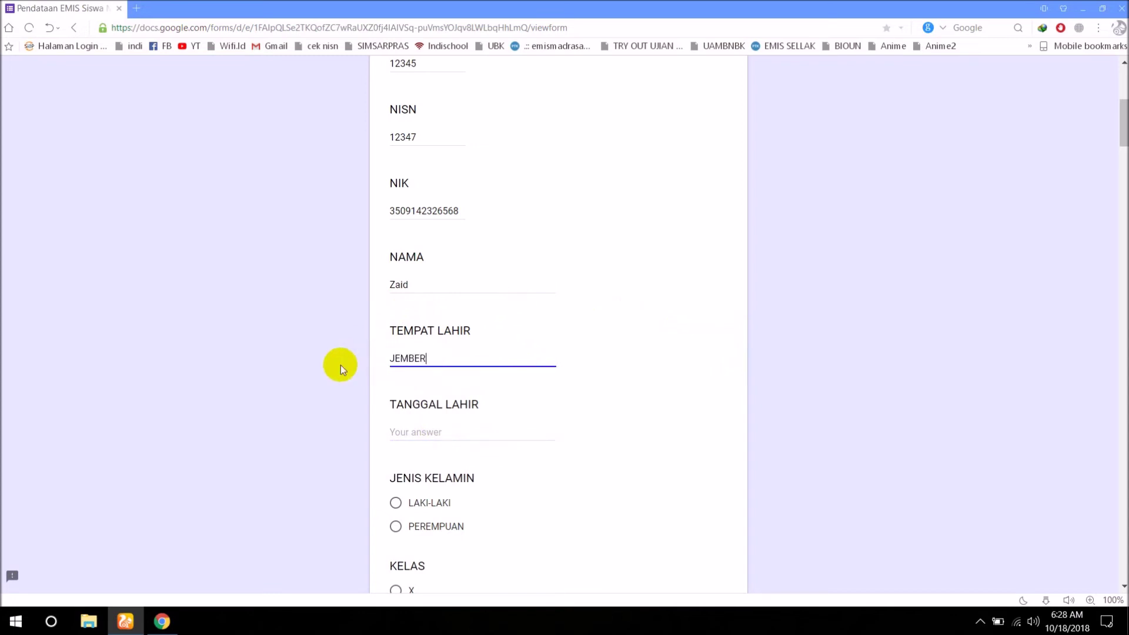
pyautogui.press('Tab')
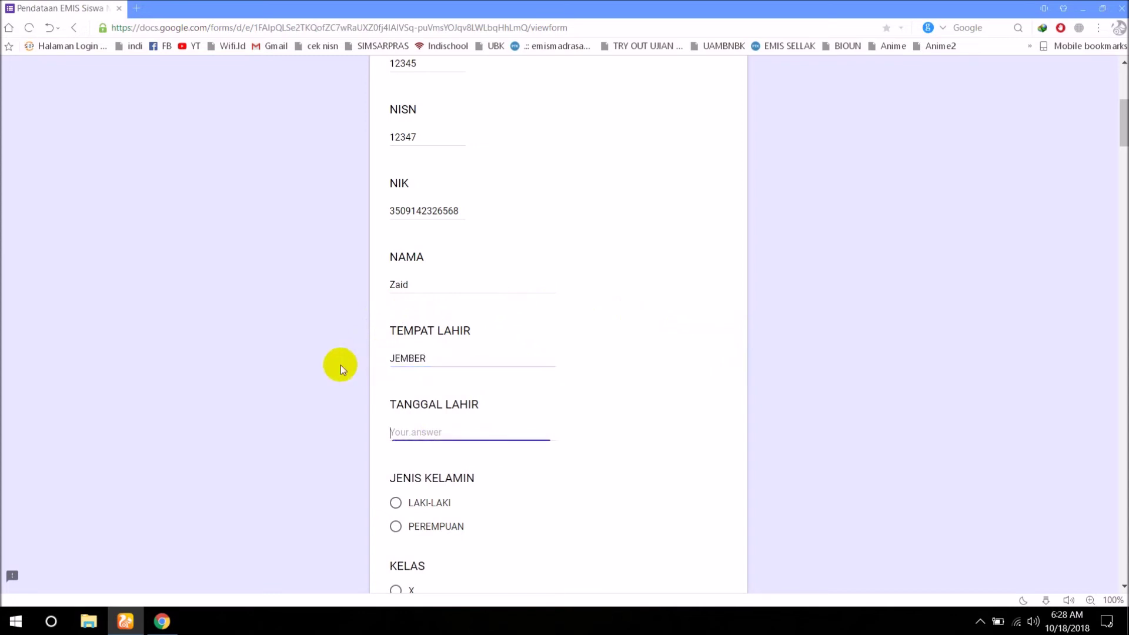
pyautogui.write('19/01/1993')
# Choose LAKI-LAKI and class X, and enter NO. ABSEN 02 and RANGKING 1.
pyautogui.scroll(-1, 378, 477)
pyautogui.click(392, 446)
pyautogui.scroll(-2, 410, 478)
pyautogui.scroll(-1, 410, 478)
pyautogui.click(396, 352)
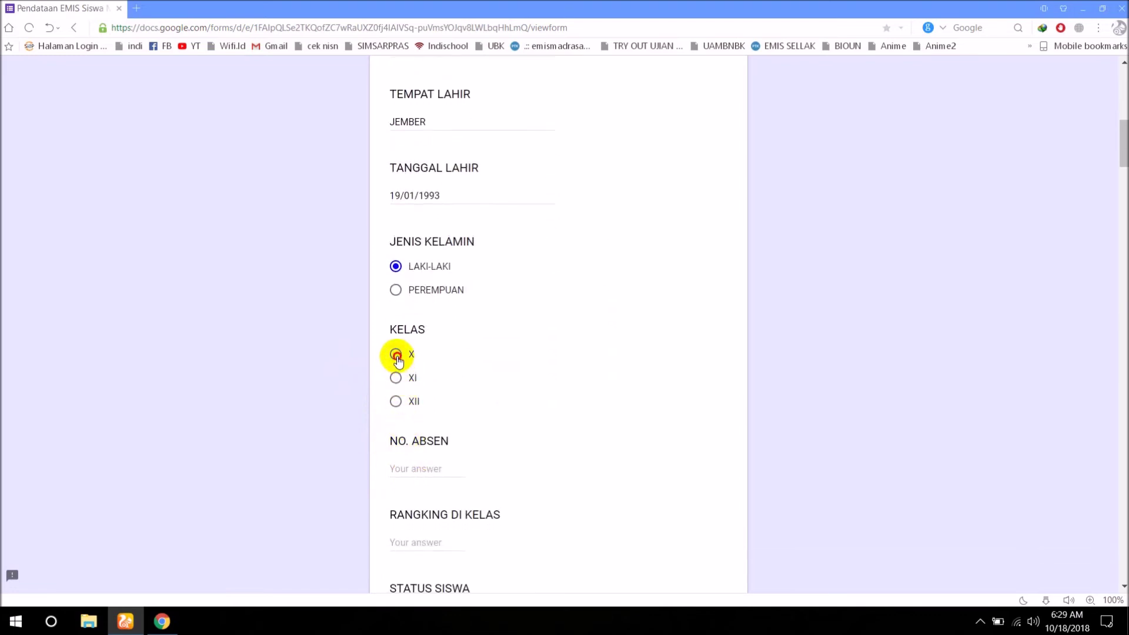
pyautogui.scroll(-1, 481, 421)
pyautogui.click(424, 409)
pyautogui.write('02')
pyautogui.click(422, 485)
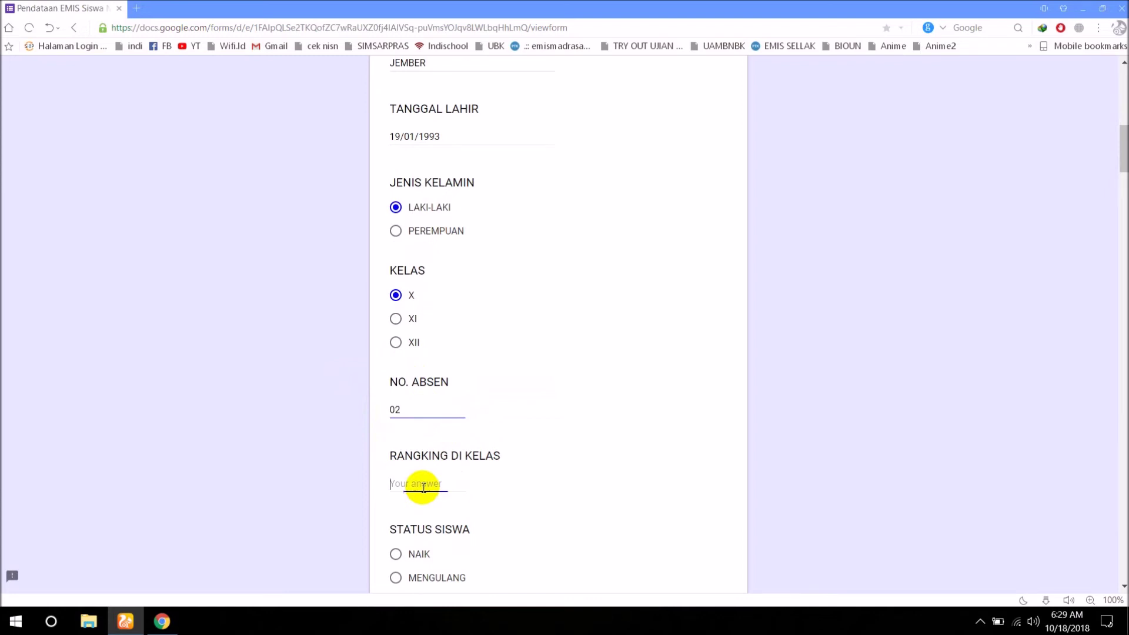
pyautogui.write('1')
# Choose SISWA BARU and MTS, and enter HOBI JALANJALAN and CITA-CITA PRESIDEN.
pyautogui.scroll(-4, 423, 487)
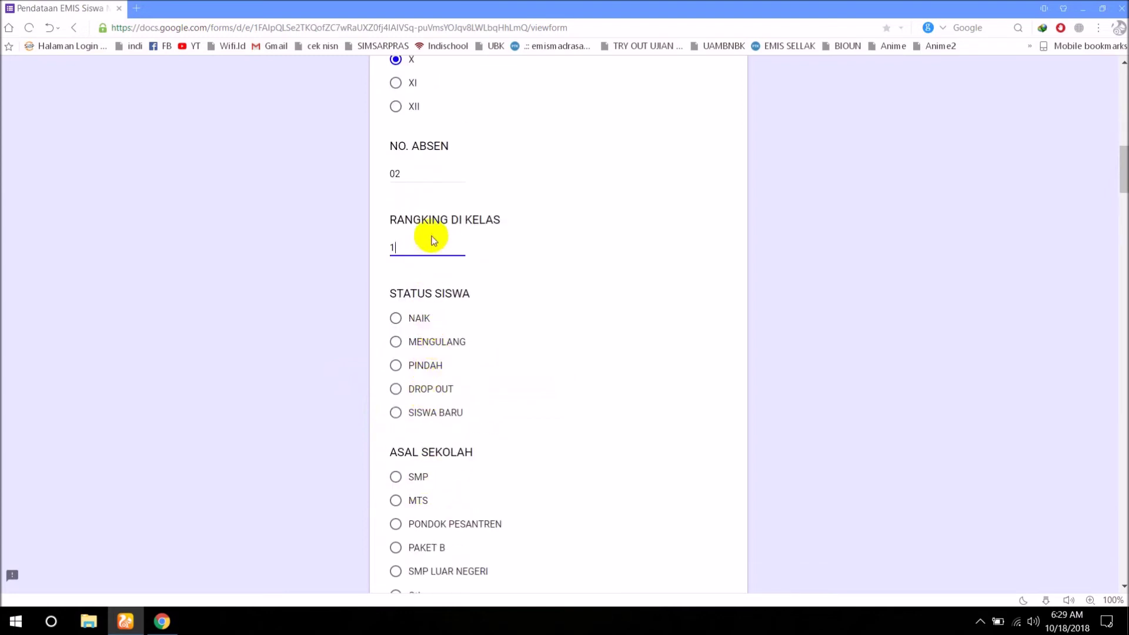
pyautogui.click(395, 412)
pyautogui.scroll(-2, 485, 440)
pyautogui.click(395, 382)
pyautogui.scroll(-2, 473, 474)
pyautogui.click(423, 430)
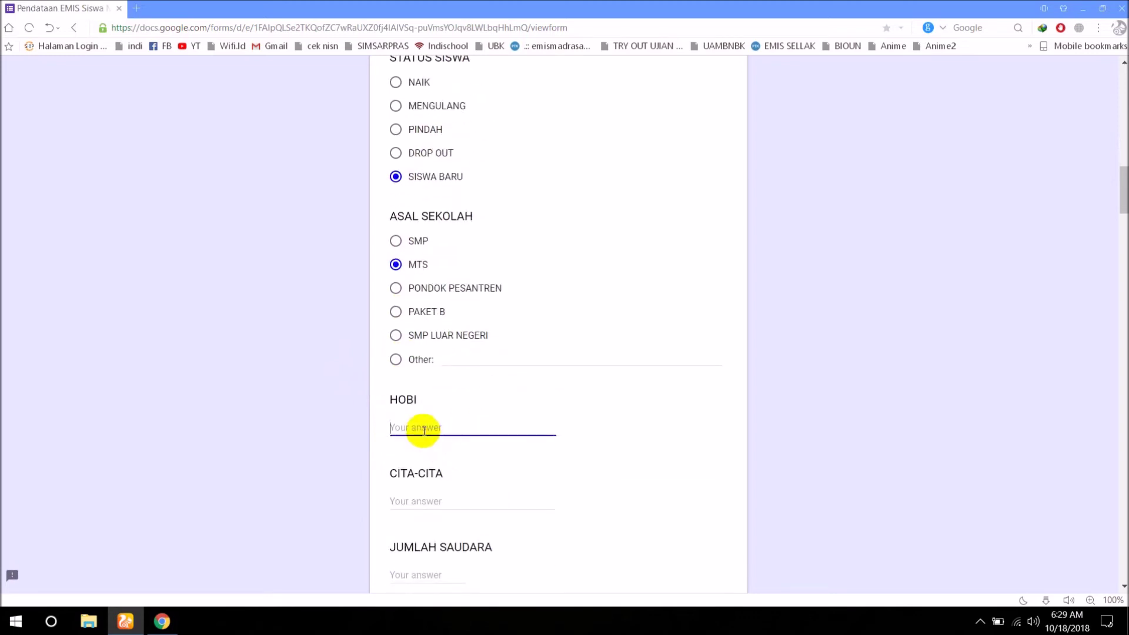
pyautogui.write('JALANJALAN')
pyautogui.scroll(-2, 425, 431)
pyautogui.click(402, 381)
pyautogui.write('PRESIDEN')
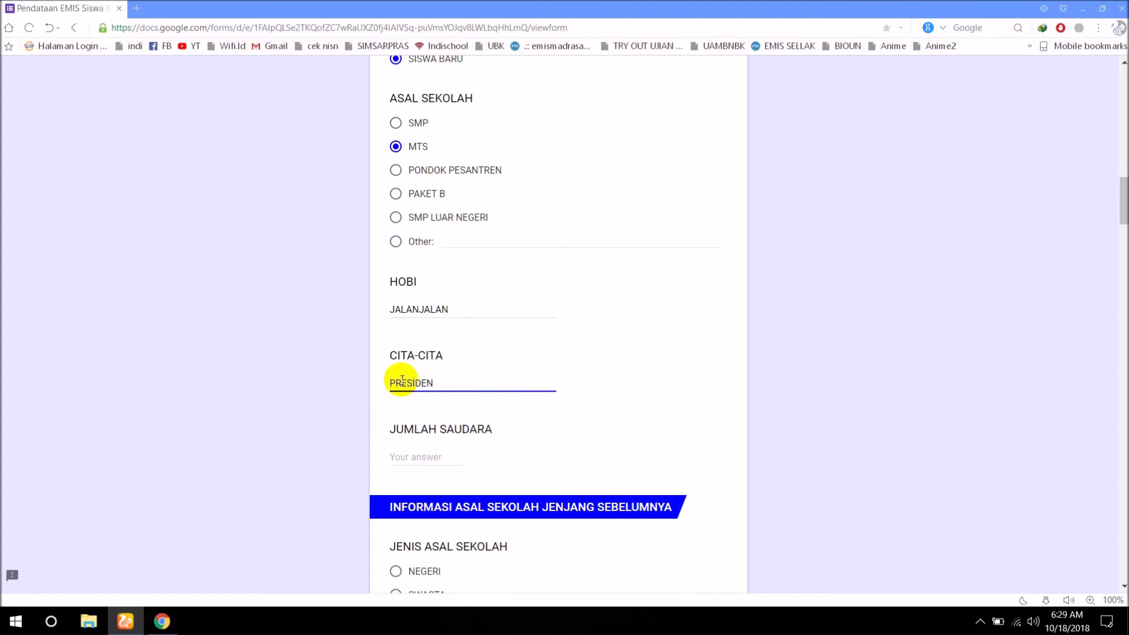
pyautogui.scroll(-1, 402, 381)
pyautogui.click(401, 389)
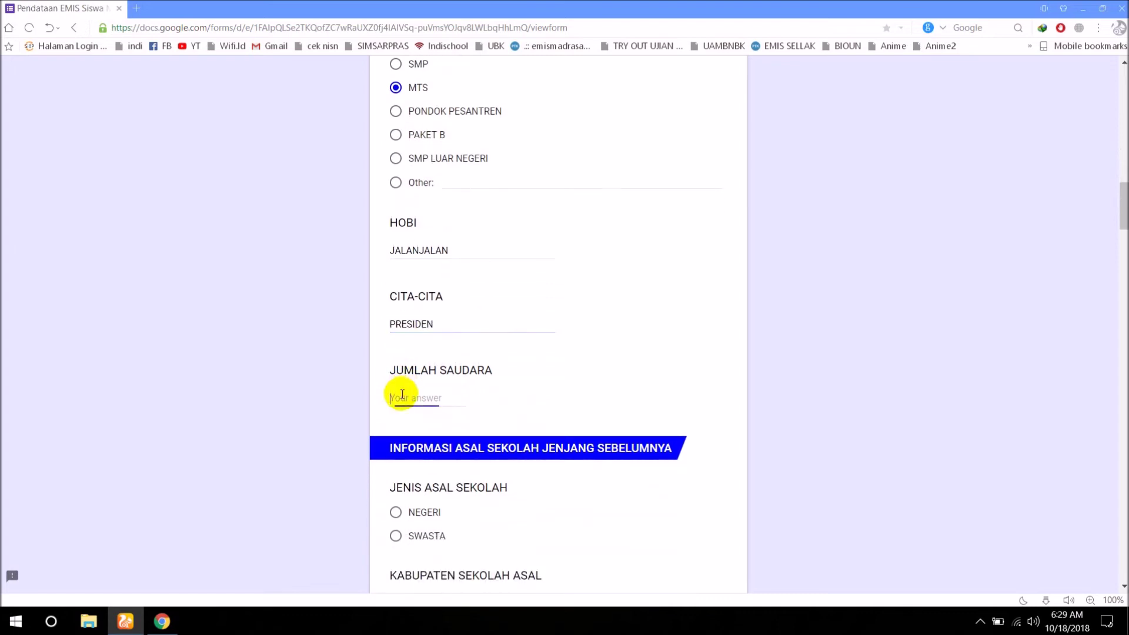
# Enter 2 siblings, previous school SWASTA in JEMBER, and the previous exam participant number.
pyautogui.write('2')
pyautogui.scroll(-2, 402, 394)
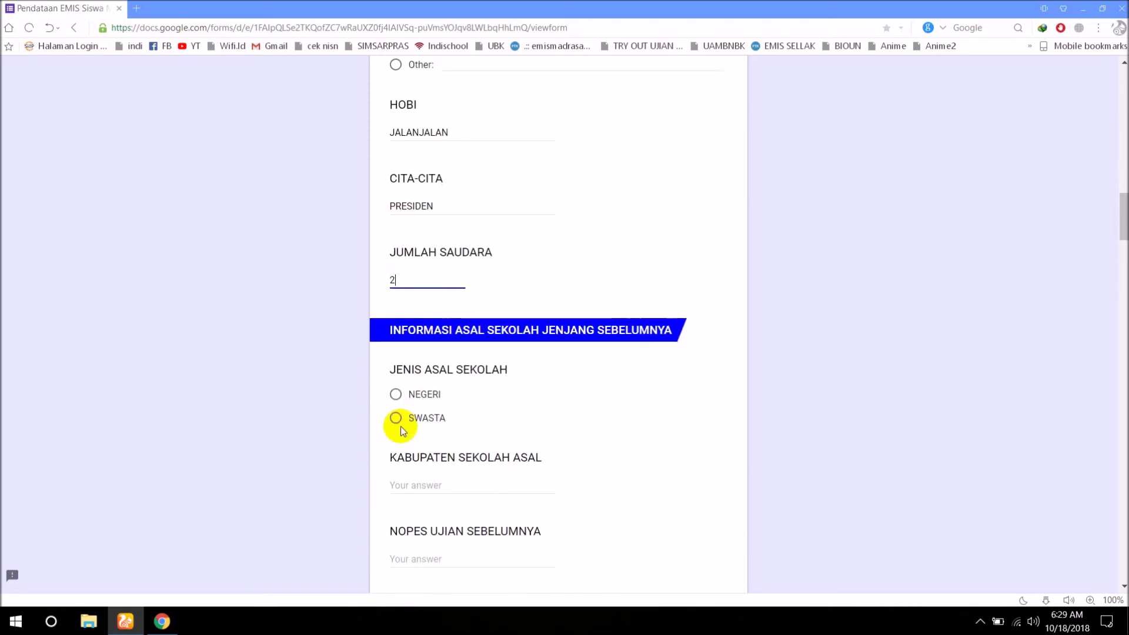
pyautogui.click(394, 421)
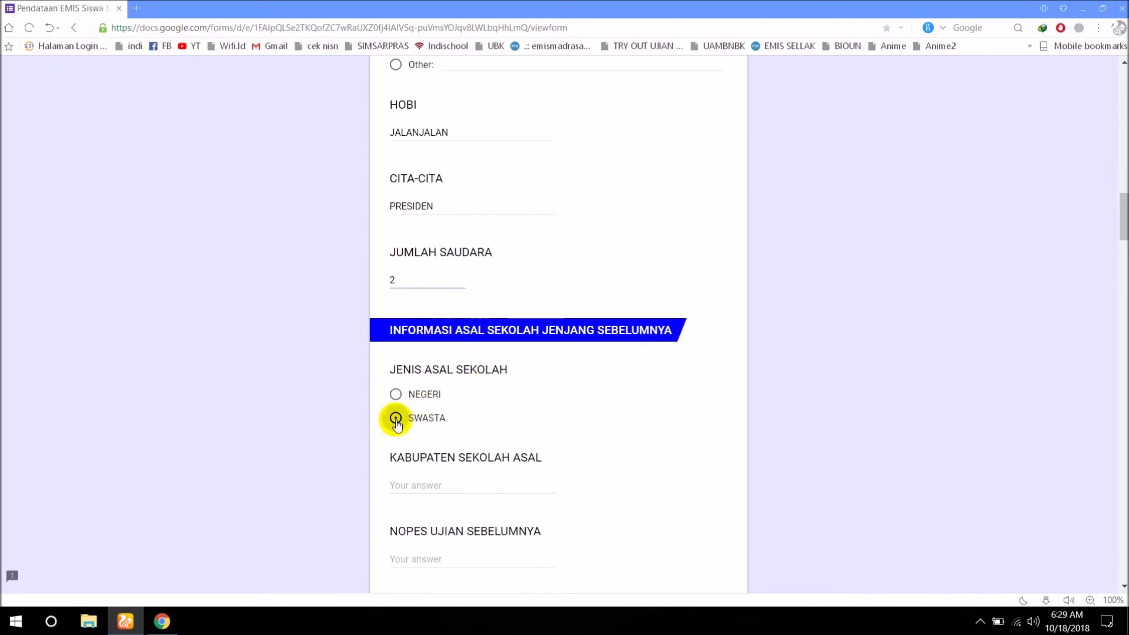
pyautogui.scroll(-2, 405, 436)
pyautogui.click(408, 369)
pyautogui.write('JEMBER')
pyautogui.press('Tab')
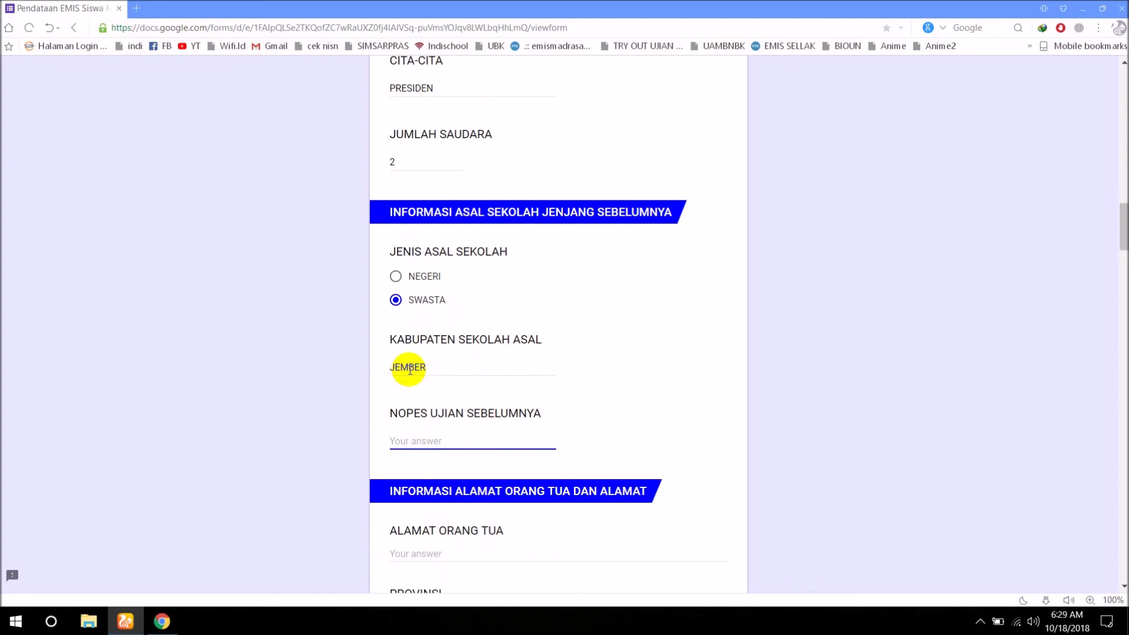
pyautogui.write('33-516-123456')
pyautogui.scroll(-2, 406, 365)
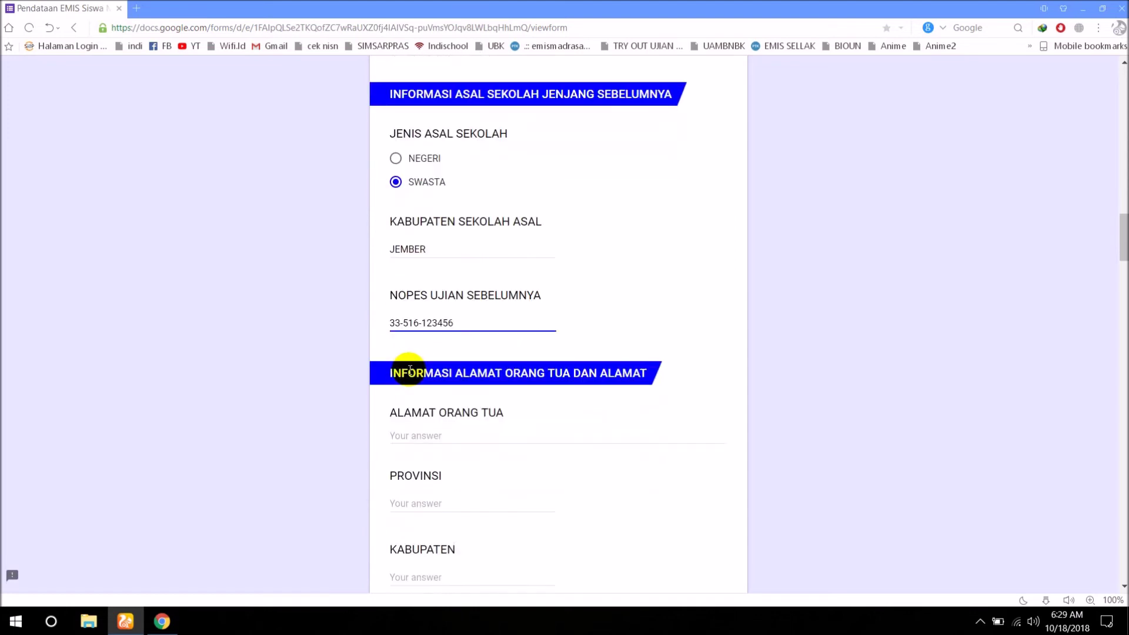
pyautogui.click(397, 431)
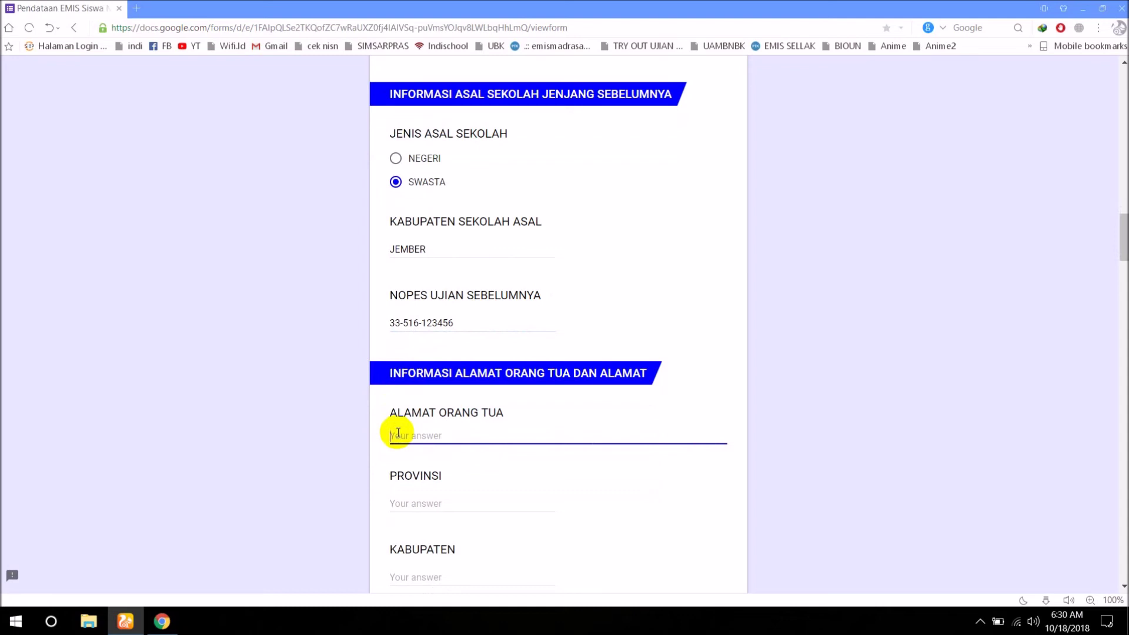
pyautogui.write('Dsn. Gk')
pyautogui.write('undengan RT 003')
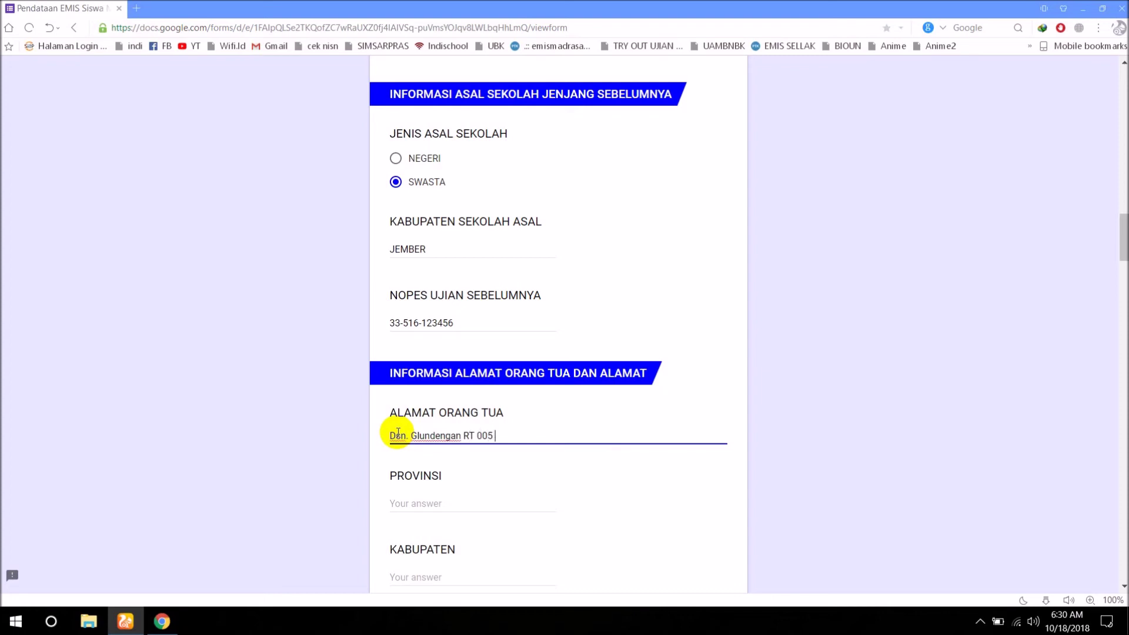
pyautogui.write(' RW 003 Desa Suci Kecamat')
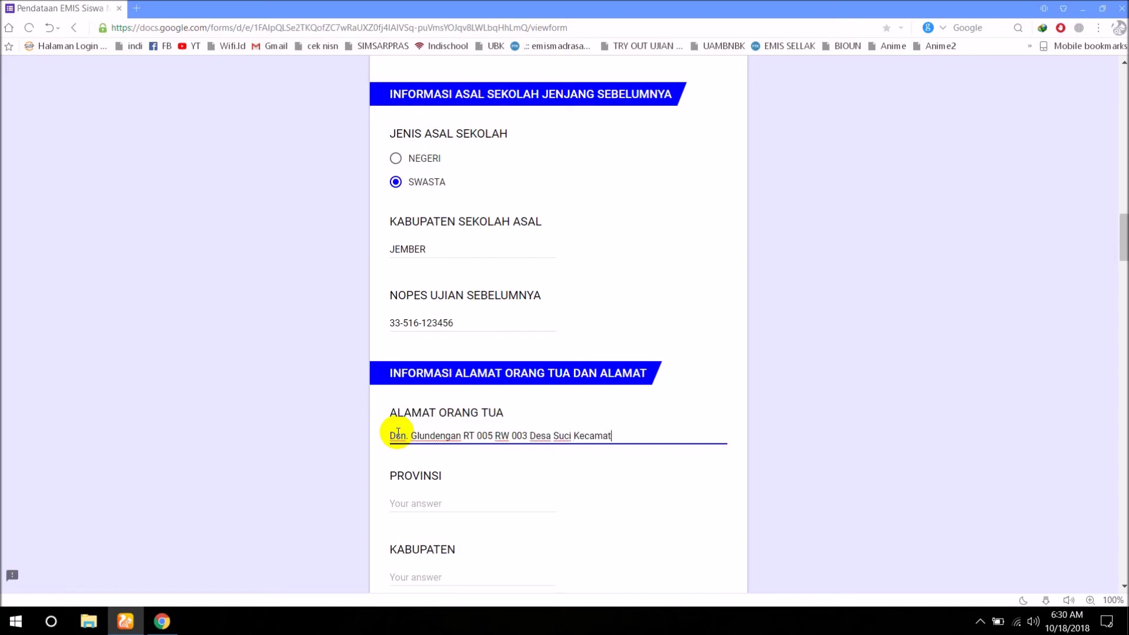
pyautogui.write('an Panti')
# Fill in province Jawa Timur, regency Jember and district Panti.
pyautogui.click(397, 497)
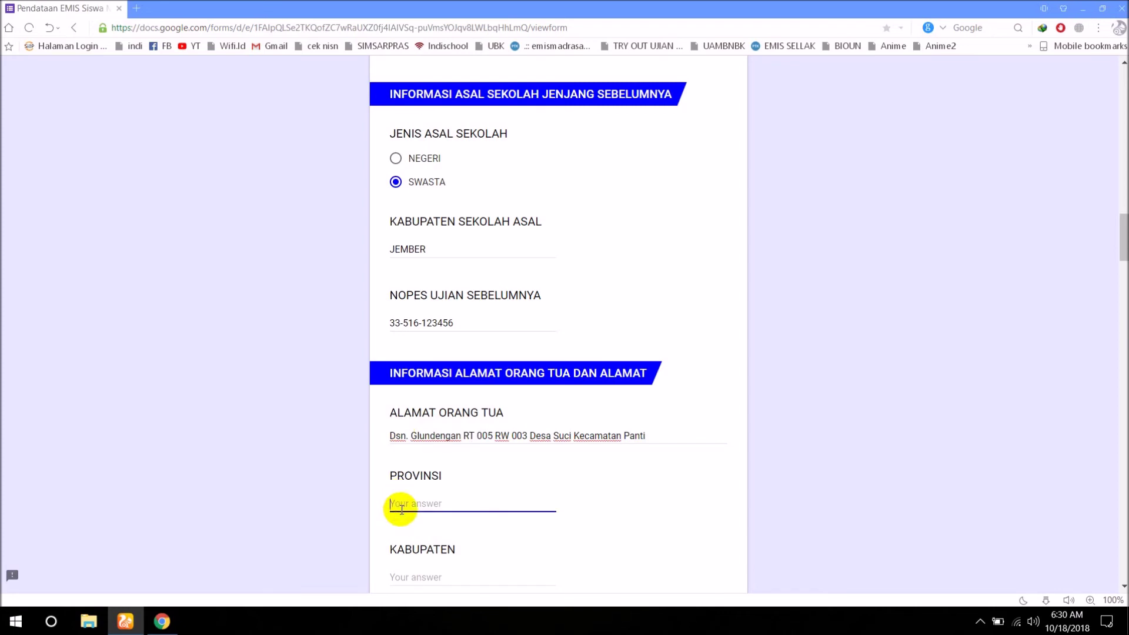
pyautogui.write('Jawa Timur')
pyautogui.press('Tab')
pyautogui.write('Jember')
pyautogui.press('Tab')
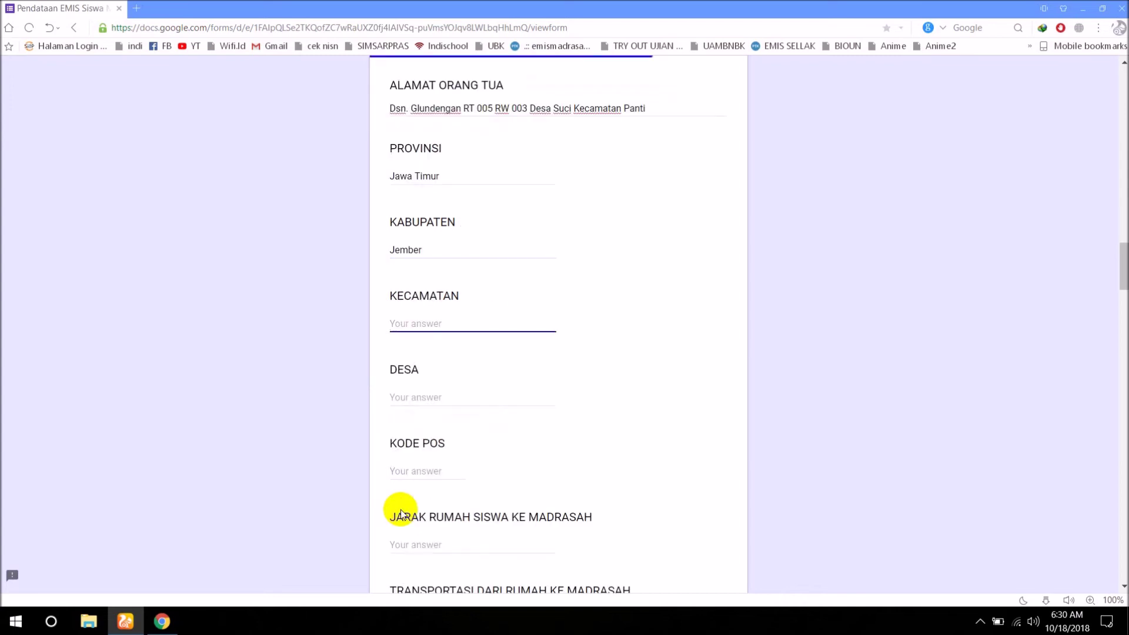
pyautogui.write('Panti')
# Fill in village Suci, the postal code, and a home-to-school distance of 1.
pyautogui.press('Tab')
pyautogui.write('Suci')
pyautogui.press('Tab')
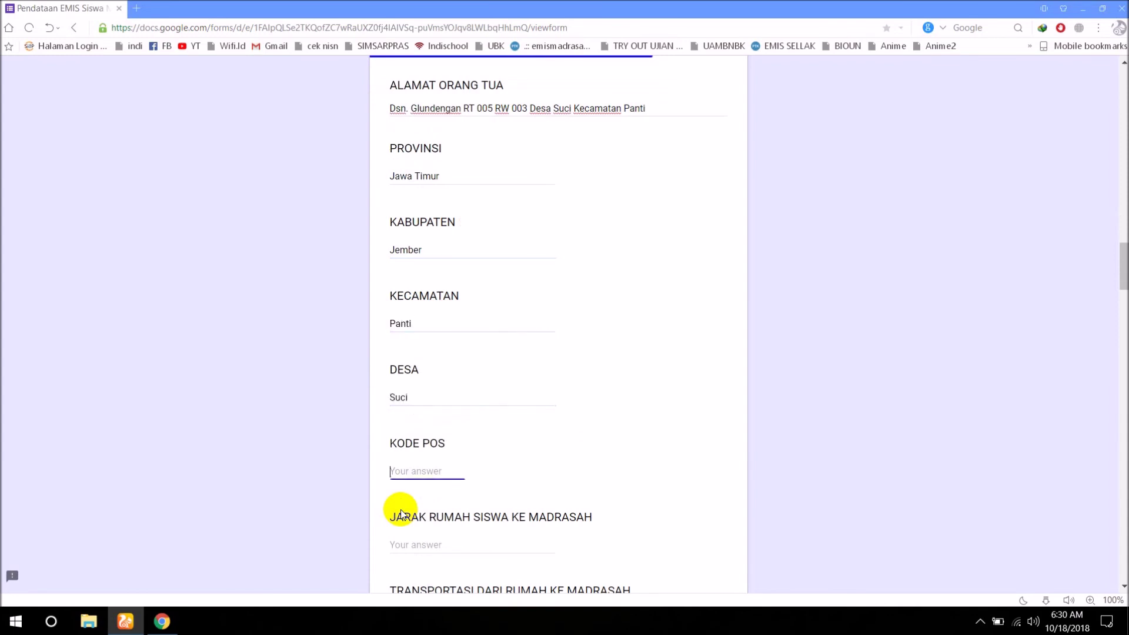
pyautogui.write('6')
pyautogui.press('Tab')
pyautogui.write('1')
pyautogui.press('Tab')
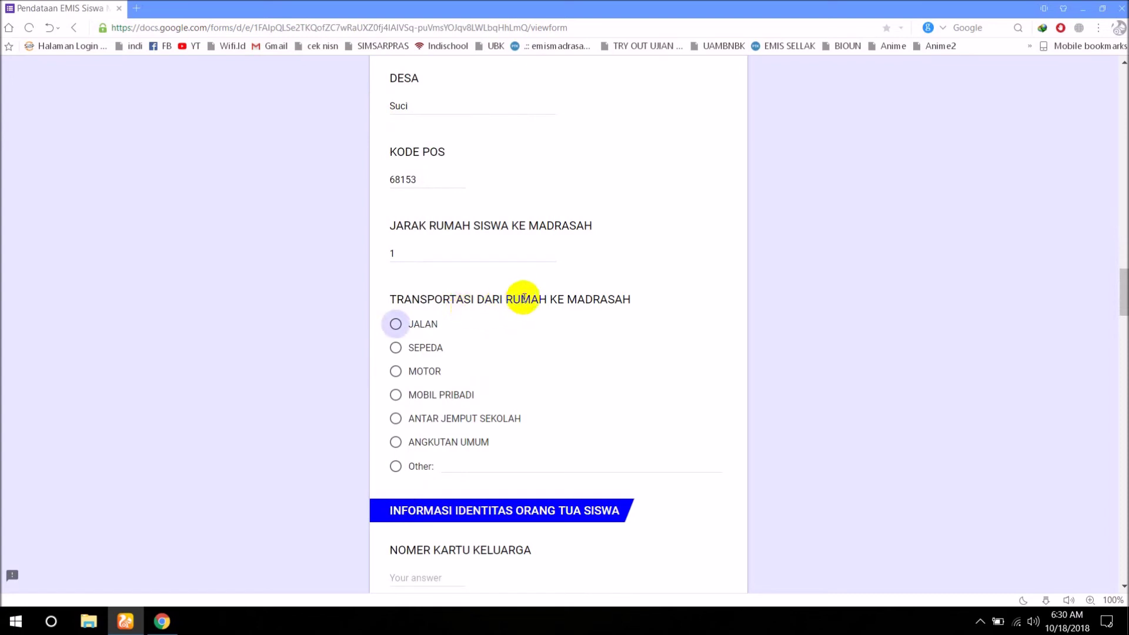
# Choose MOTOR as transport, then enter the family card number, father's name and father's NIK.
pyautogui.click(401, 372)
pyautogui.scroll(-4, 467, 417)
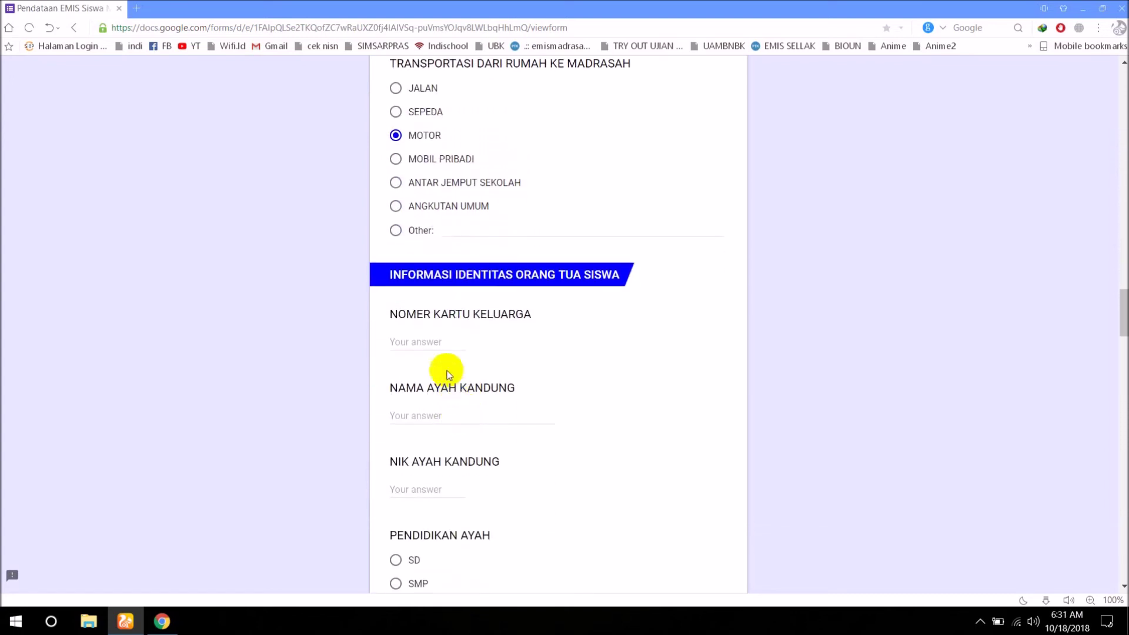
pyautogui.click(427, 341)
pyautogui.write('350147859312')
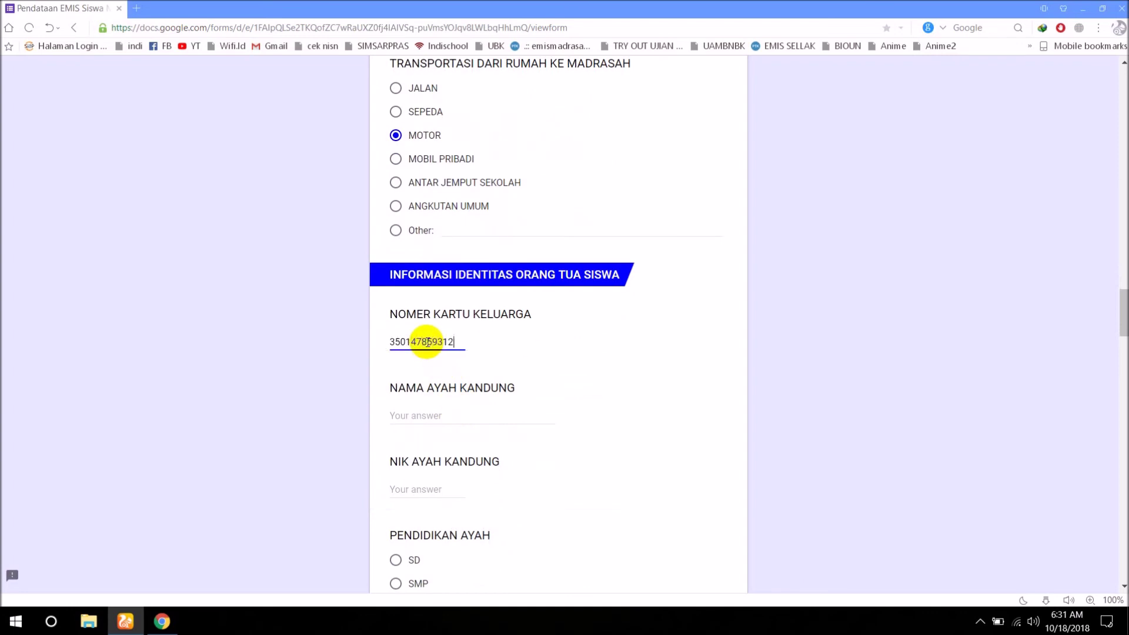
pyautogui.press('Tab')
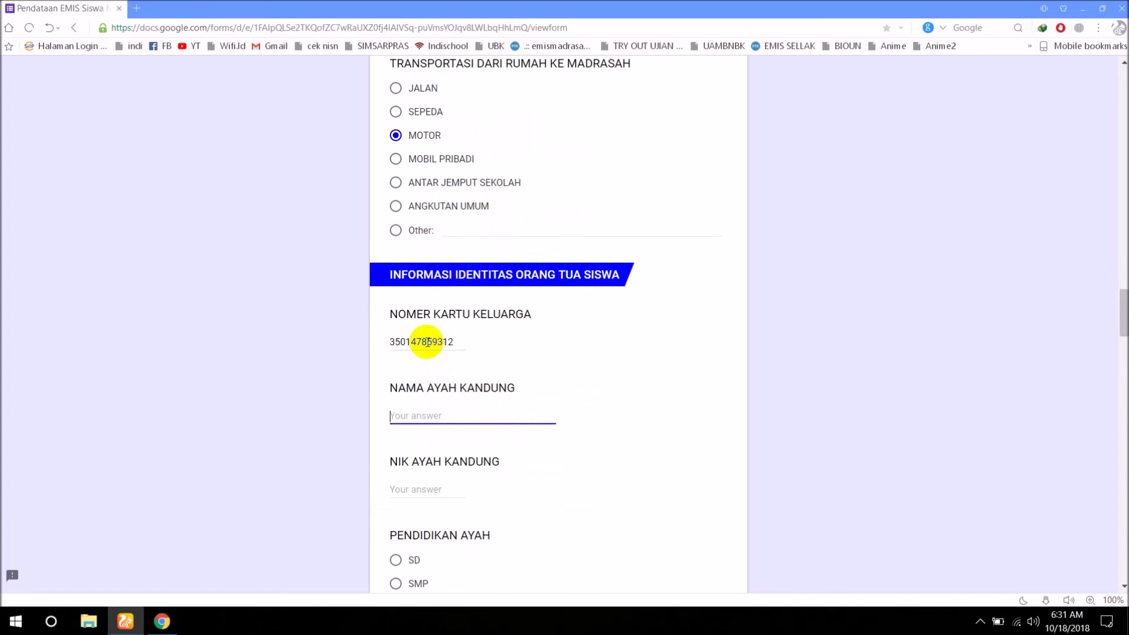
pyautogui.write('budi')
pyautogui.press('Tab')
pyautogui.write('3')
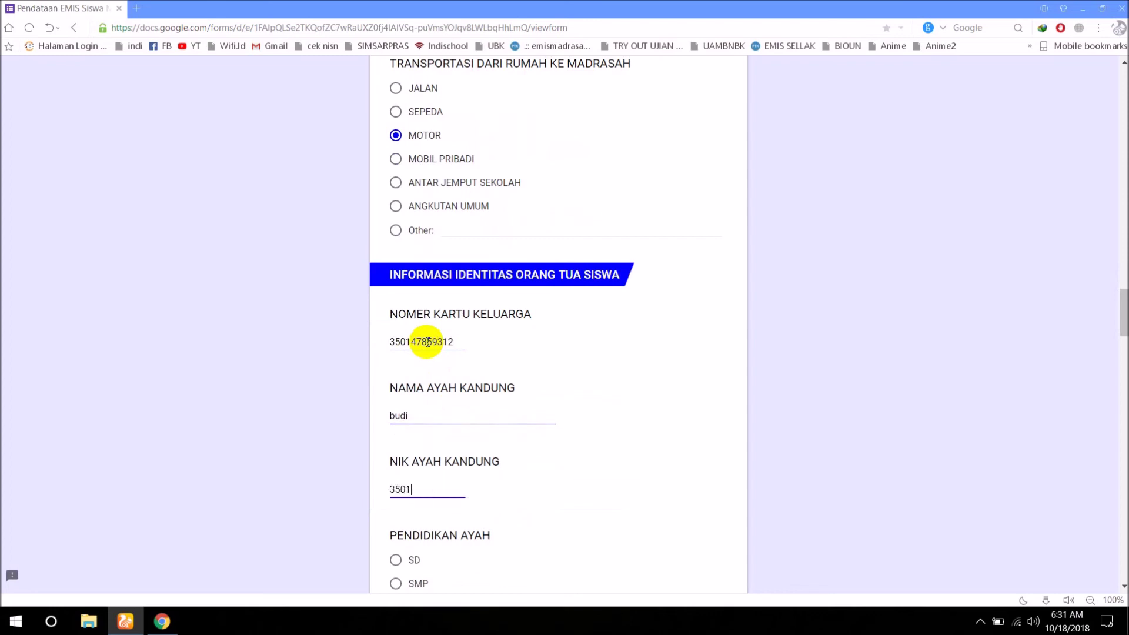
pyautogui.press('Tab')
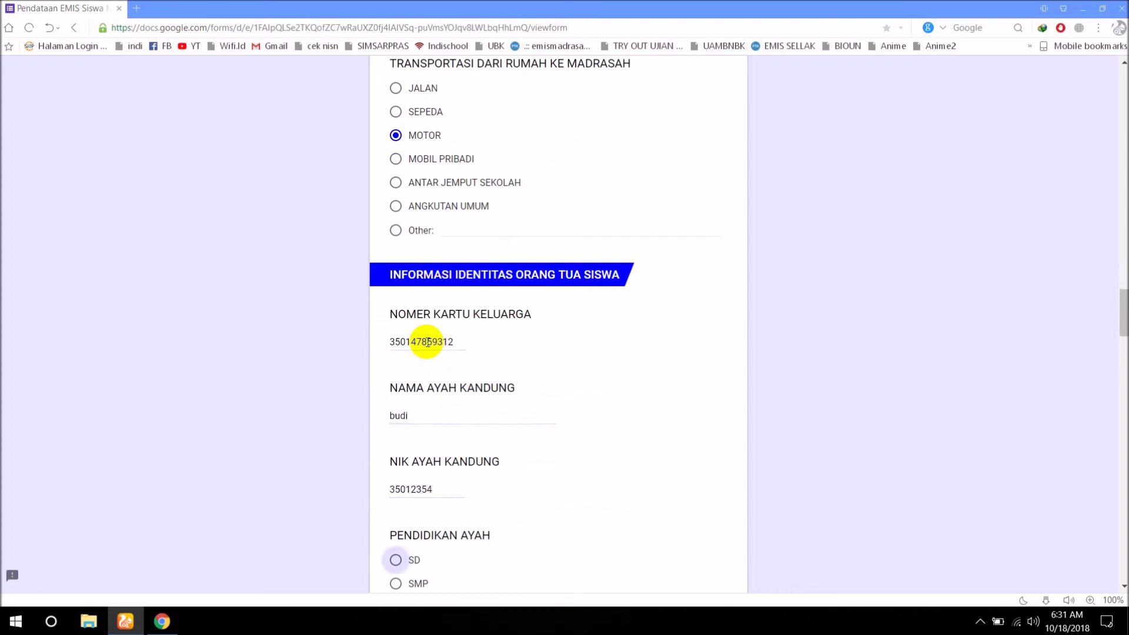
# Set the father's education to S2 and occupation to Guru/Dosen.
pyautogui.scroll(-3, 410, 491)
pyautogui.click(395, 477)
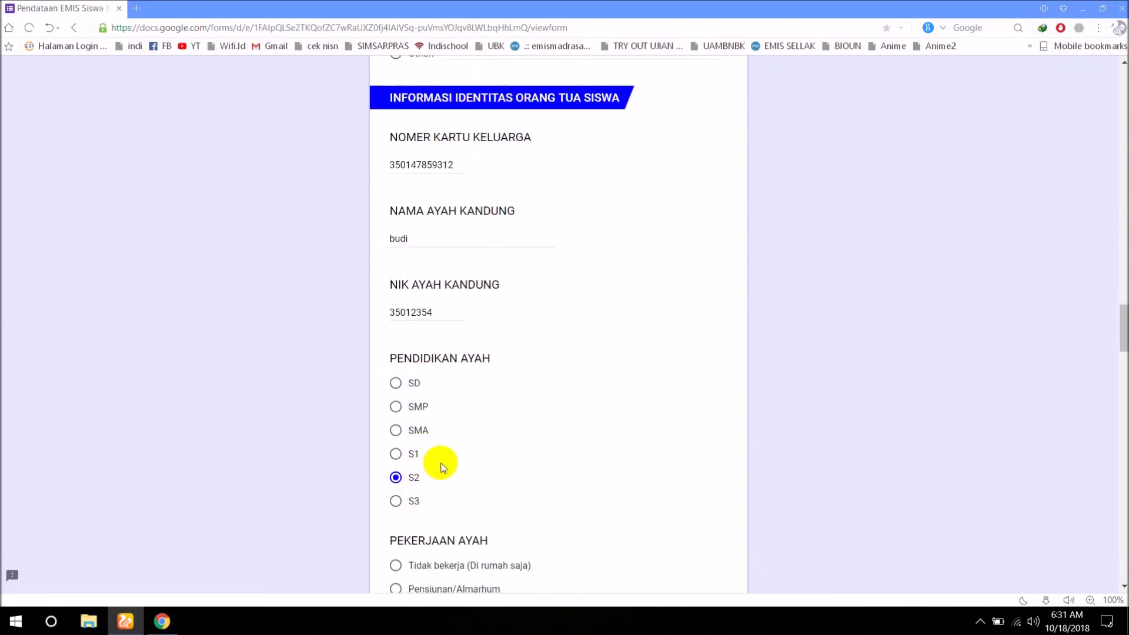
pyautogui.scroll(-3, 442, 464)
pyautogui.scroll(-5, 441, 432)
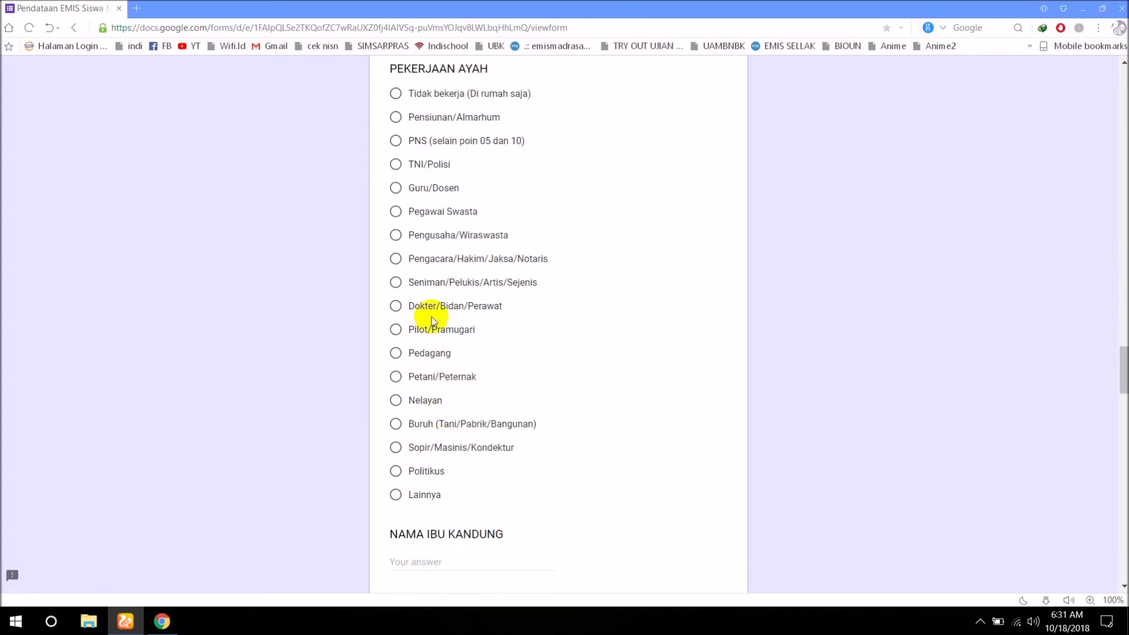
pyautogui.click(396, 188)
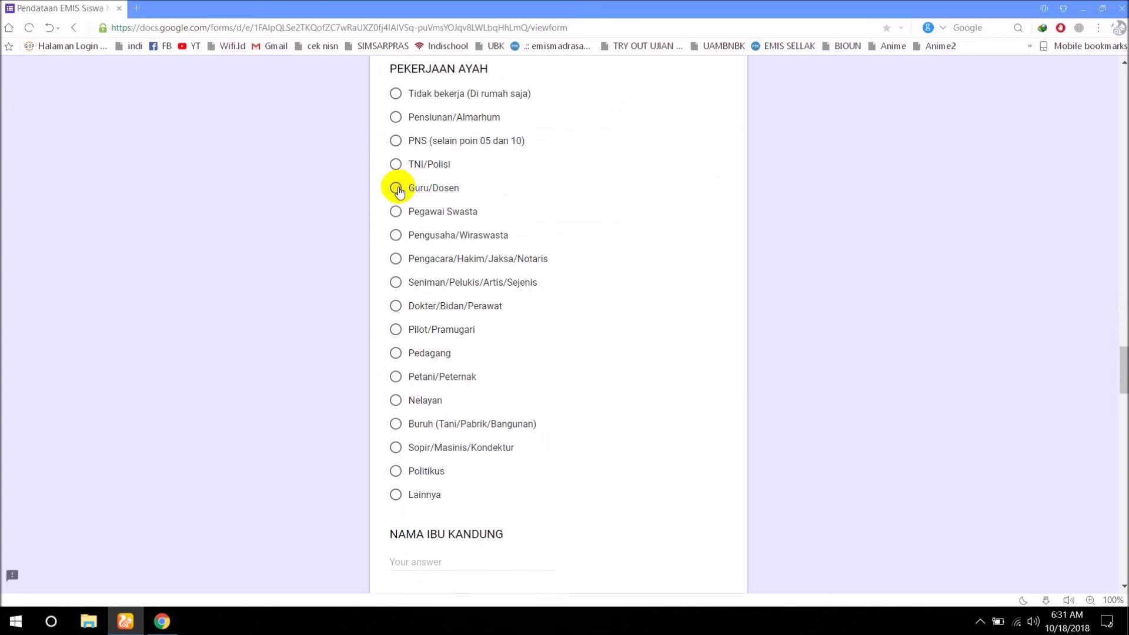
pyautogui.scroll(-3, 464, 355)
# Enter the mother's name and NIK and set her education to S1.
pyautogui.click(445, 383)
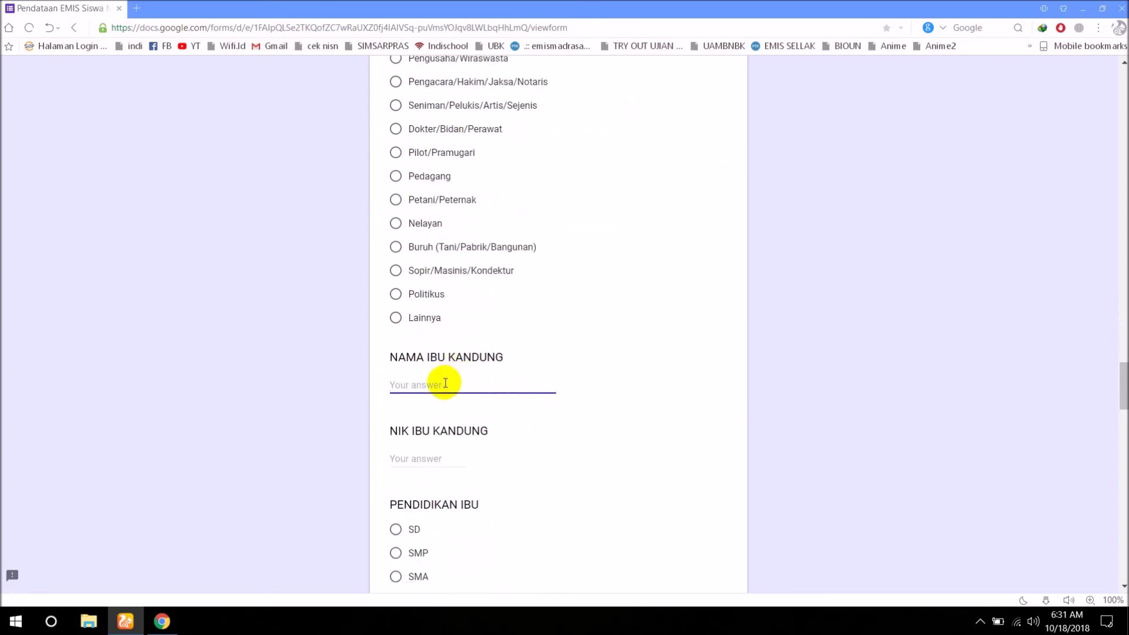
pyautogui.write('Siti')
pyautogui.click(435, 458)
pyautogui.write('3256546')
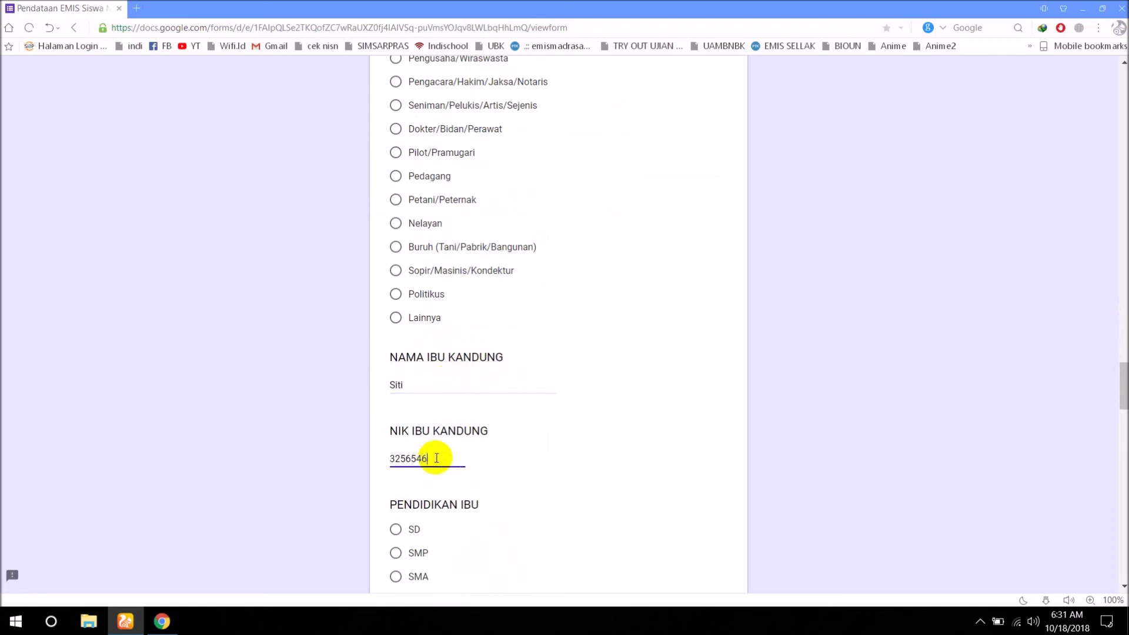
pyautogui.scroll(-4, 436, 458)
pyautogui.click(403, 364)
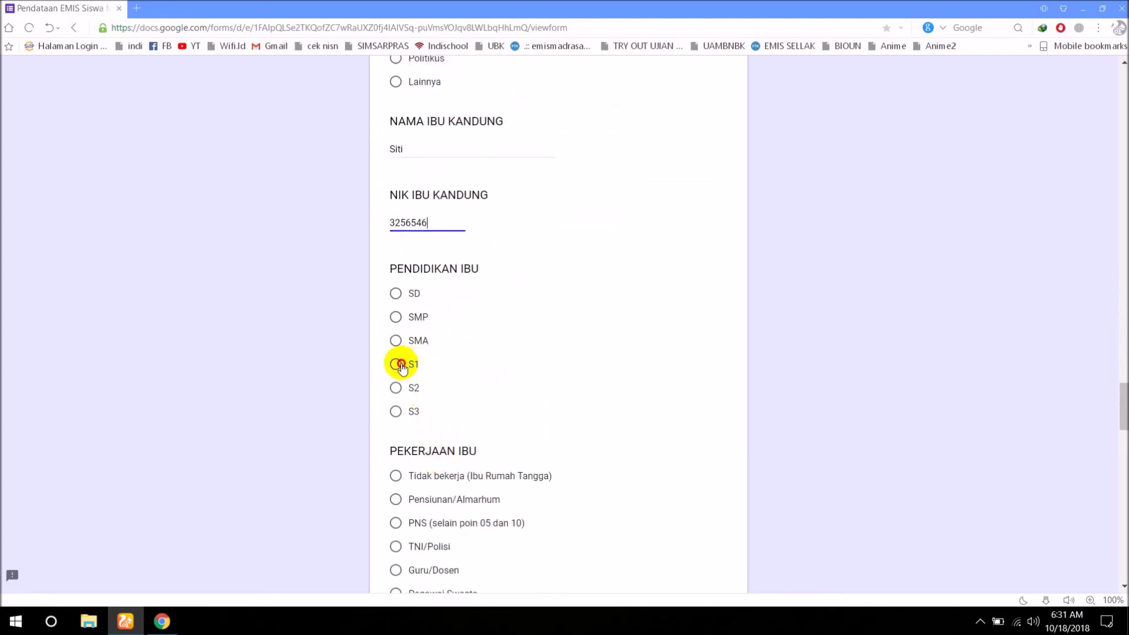
pyautogui.scroll(-2, 488, 383)
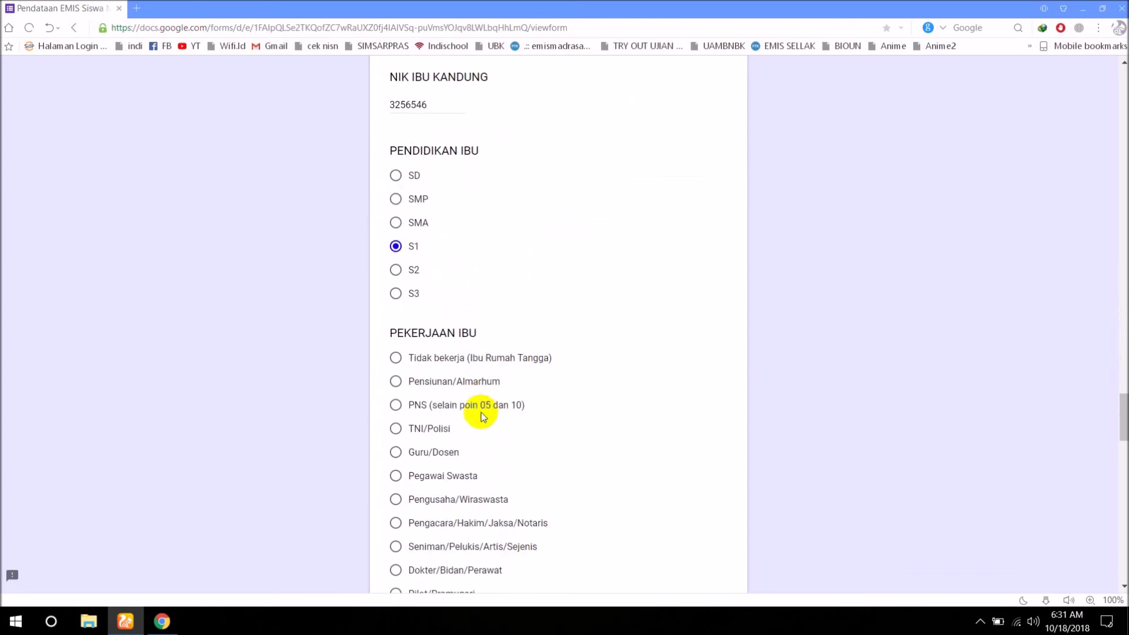
pyautogui.scroll(-1, 481, 415)
pyautogui.scroll(-2, 448, 311)
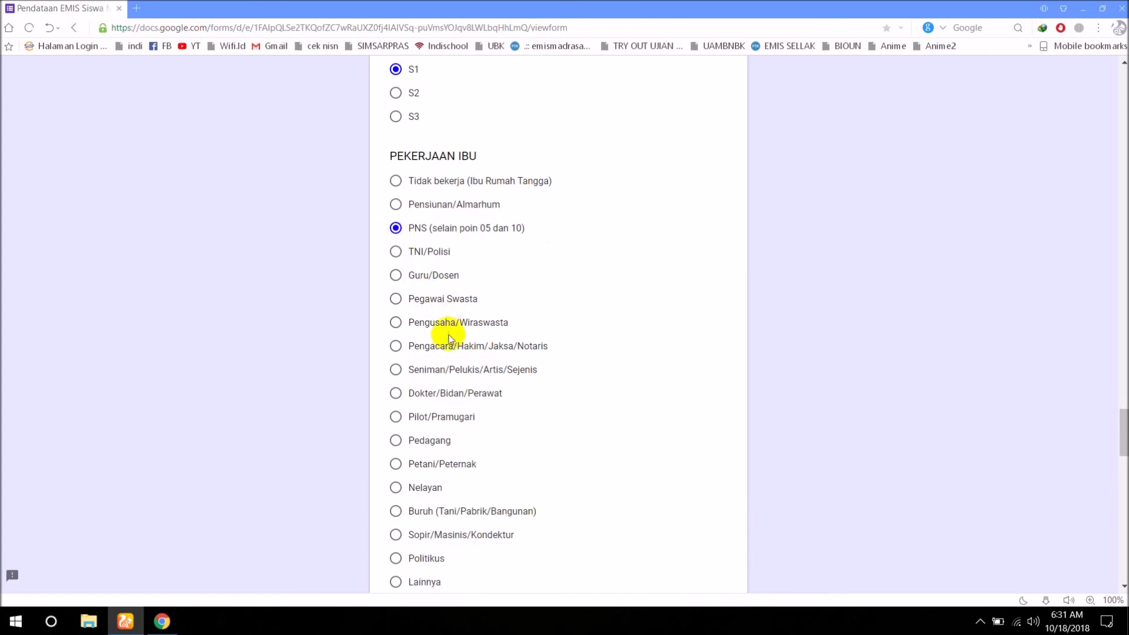
pyautogui.scroll(-5, 441, 329)
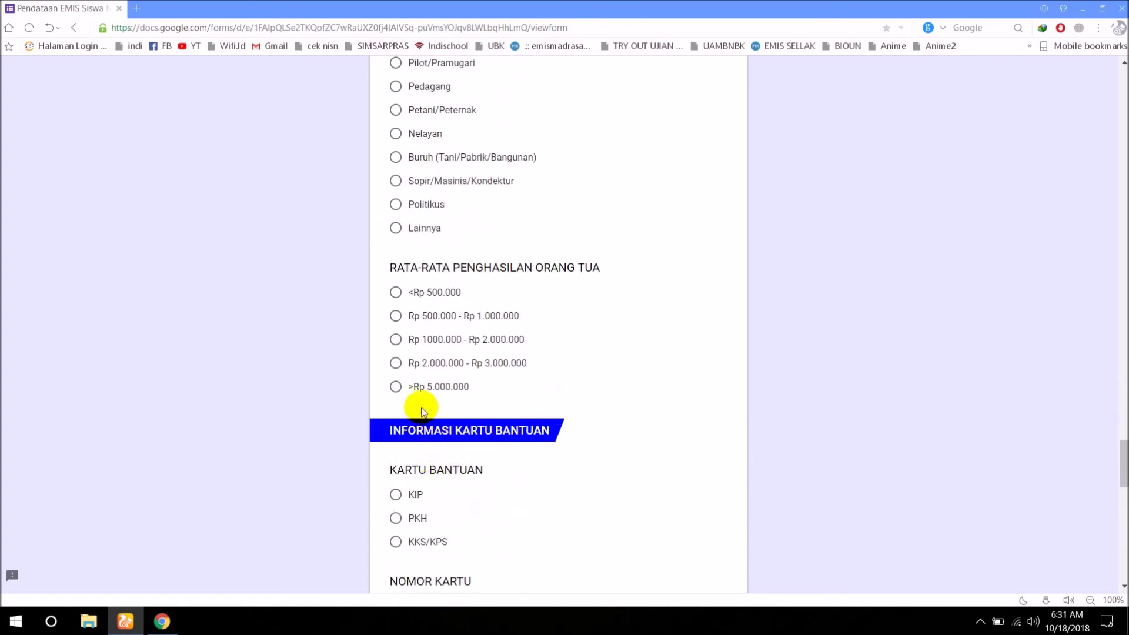
# Choose parents' income Rp 2.000.000 - Rp 3.000.000, assistance card KIP, and enter its card number.
pyautogui.click(396, 362)
pyautogui.scroll(-1, 498, 403)
pyautogui.scroll(-2, 498, 403)
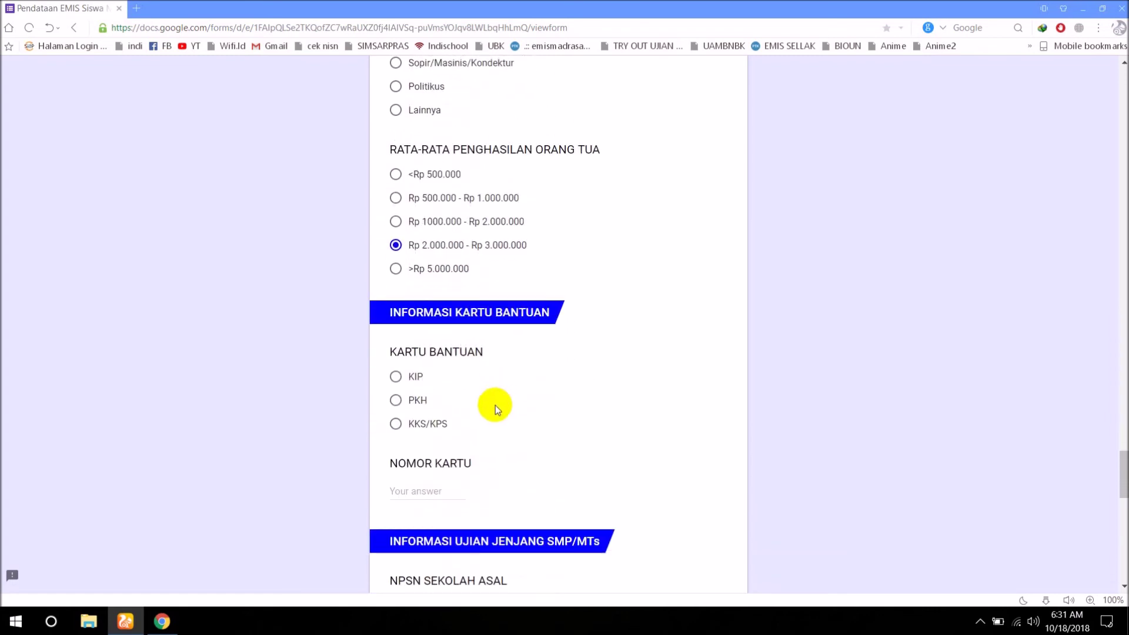
pyautogui.click(395, 376)
pyautogui.click(423, 489)
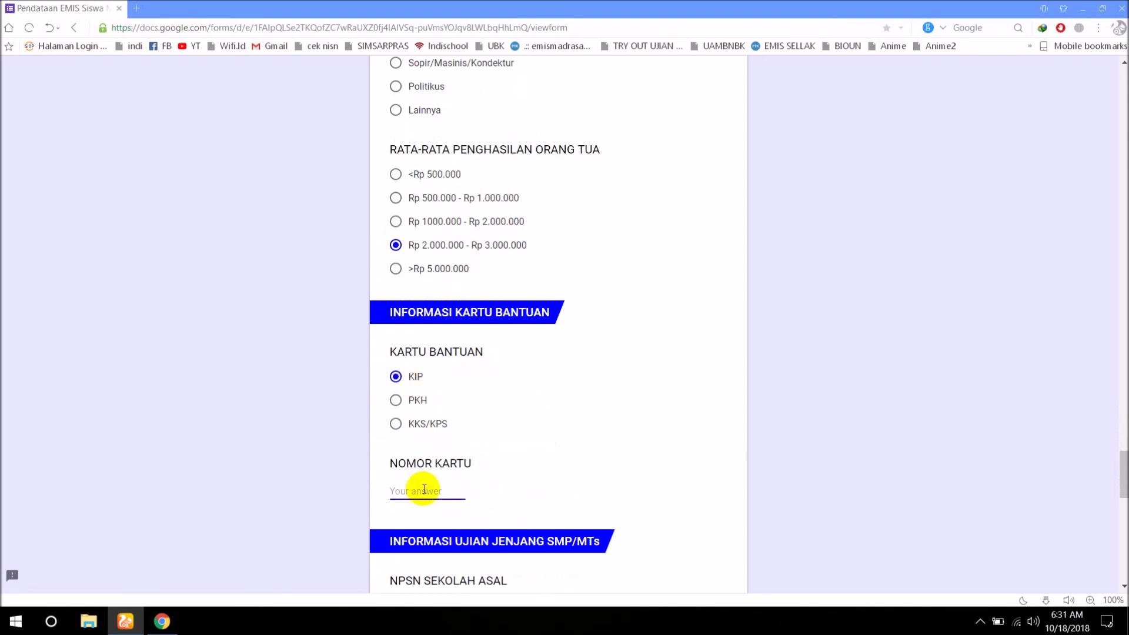
pyautogui.write('35687952')
# Enter NPSN 20581530 for the previous school, plus the SKHUN and ijazah numbers.
pyautogui.scroll(-5, 423, 488)
pyautogui.click(397, 314)
pyautogui.write('20581530')
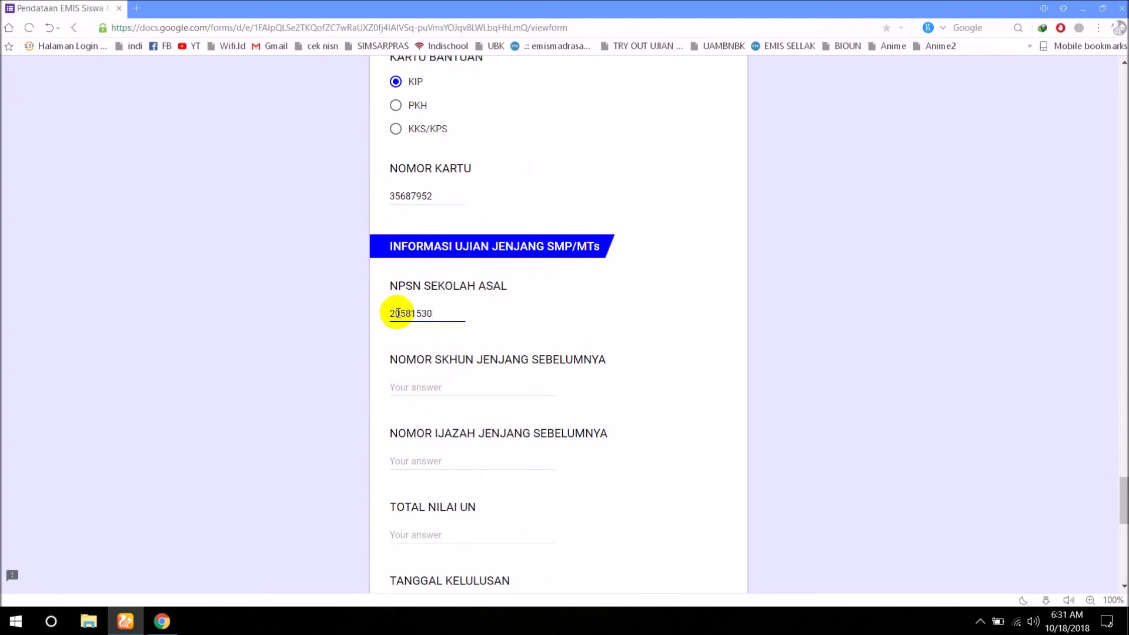
pyautogui.click(399, 387)
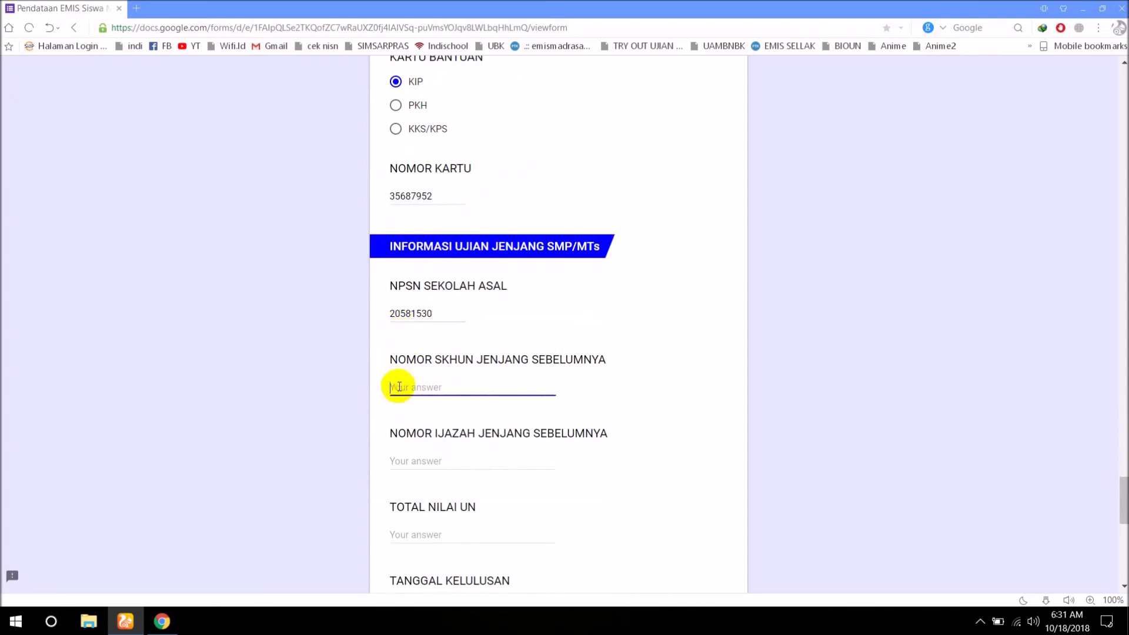
pyautogui.write('3654857955')
pyautogui.scroll(-2, 399, 387)
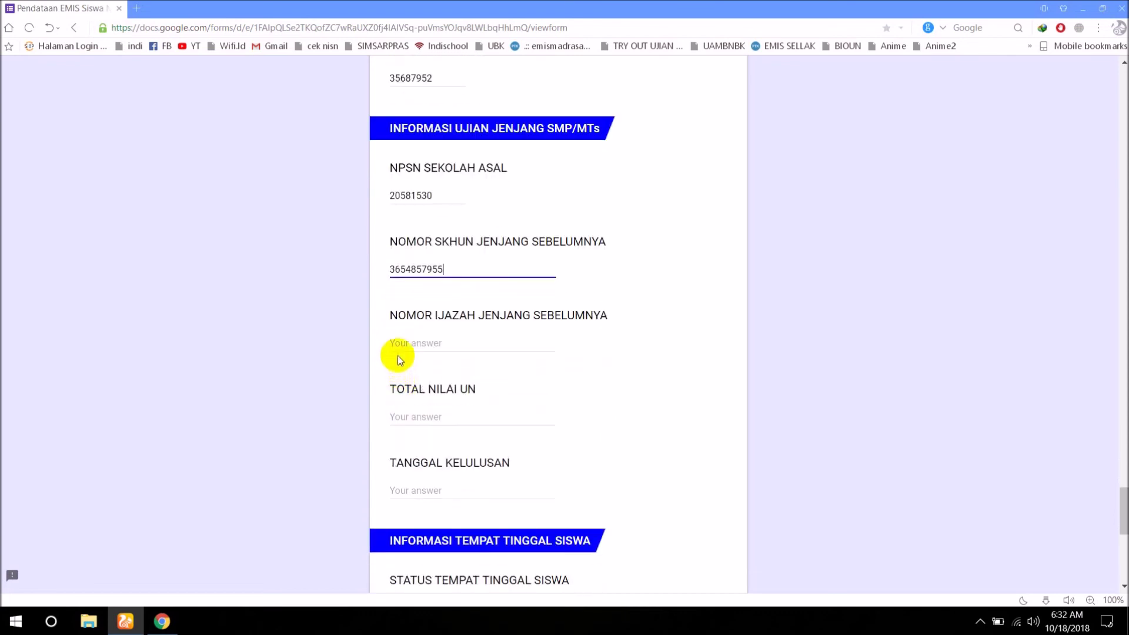
pyautogui.click(396, 341)
pyautogui.write('2565485')
# Set TOTAL NILAI UN to 400 (correcting 500) and graduation date to 2 mei 2015.
pyautogui.press('Tab')
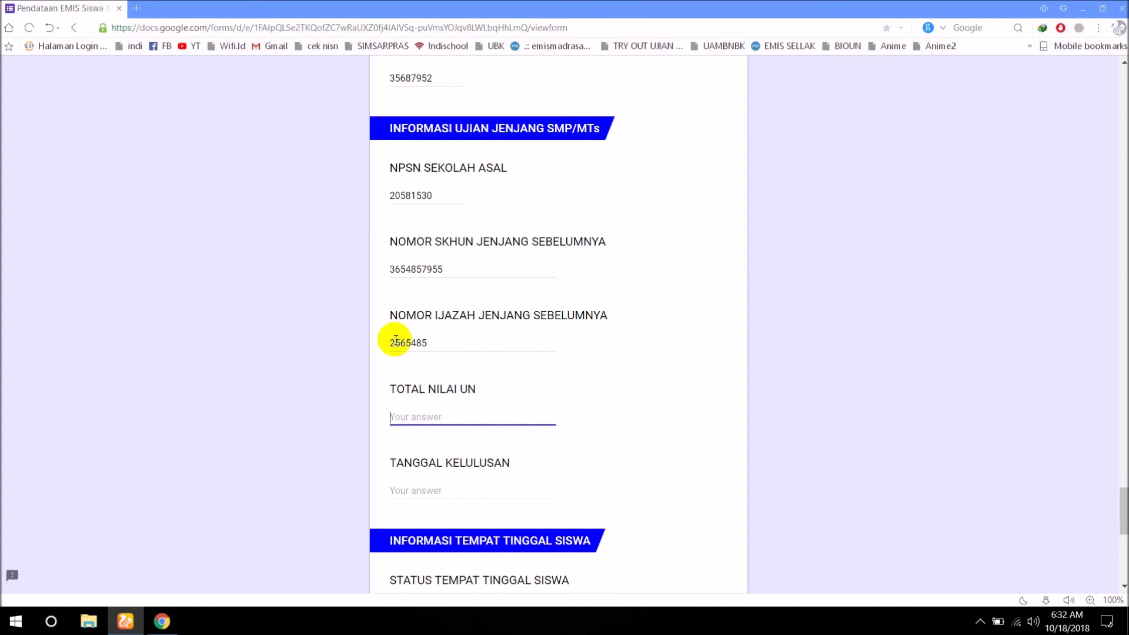
pyautogui.write('500')
pyautogui.scroll(-1, 395, 339)
pyautogui.click(405, 428)
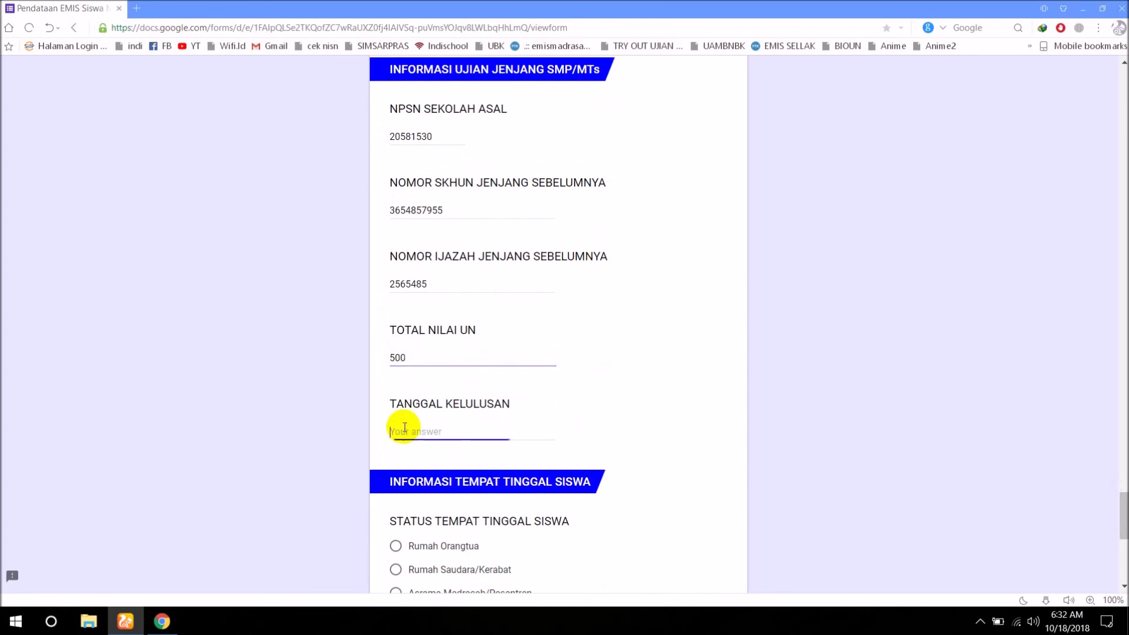
pyautogui.click(407, 358)
pyautogui.press('BackSpace')
pyautogui.press('BackSpace')
pyautogui.press('BackSpace')
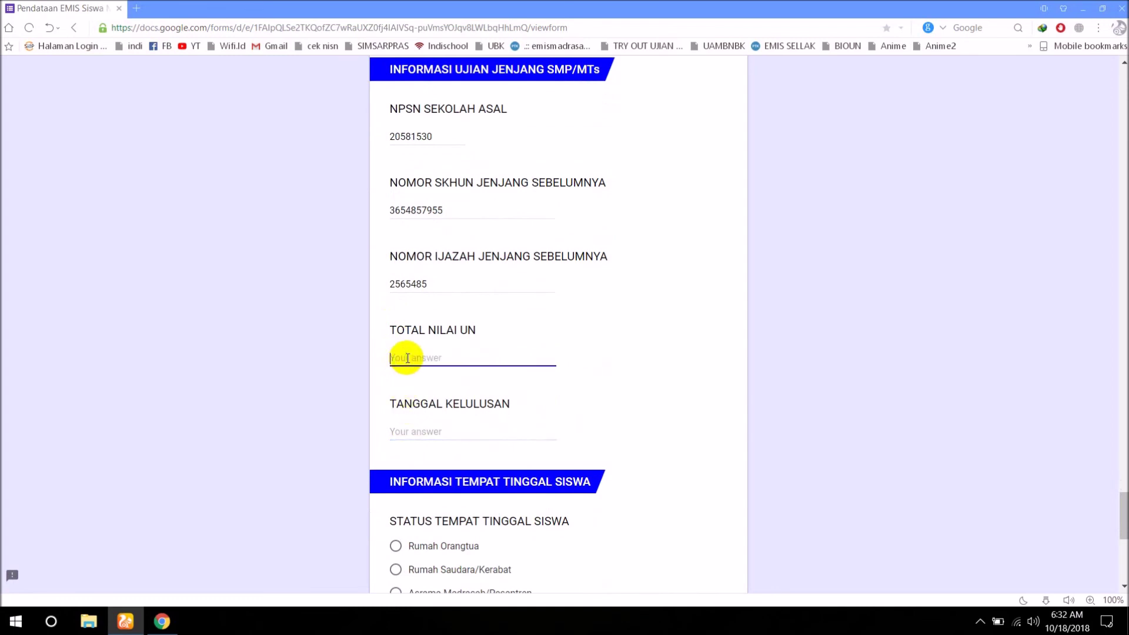
pyautogui.write('400')
pyautogui.click(407, 429)
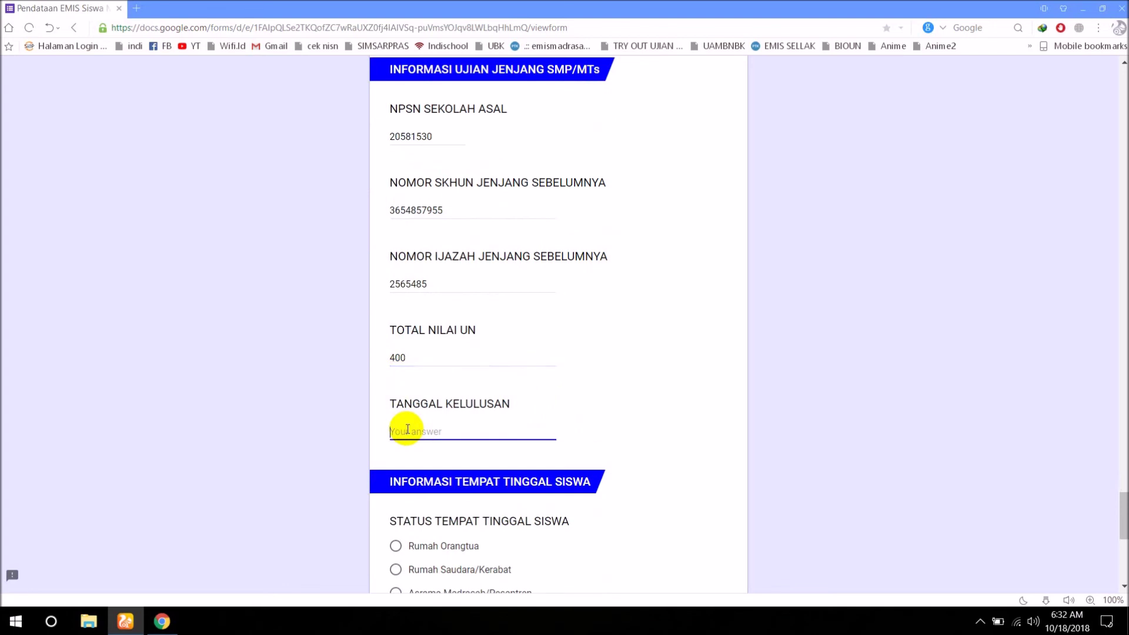
pyautogui.write('2')
pyautogui.press('BackSpace')
pyautogui.press('BackSpace')
pyautogui.write('20')
pyautogui.scroll(-6, 408, 429)
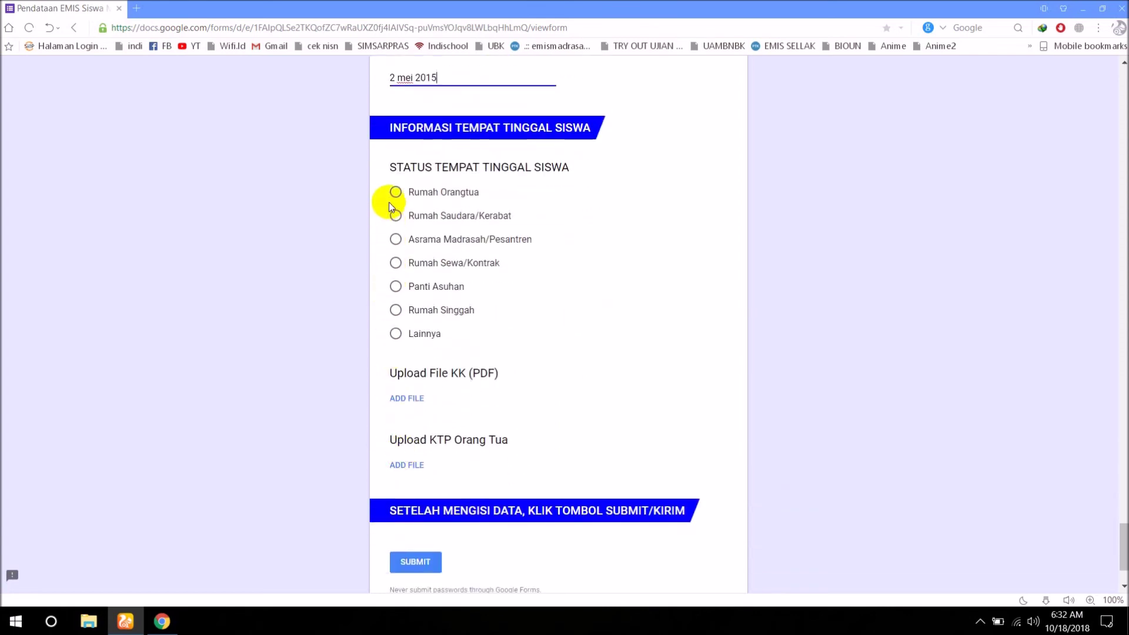
# Choose Rumah Orangtua as residence status, submit the response, and close the editor's send dialog.
pyautogui.click(396, 191)
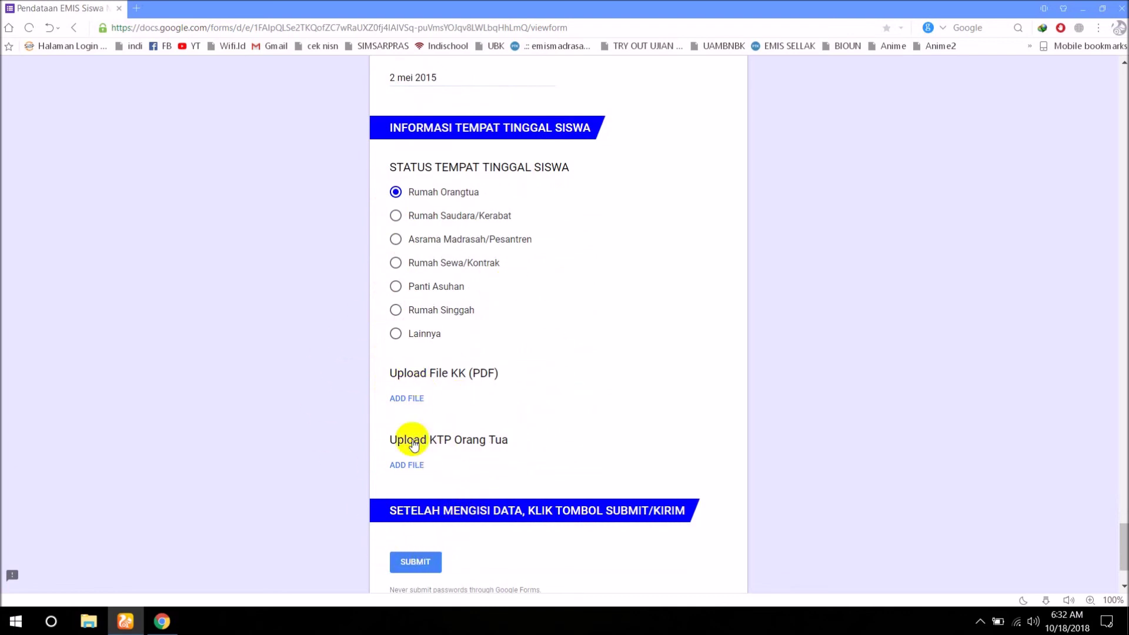
pyautogui.click(417, 562)
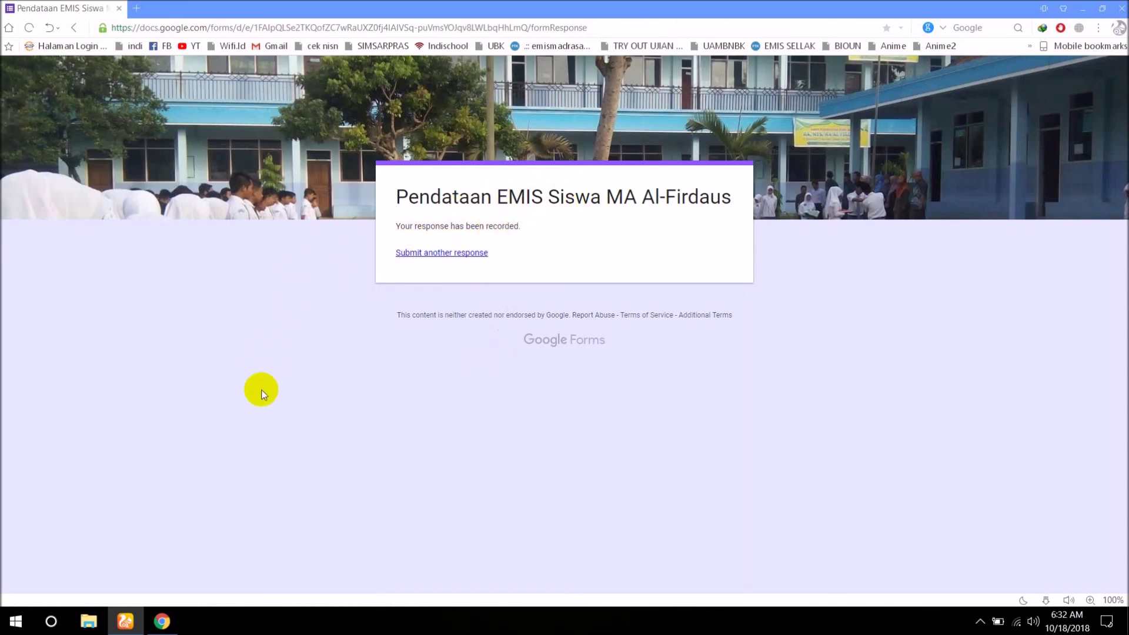
pyautogui.click(167, 625)
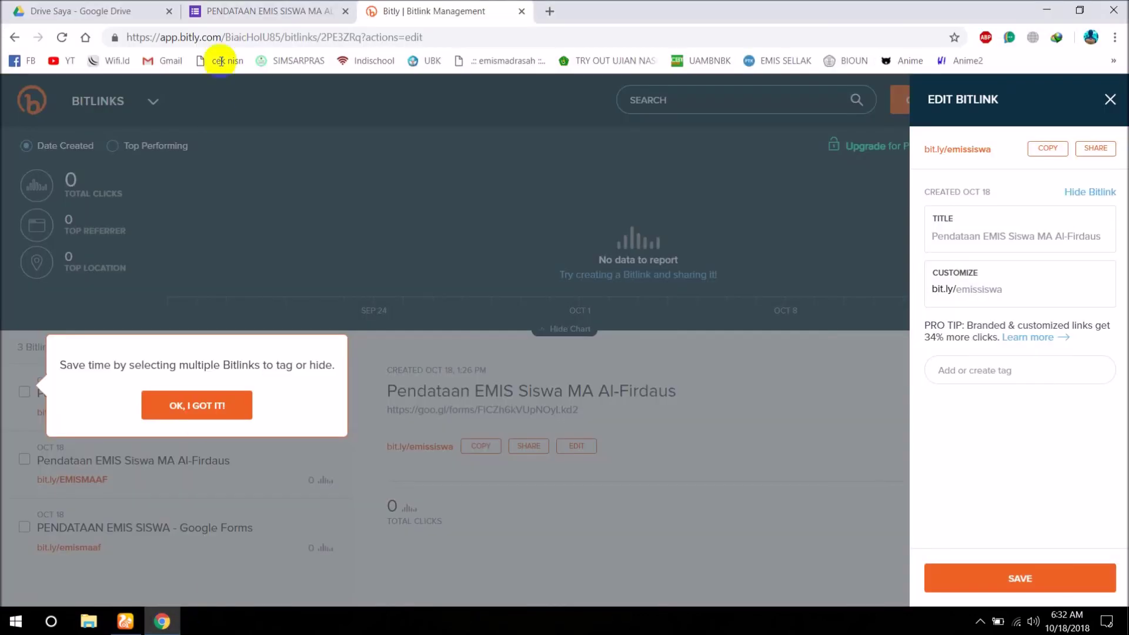
pyautogui.click(217, 12)
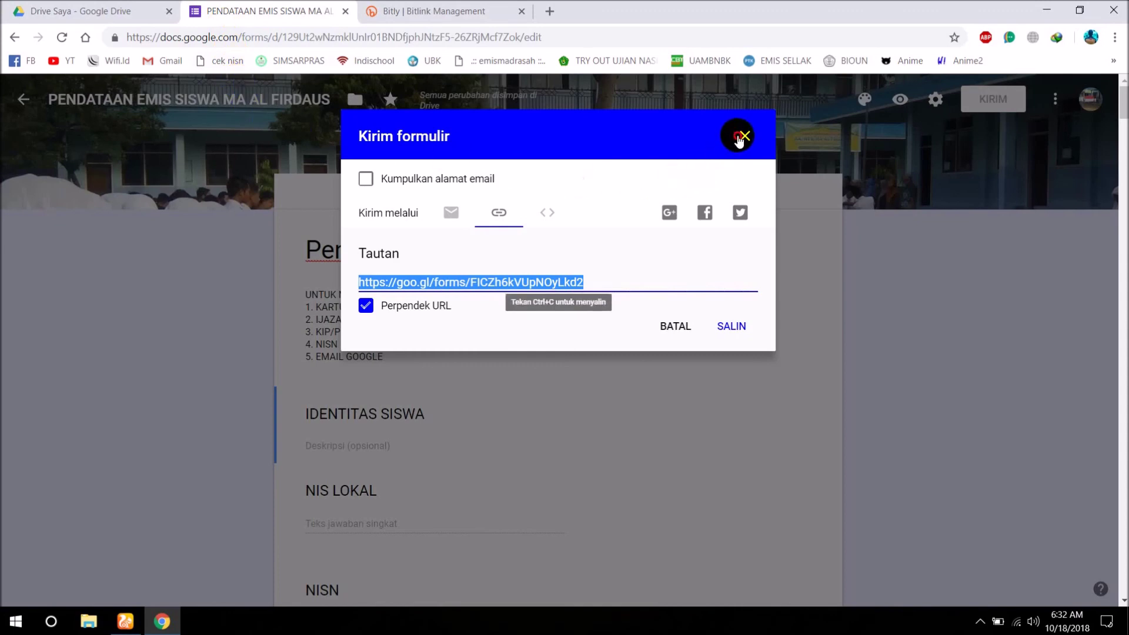
pyautogui.click(743, 136)
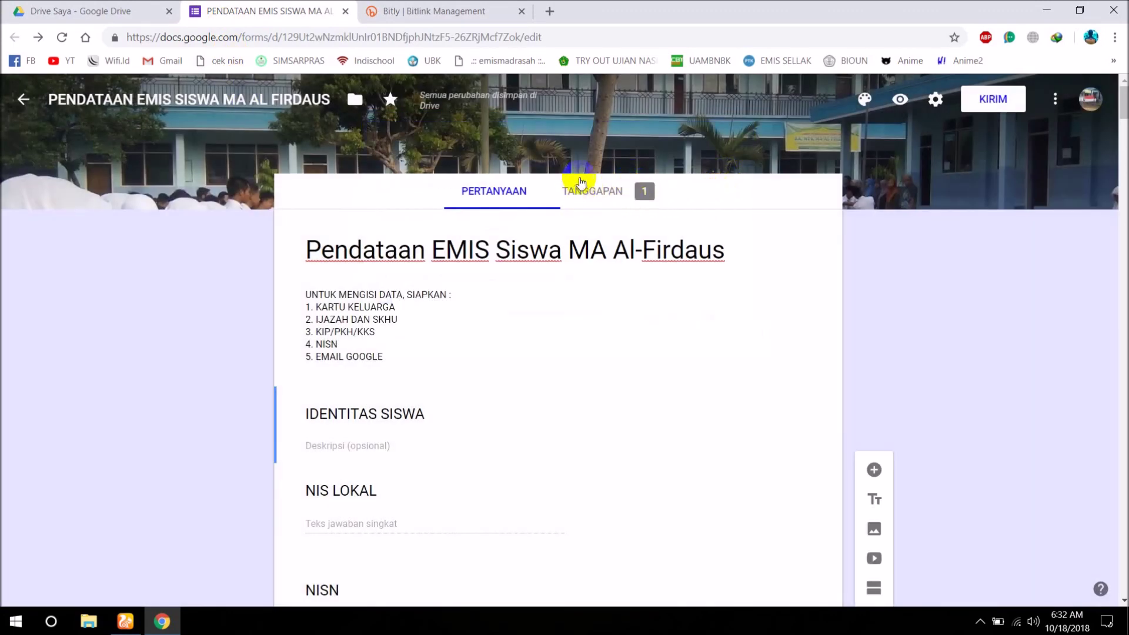
# Review the TANGGAPAN summary of the 1 response and its answer charts, then return to the top.
pyautogui.click(602, 197)
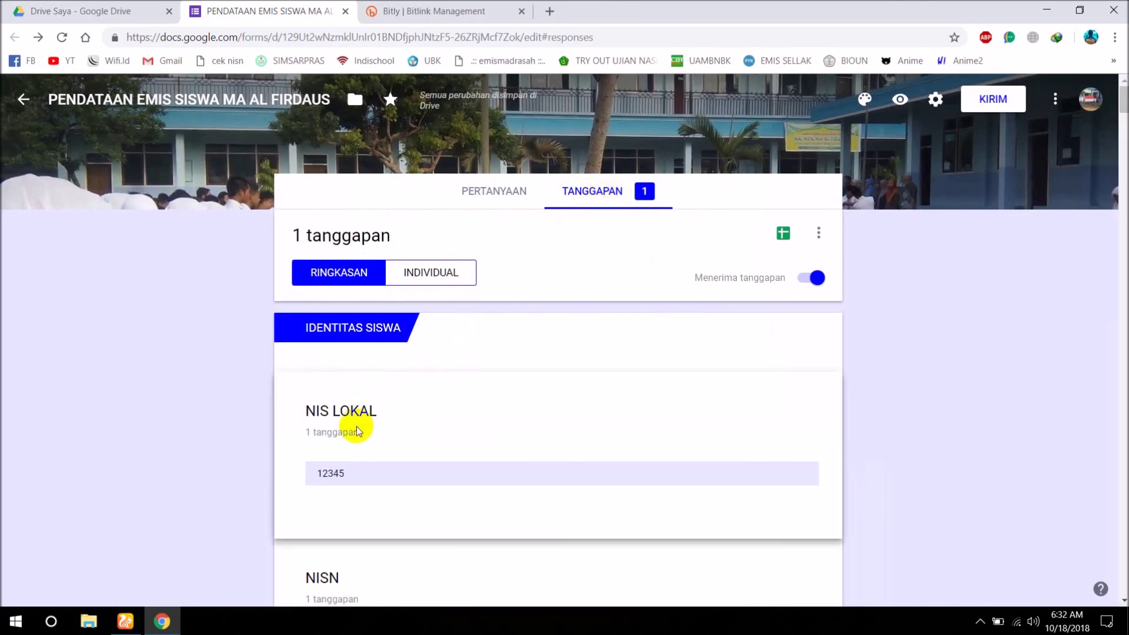
pyautogui.scroll(-3, 356, 426)
pyautogui.scroll(-13, 357, 392)
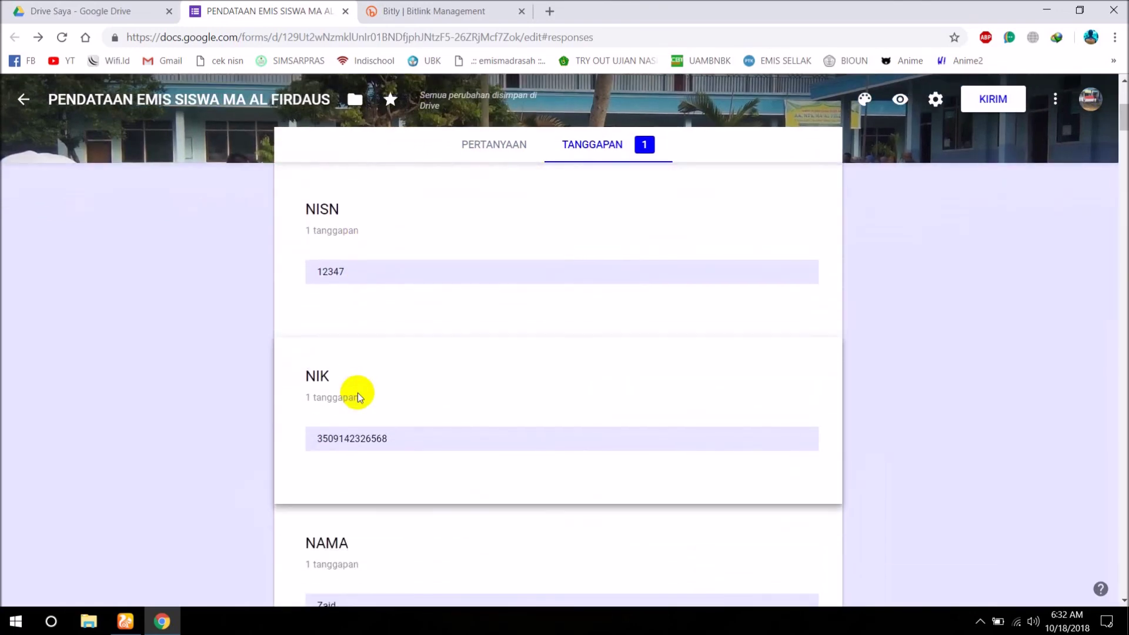
pyautogui.scroll(-6, 357, 393)
pyautogui.scroll(4, 358, 393)
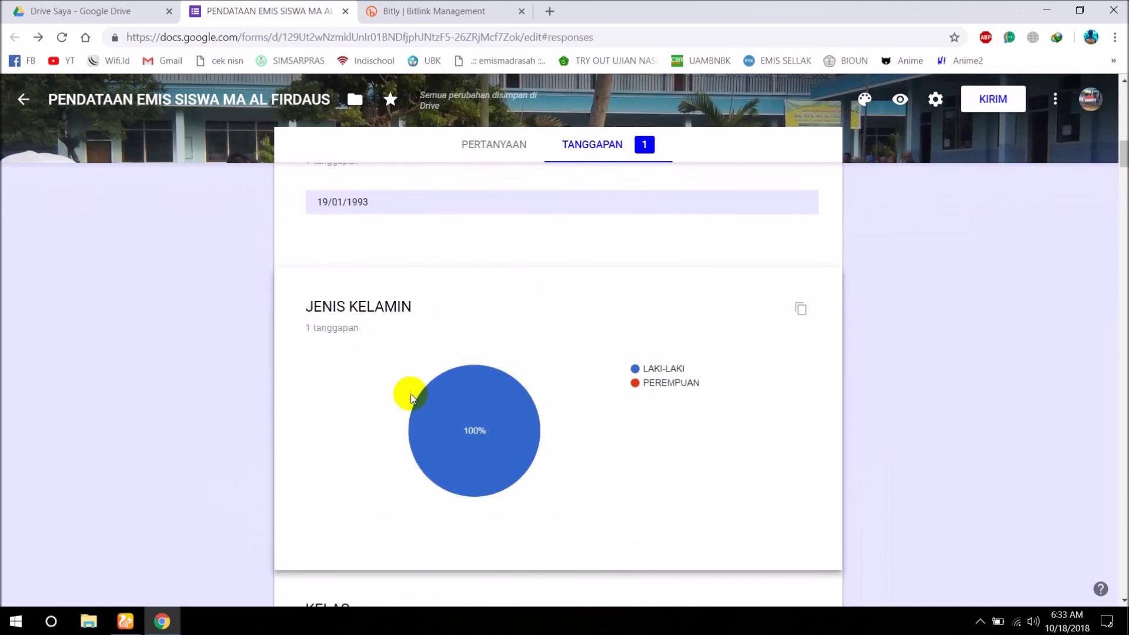
pyautogui.scroll(-4, 528, 398)
pyautogui.scroll(-5, 575, 398)
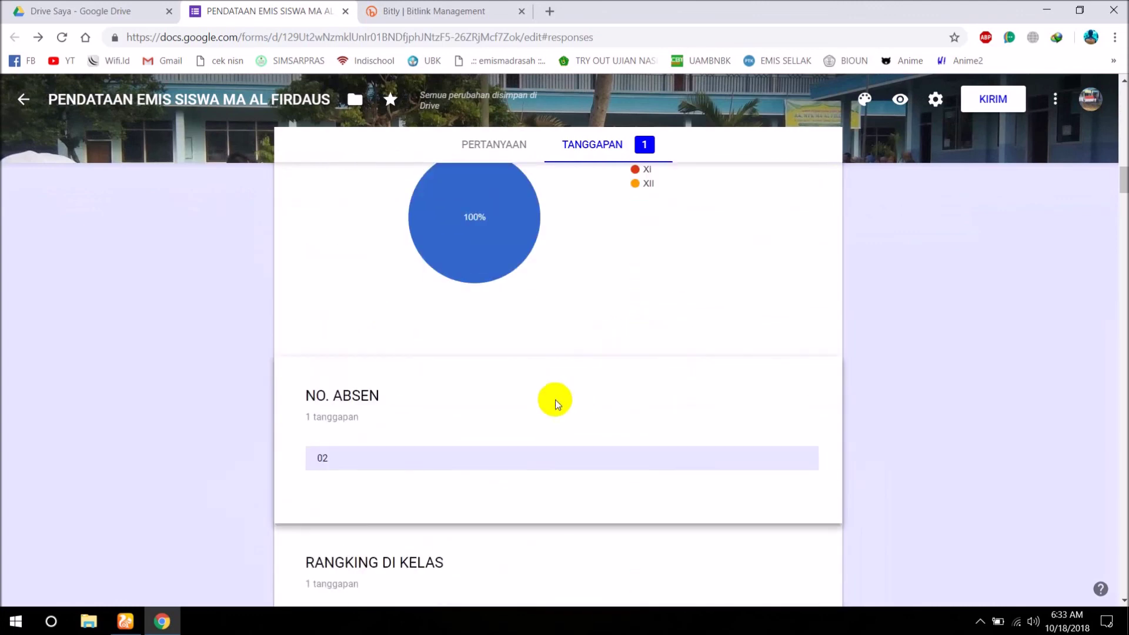
pyautogui.scroll(-3, 479, 404)
pyautogui.scroll(-5, 481, 404)
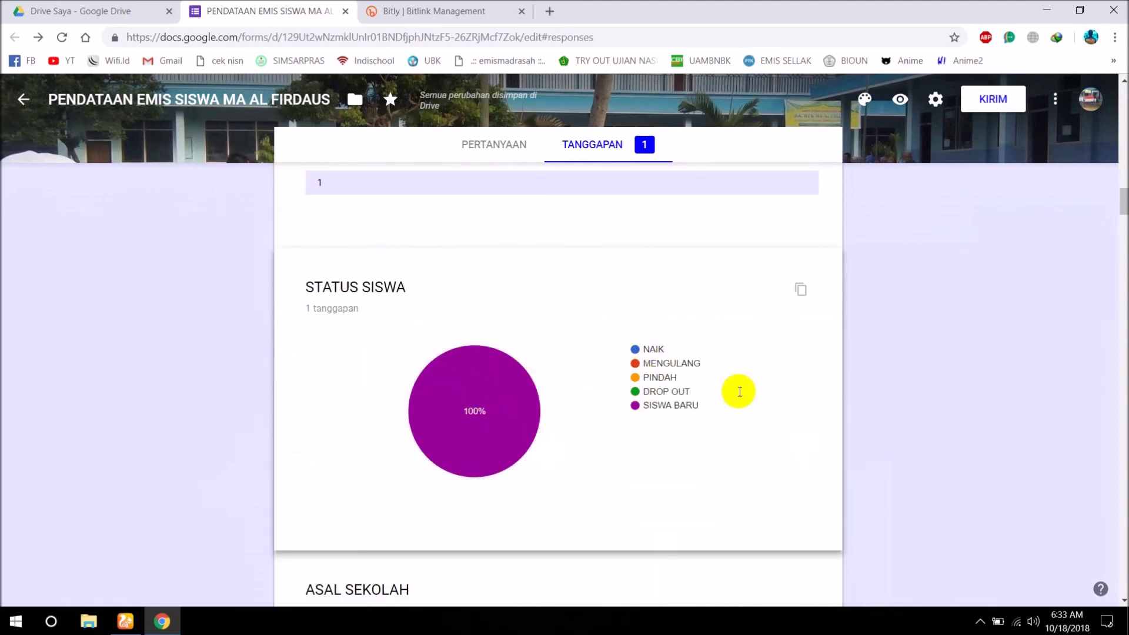
pyautogui.moveTo(453, 424)
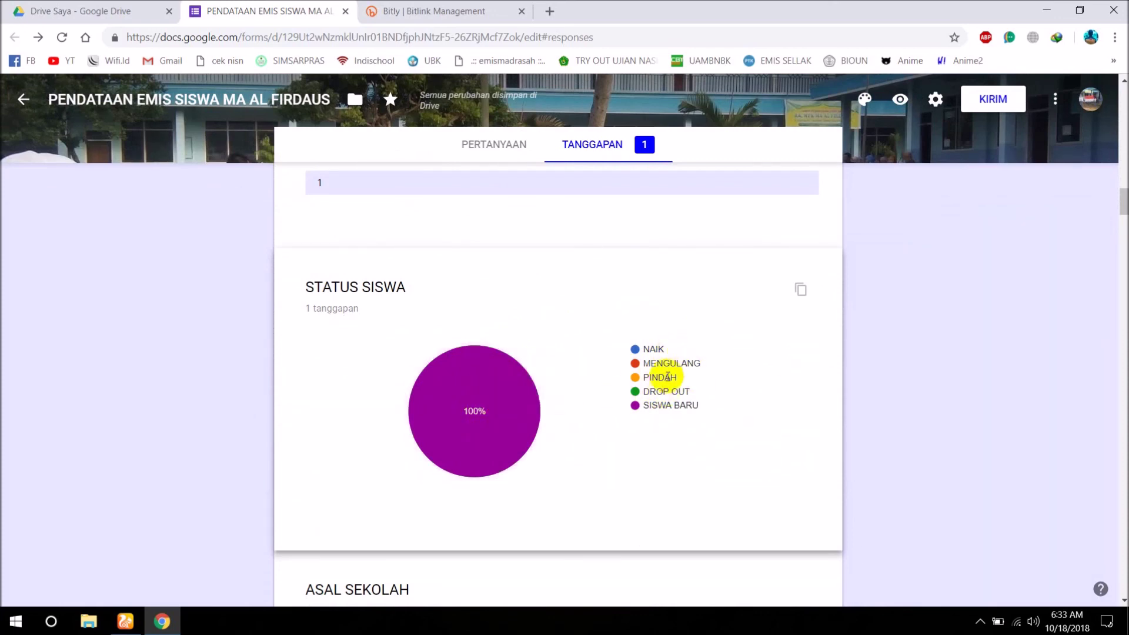
pyautogui.scroll(-4, 669, 373)
pyautogui.scroll(-20, 669, 372)
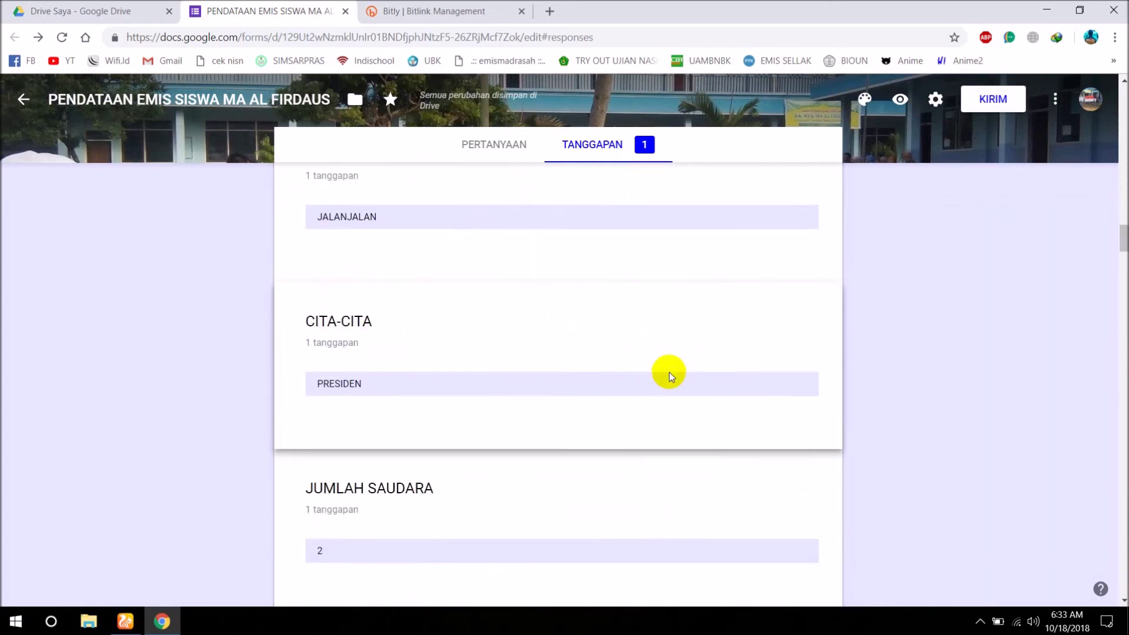
pyautogui.scroll(-20, 669, 372)
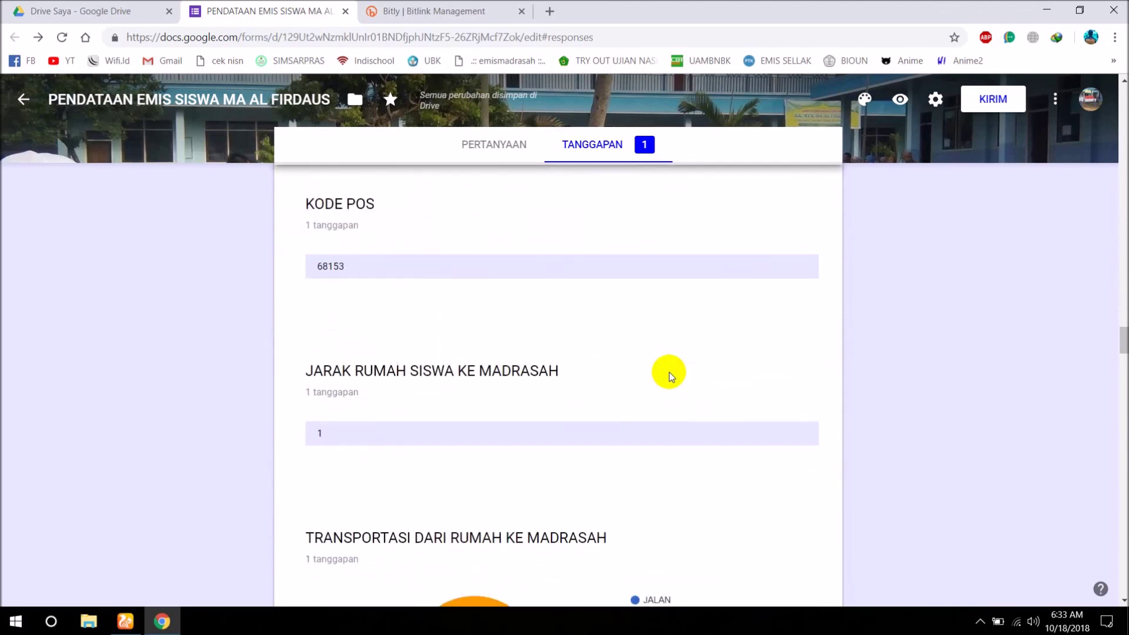
pyautogui.scroll(-20, 669, 372)
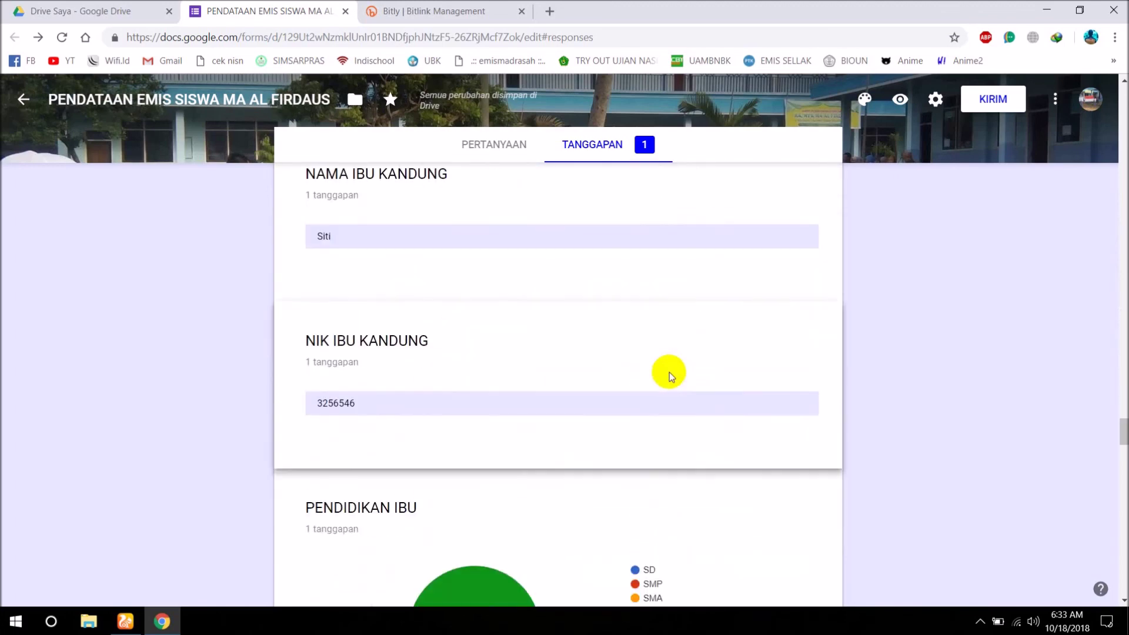
pyautogui.moveTo(1119, 471); pyautogui.dragTo(1120, 85)
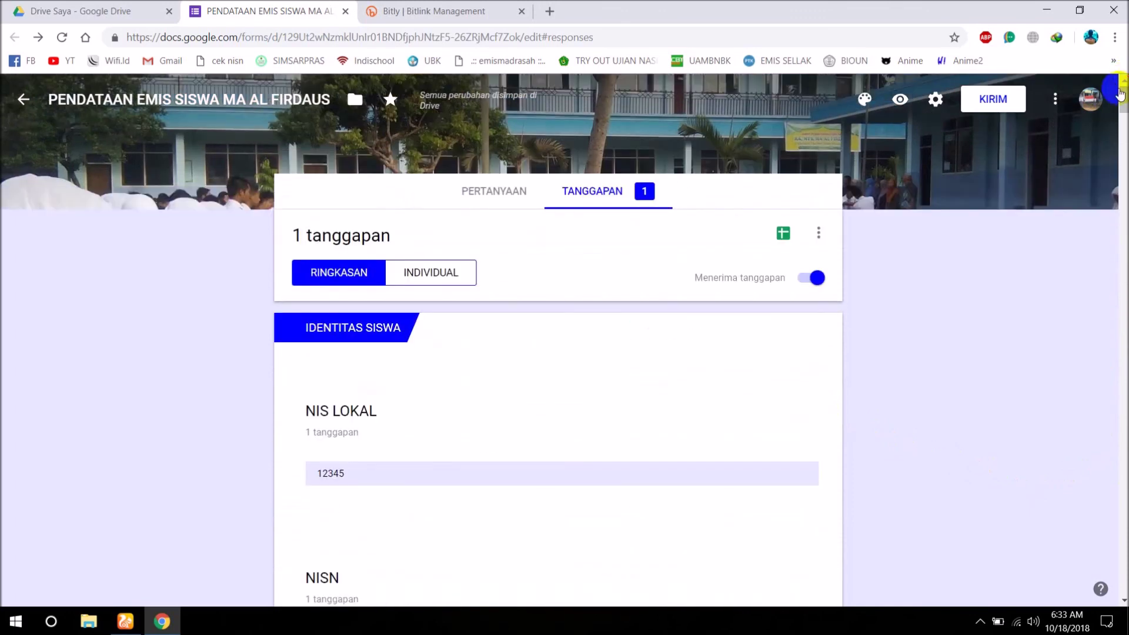
# Download the responses as a zipped .csv and open the CSV from the archive in Excel.
pyautogui.click(819, 231)
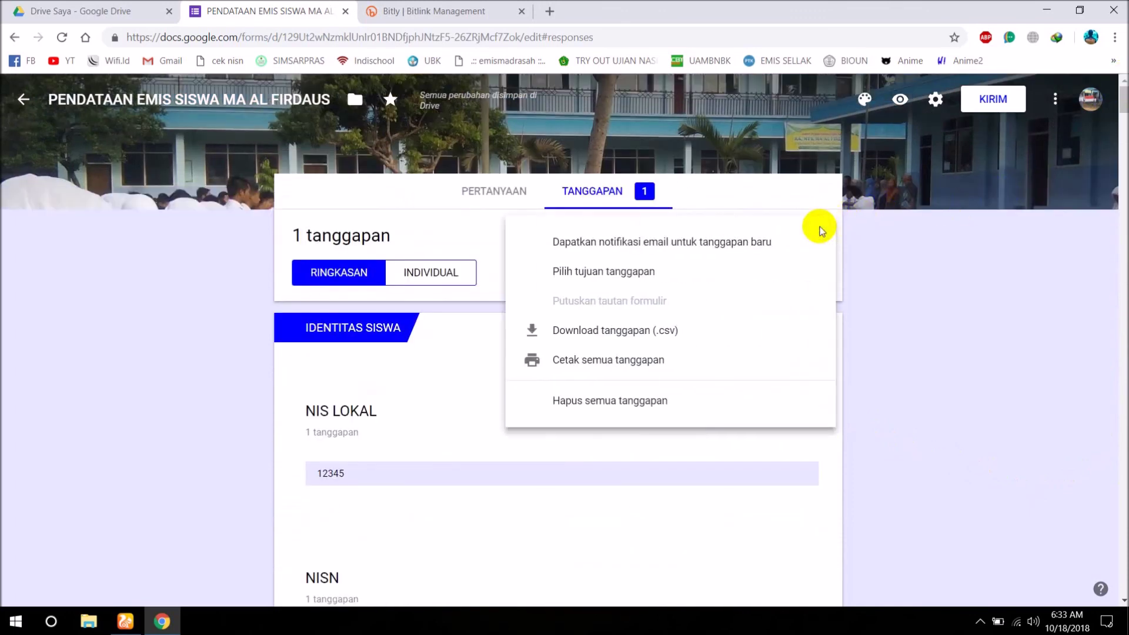
pyautogui.click(634, 339)
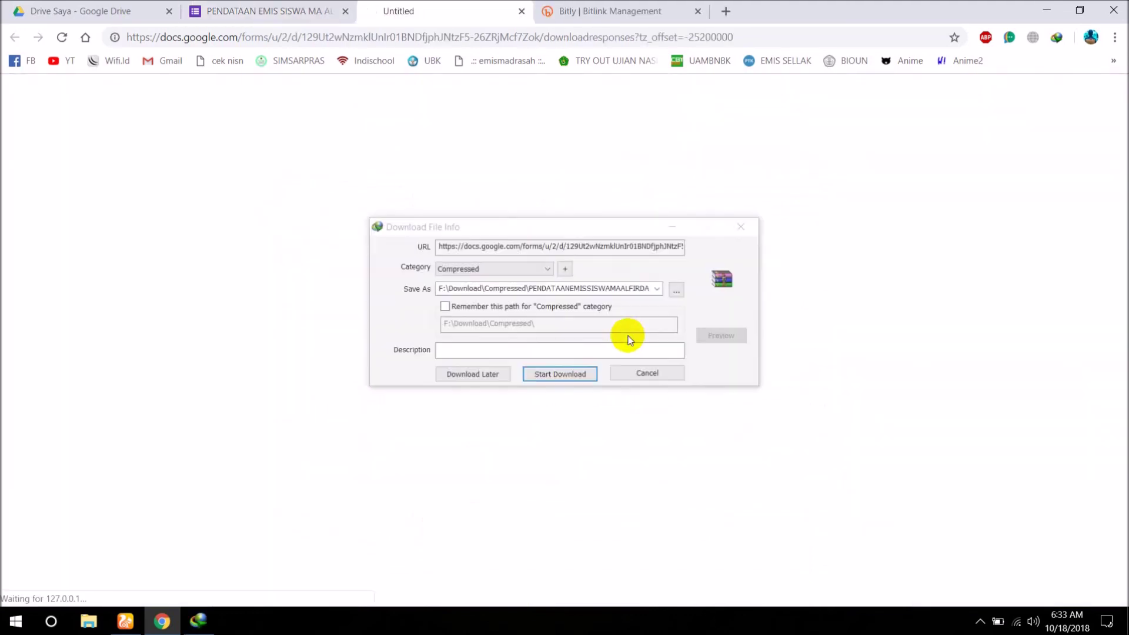
pyautogui.click(549, 371)
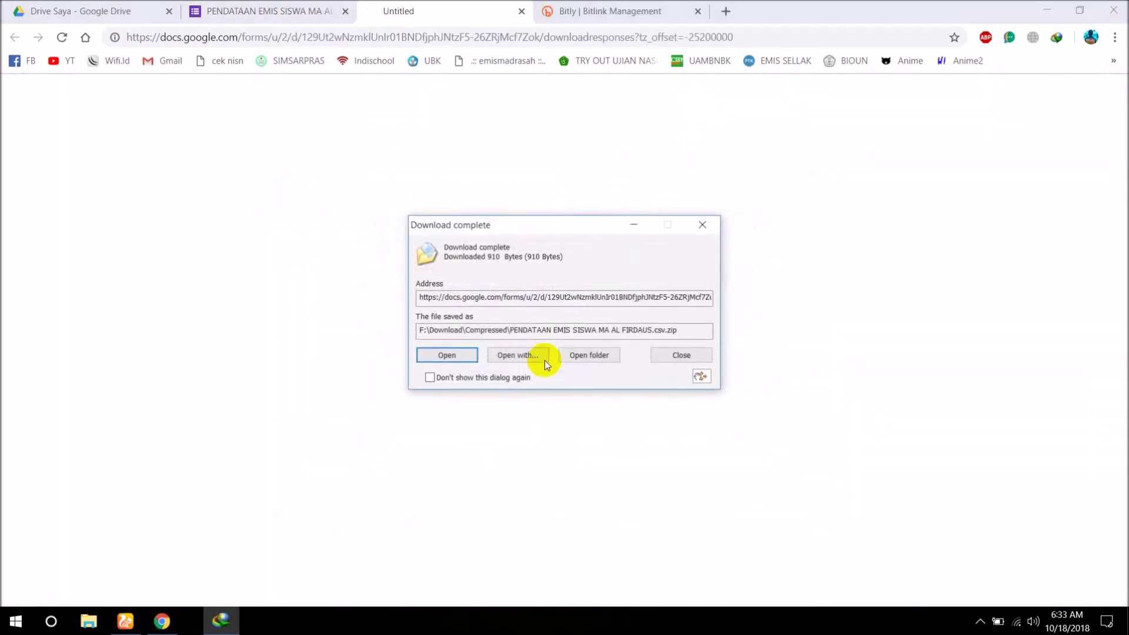
pyautogui.click(446, 355)
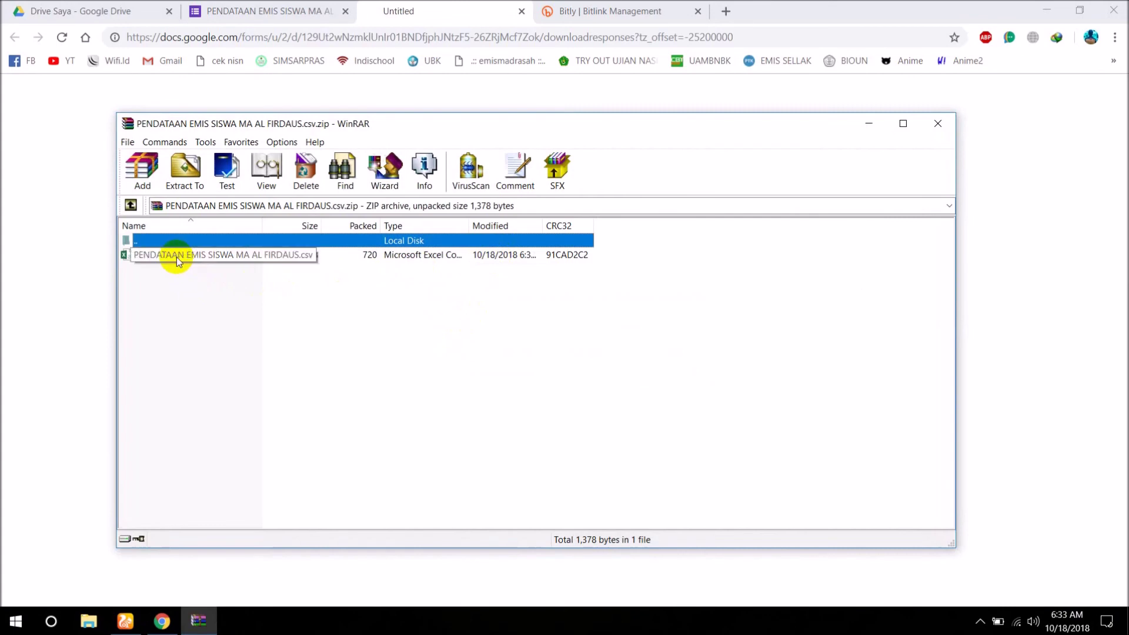
pyautogui.click(176, 256)
pyautogui.doubleClick(177, 256)
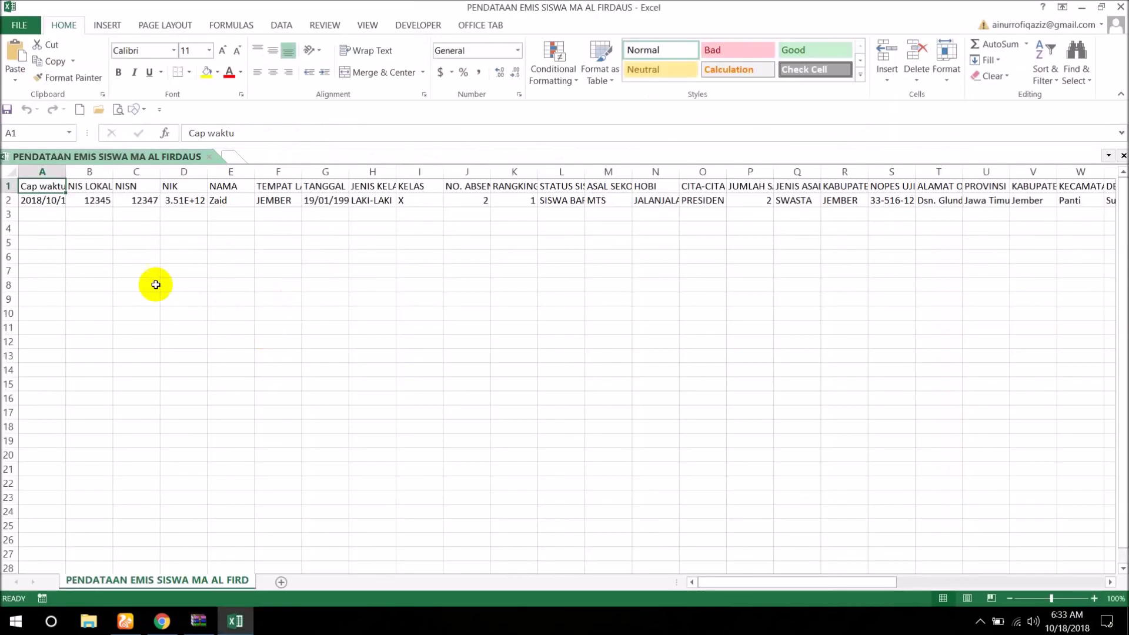
# Widen column A to show the timestamp and review each answer along row 2.
pyautogui.click(91, 243)
pyautogui.click(76, 200)
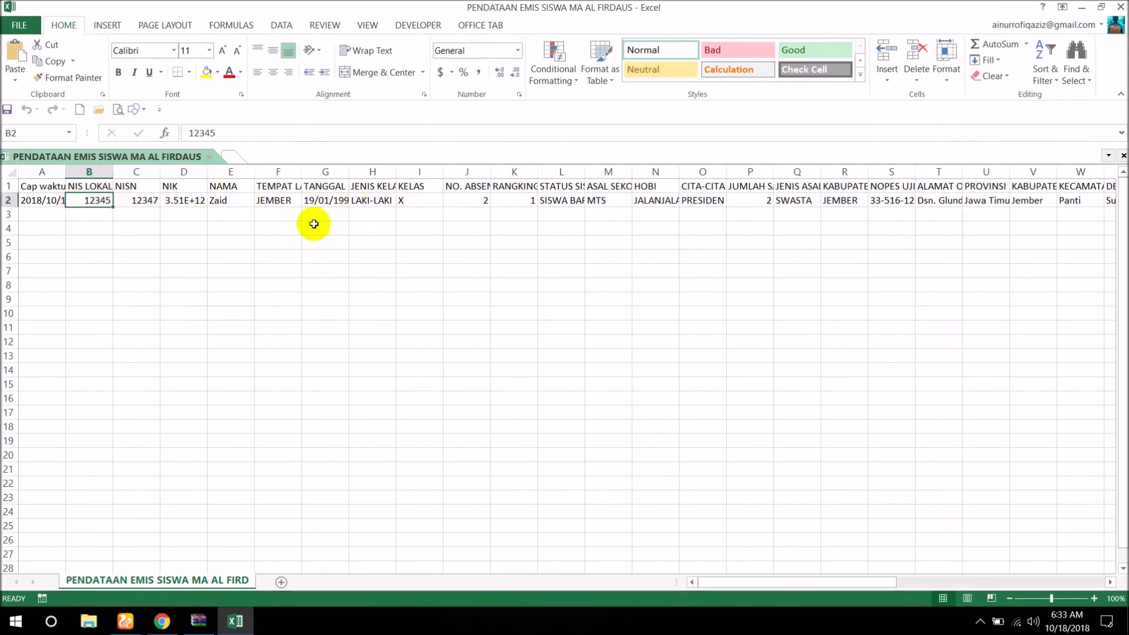
pyautogui.doubleClick(65, 171)
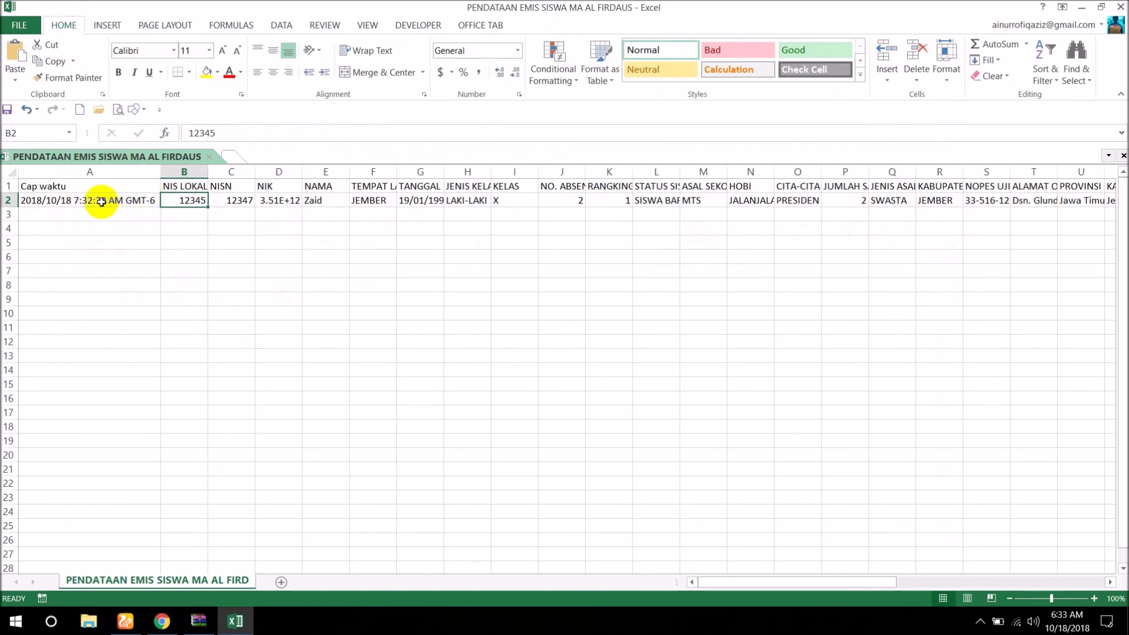
pyautogui.click(143, 202)
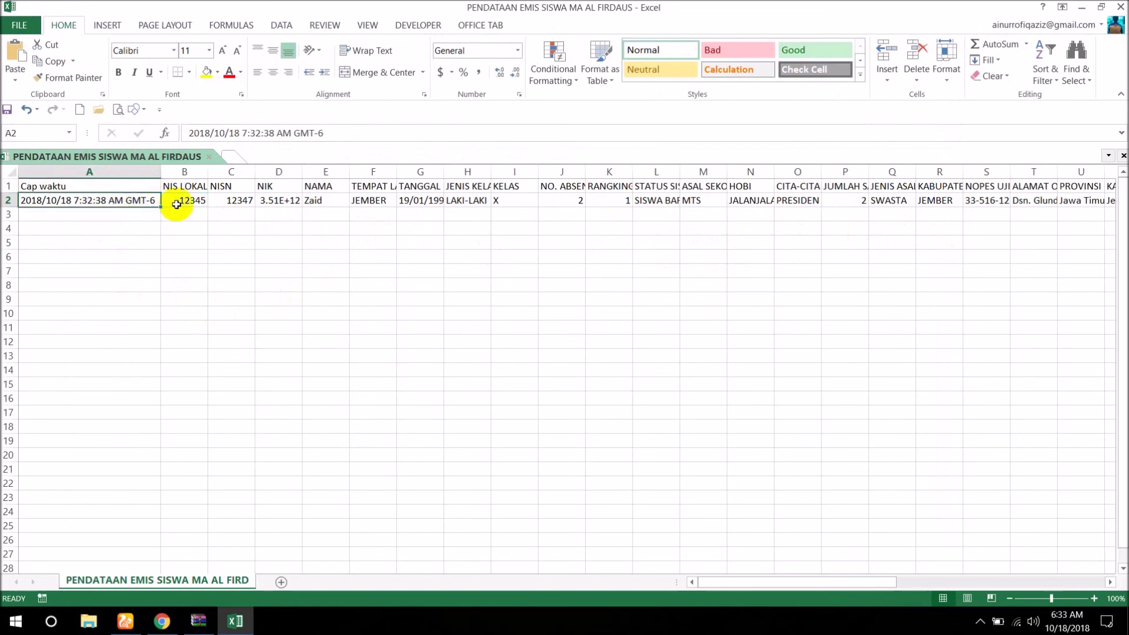
pyautogui.click(244, 204)
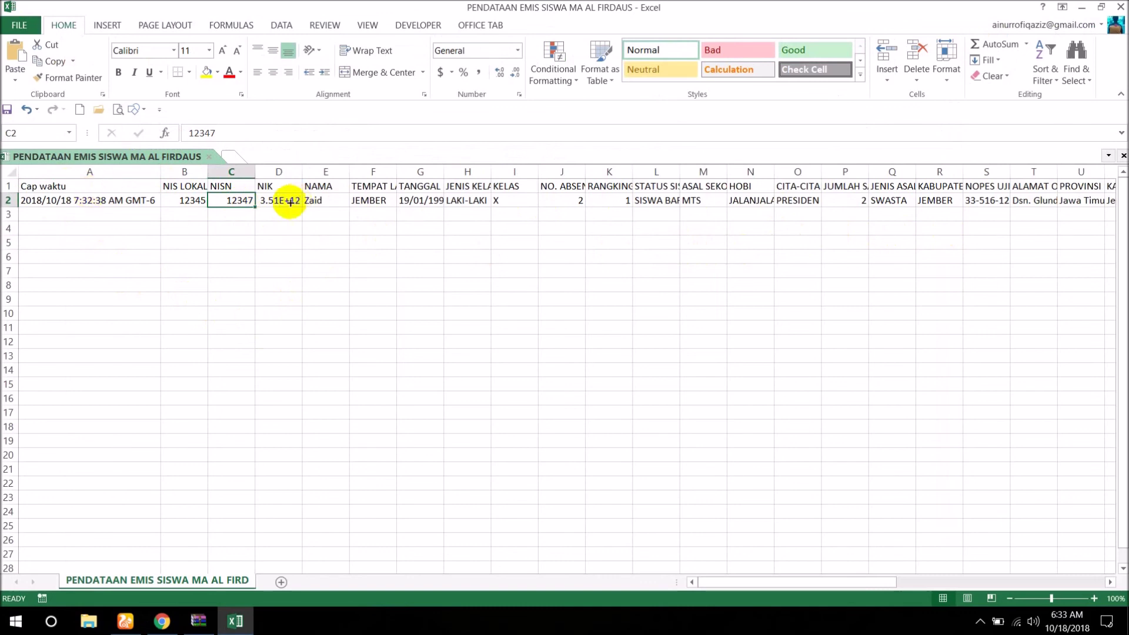
pyautogui.click(138, 203)
pyautogui.click(357, 202)
pyautogui.click(481, 198)
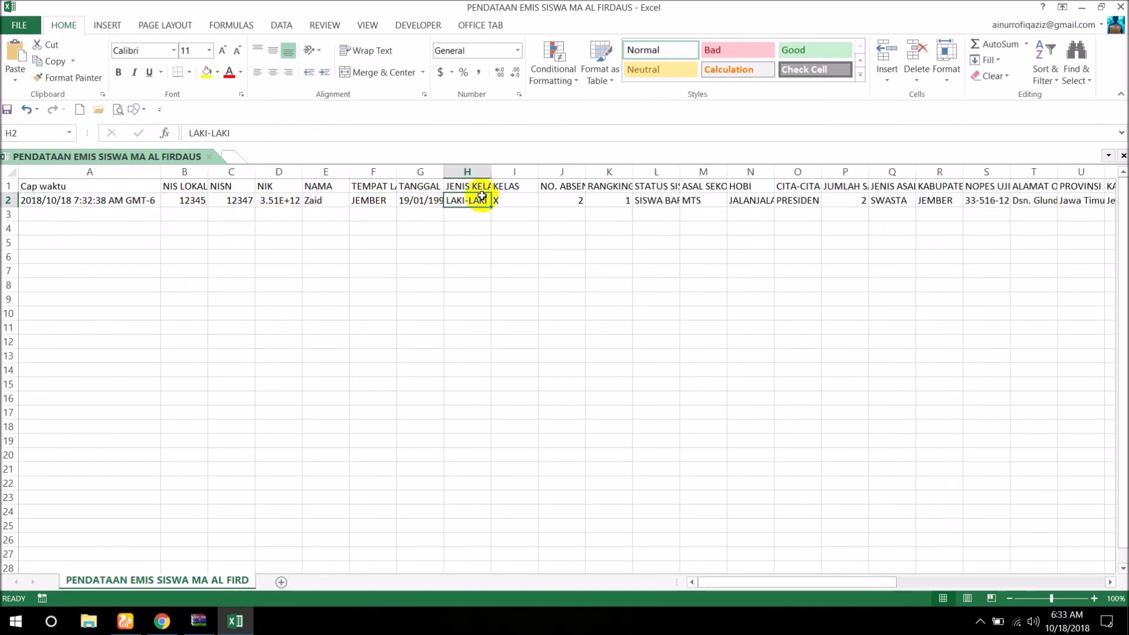
pyautogui.press('Right')
pyautogui.press('Right')
pyautogui.press('Right')
pyautogui.press('Right')
pyautogui.press('Right')
pyautogui.press('Right')
pyautogui.press('Right')
pyautogui.press('Right')
pyautogui.press('Right')
pyautogui.press('Right')
pyautogui.press('Right')
pyautogui.press('Right')
pyautogui.press('Right')
pyautogui.press('Right')
pyautogui.press('Right')
pyautogui.press('Right')
pyautogui.press('Right')
pyautogui.press('Right')
pyautogui.press('Right')
pyautogui.press('Right')
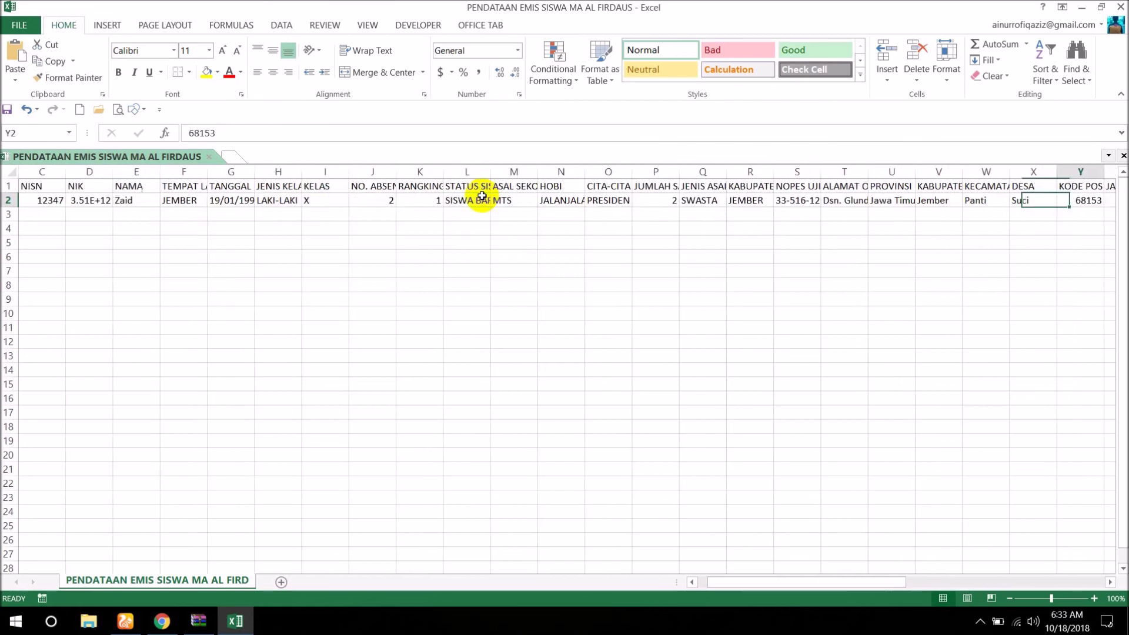
pyautogui.press('Right')
pyautogui.press('Right')
pyautogui.press('Right')
pyautogui.press('Right')
pyautogui.press('Right')
pyautogui.press('Right')
pyautogui.press('Right')
pyautogui.press('Right')
pyautogui.press('Right')
pyautogui.press('Right')
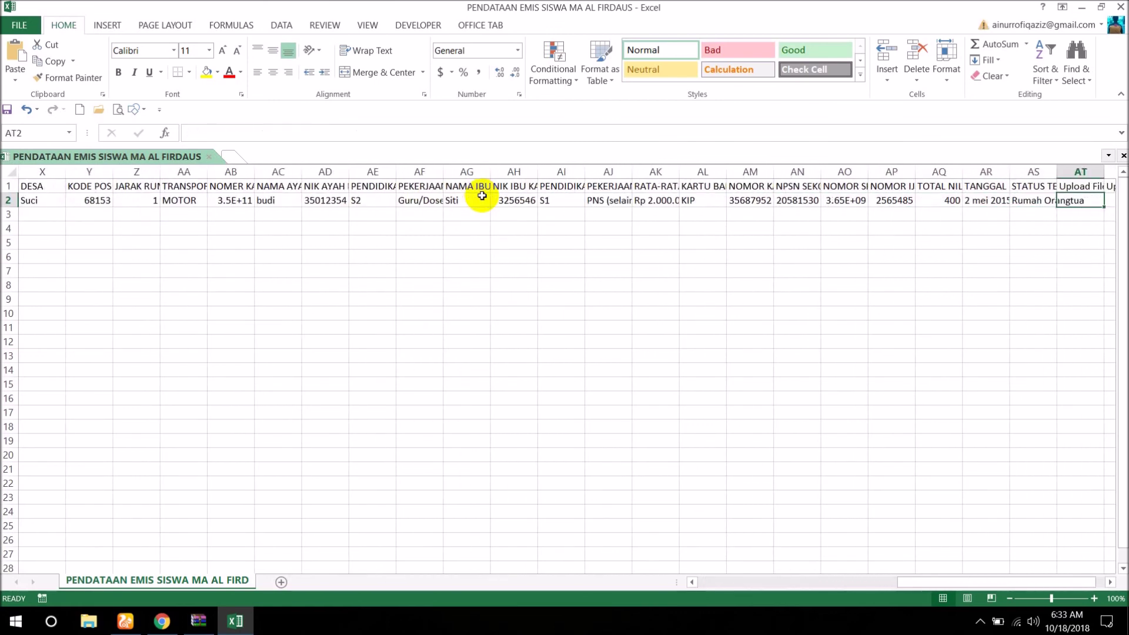
pyautogui.press('Right')
pyautogui.press('Right')
pyautogui.press('Right')
pyautogui.press('Right')
pyautogui.press('Right')
pyautogui.press('Right')
pyautogui.press('Right')
pyautogui.press('Right')
pyautogui.press('Right')
pyautogui.press('Right')
pyautogui.press('Left')
pyautogui.press('Left')
pyautogui.press('Left')
pyautogui.press('Left')
pyautogui.press('Left')
pyautogui.press('Left')
pyautogui.press('Left')
pyautogui.press('Left')
pyautogui.press('Left')
pyautogui.press('Left')
pyautogui.press('Left')
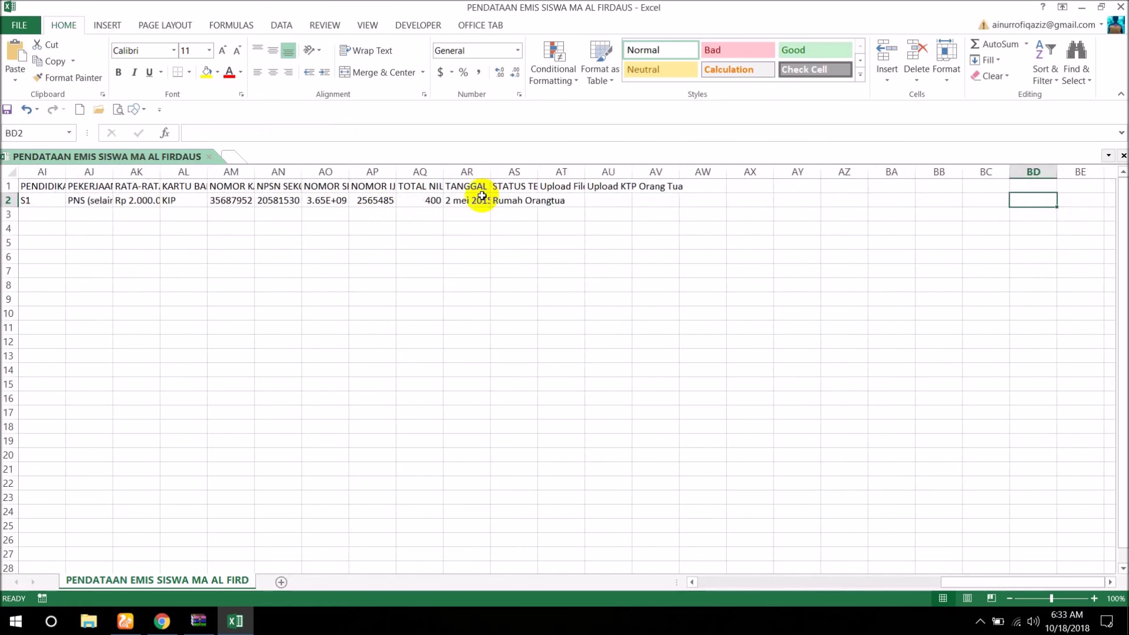
pyautogui.press('Left')
pyautogui.press('Left')
pyautogui.press('Left')
pyautogui.press('Left')
pyautogui.press('Left')
pyautogui.press('Left')
pyautogui.press('Left')
pyautogui.press('Left')
pyautogui.press('Left')
pyautogui.press('Left')
pyautogui.press('Left')
pyautogui.press('Left')
pyautogui.press('Left')
pyautogui.press('Left')
pyautogui.press('Left')
pyautogui.press('Left')
pyautogui.press('Left')
pyautogui.press('Left')
pyautogui.press('Left')
pyautogui.press('Left')
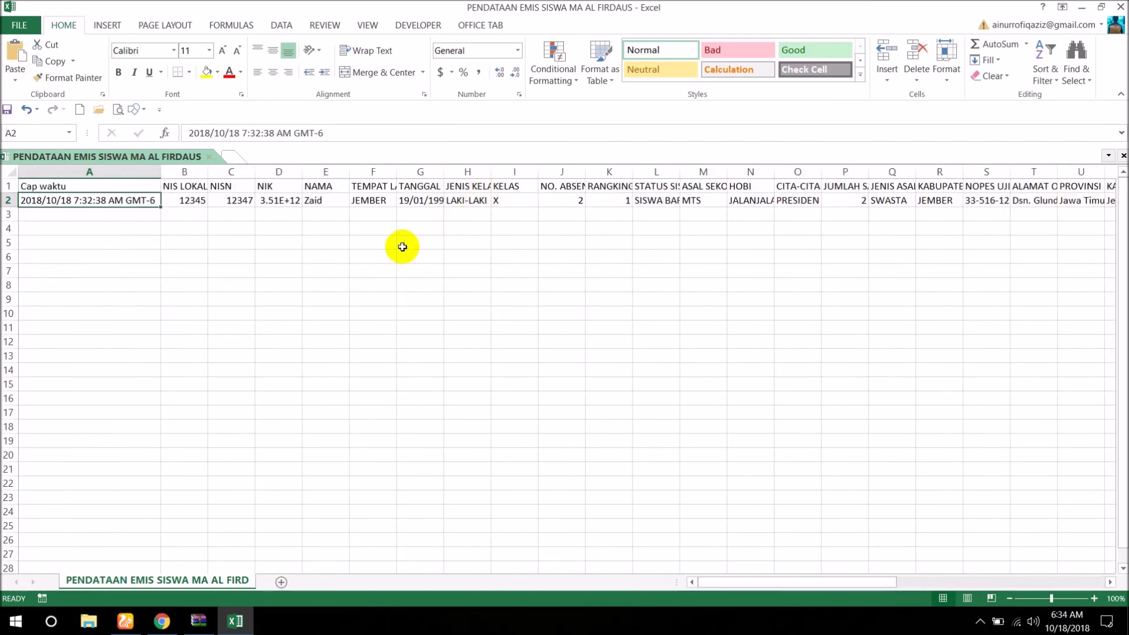
# Close the workbook without saving and close the archive window.
pyautogui.click(1120, 8)
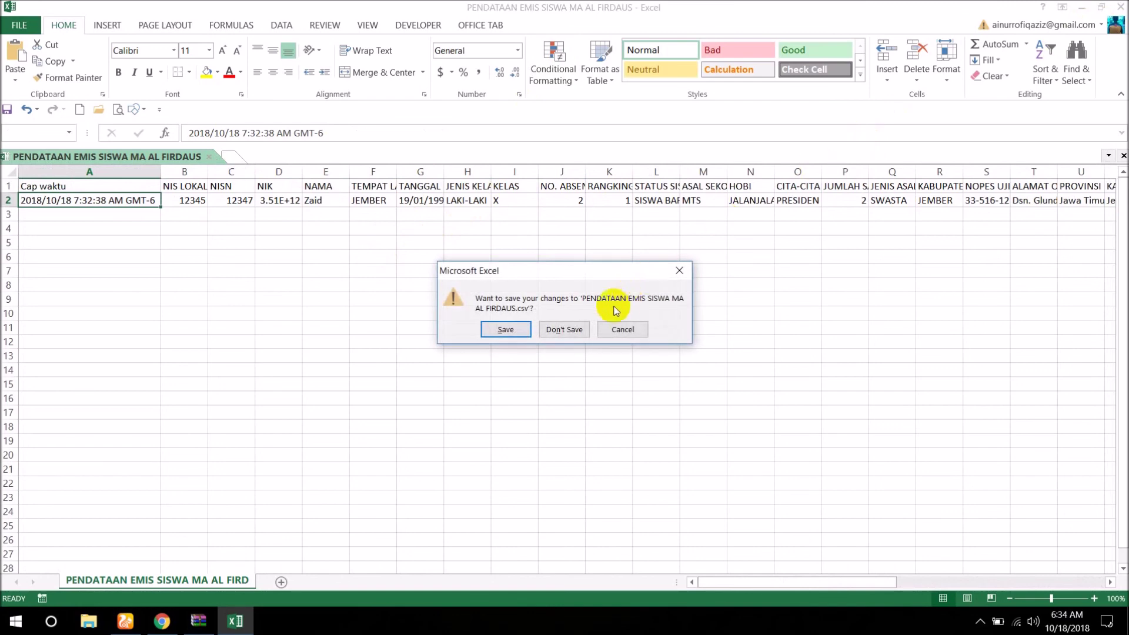
pyautogui.click(563, 328)
pyautogui.click(950, 125)
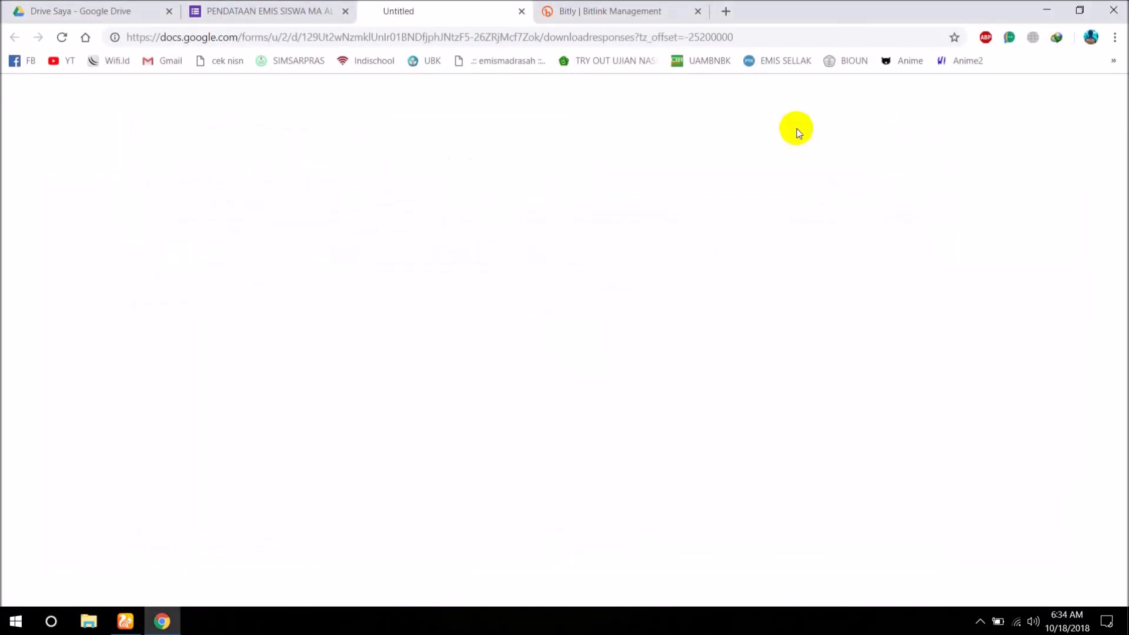
# Close the download and Bitly tabs, return to the PERTANYAAN questions view, and maximize Chrome.
pyautogui.click(522, 11)
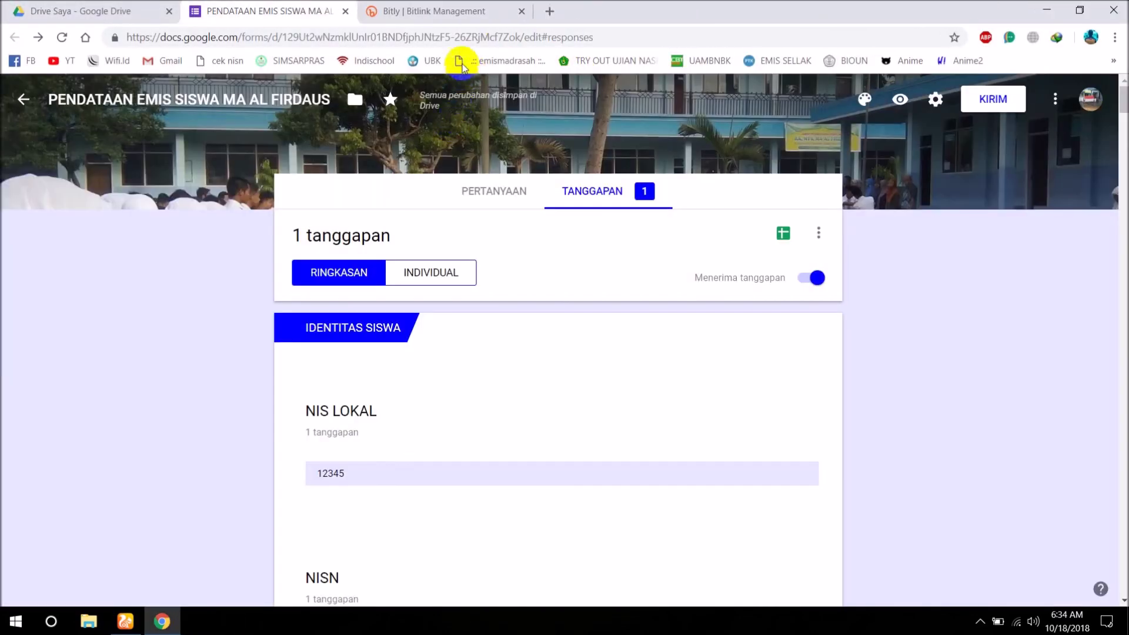
pyautogui.click(521, 11)
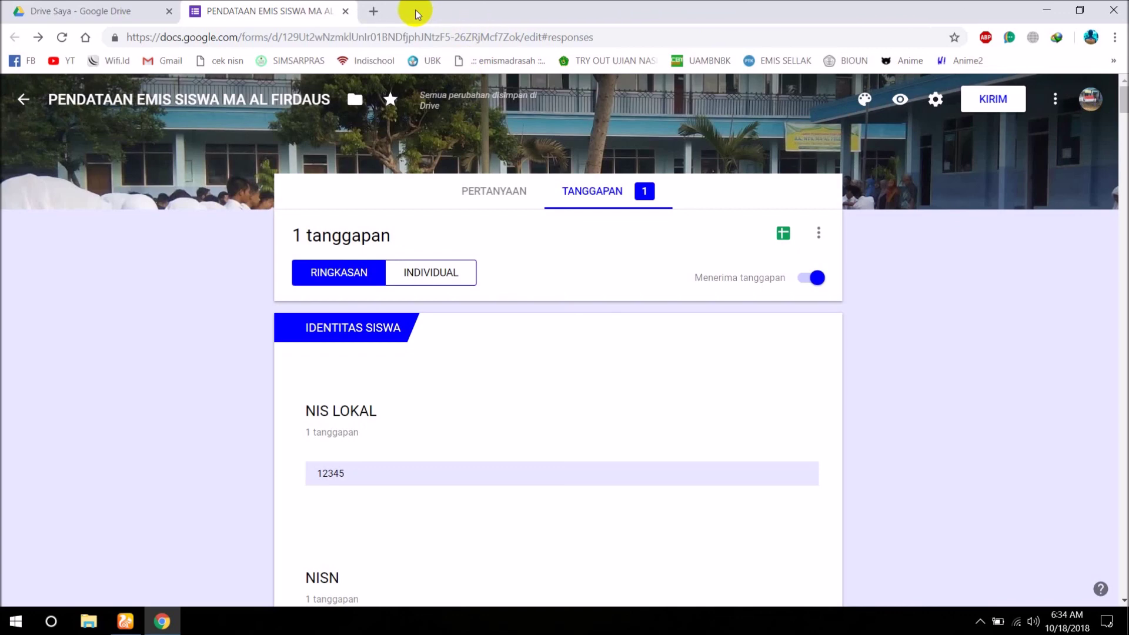
pyautogui.click(1079, 10)
pyautogui.click(883, 12)
pyautogui.click(1103, 6)
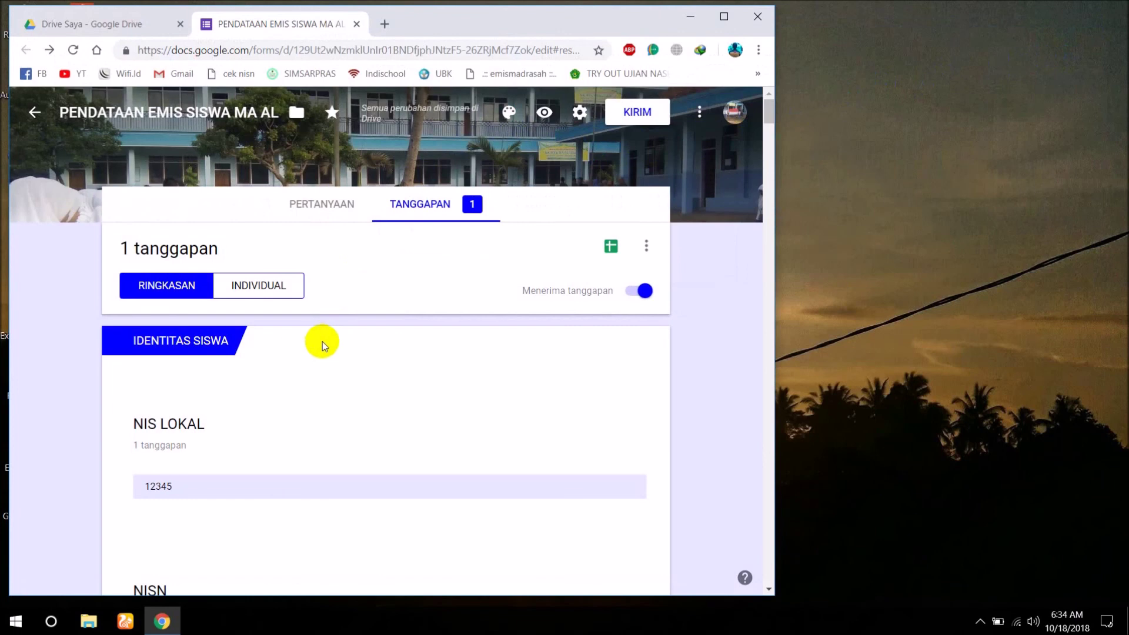
pyautogui.click(318, 206)
pyautogui.scroll(-1, 369, 303)
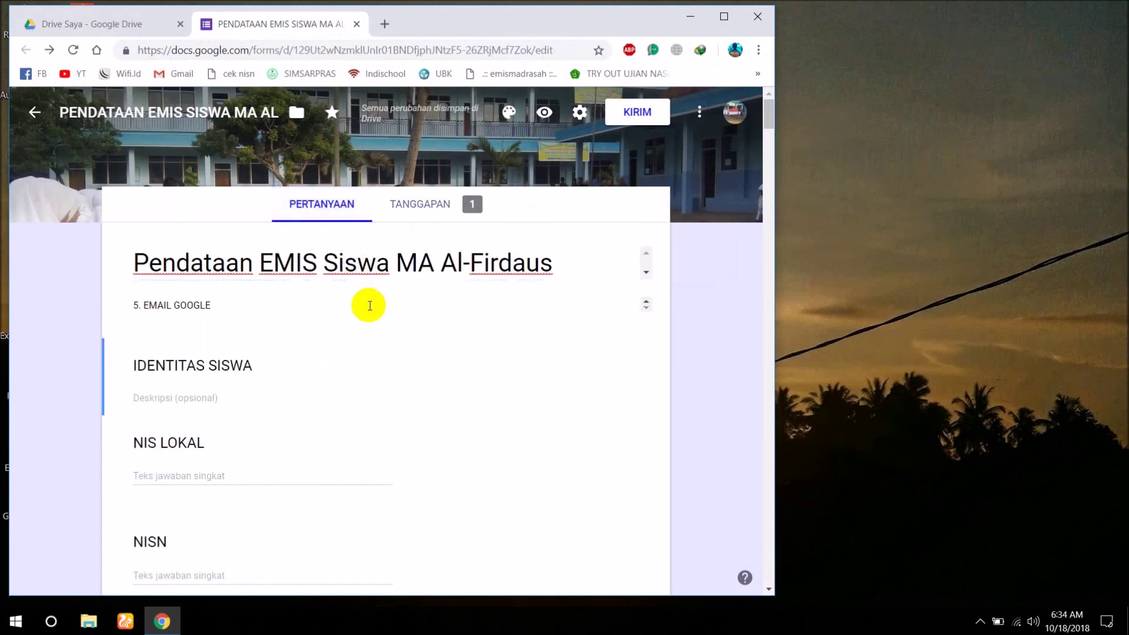
pyautogui.scroll(1, 367, 303)
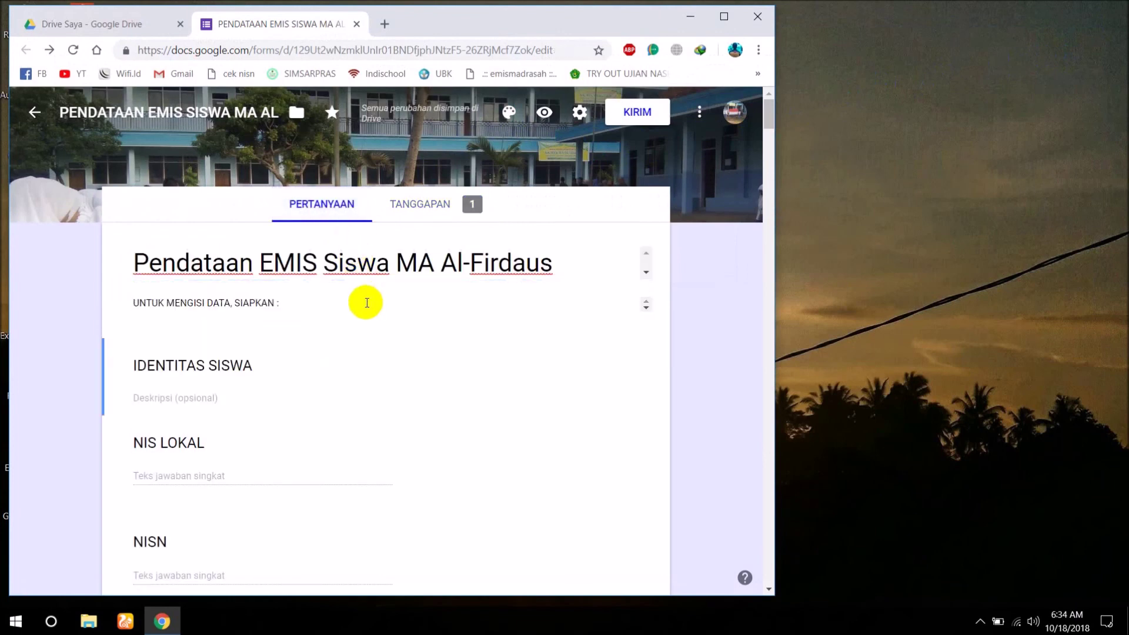
pyautogui.click(723, 17)
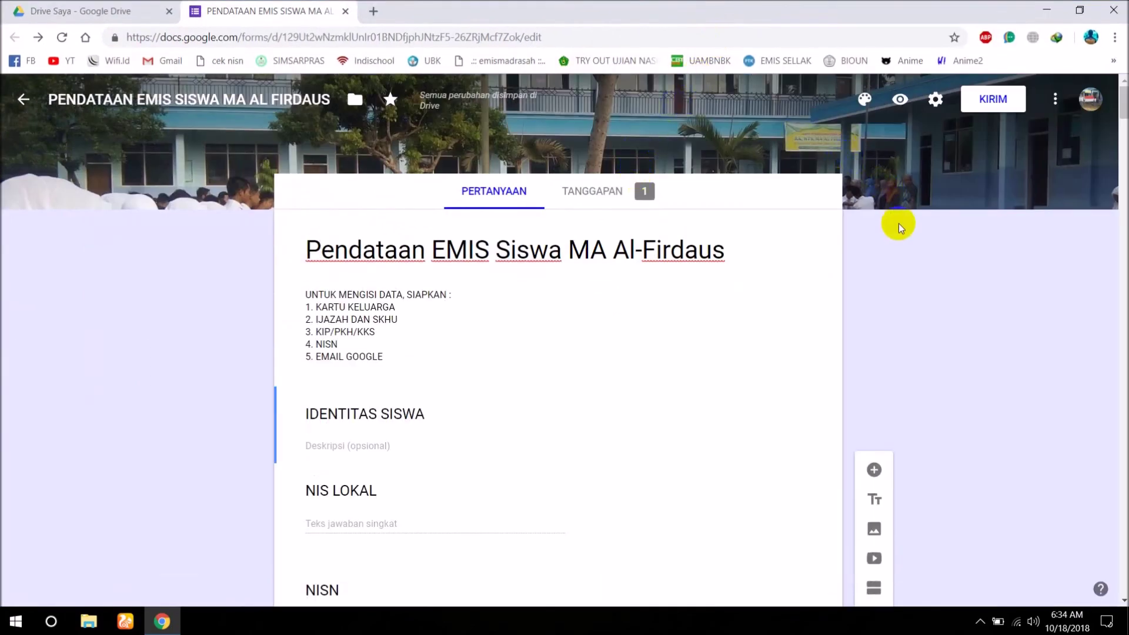
pyautogui.moveTo(1120, 100)
pyautogui.mouseDown()
pyautogui.moveTo(1119, 173)
pyautogui.moveTo(1120, 97)
pyautogui.mouseUp()
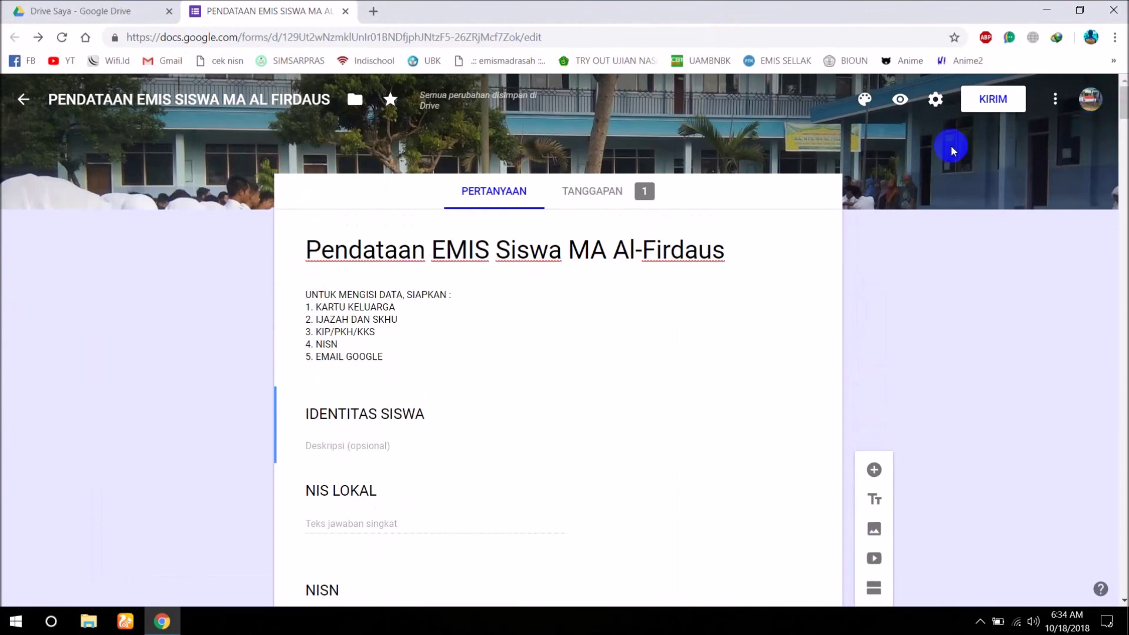